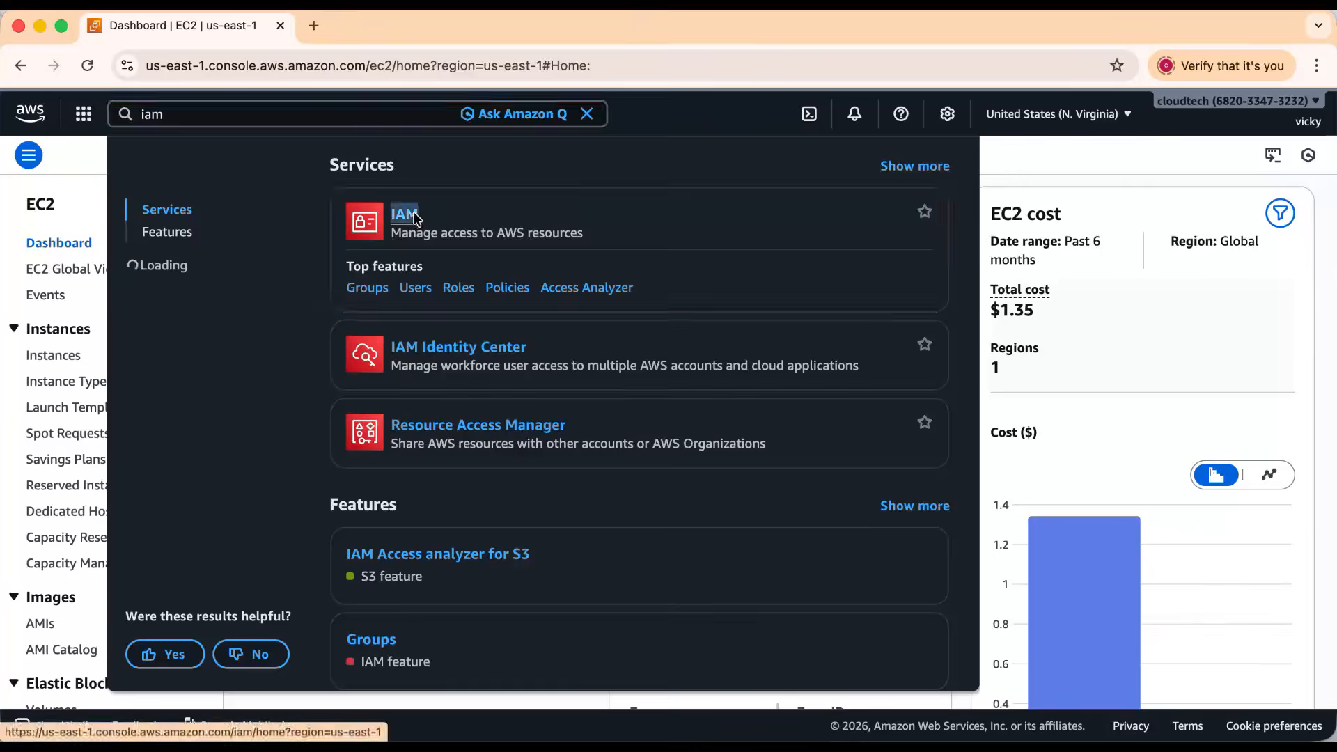
- Open the IAM service in a separate browser tab and start creating a new role from the roles list
{"action": "left_click", "coordinate": [453, 221]}
{"action": "left_click", "coordinate": [349, 32]}
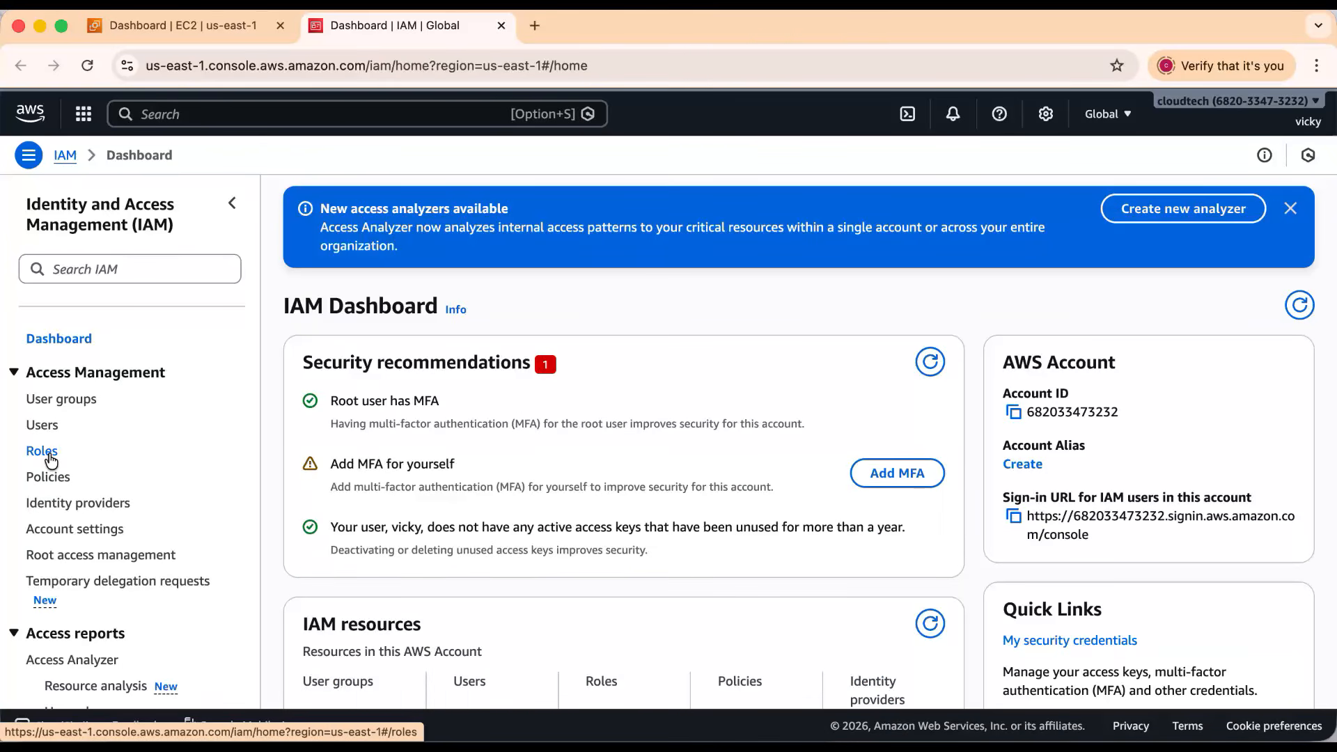
{"action": "left_click", "coordinate": [49, 457]}
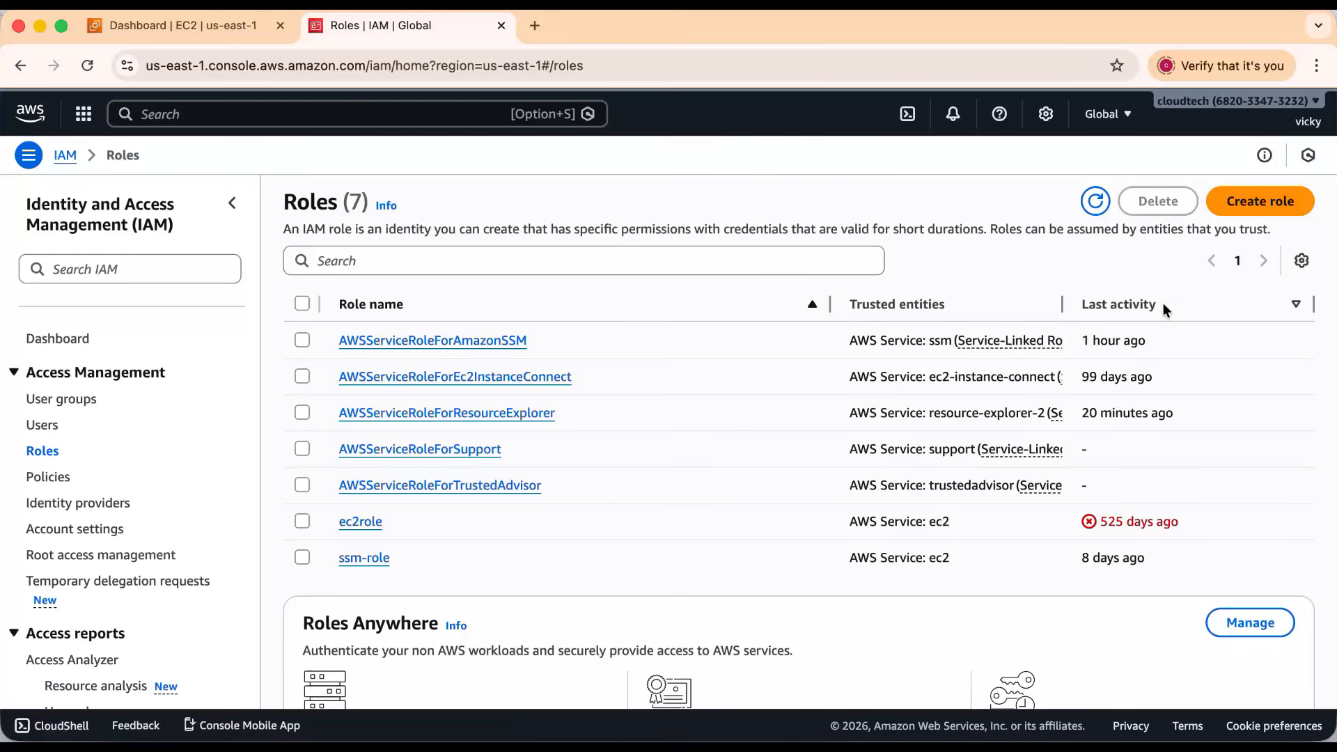
{"action": "left_click", "coordinate": [1249, 200]}
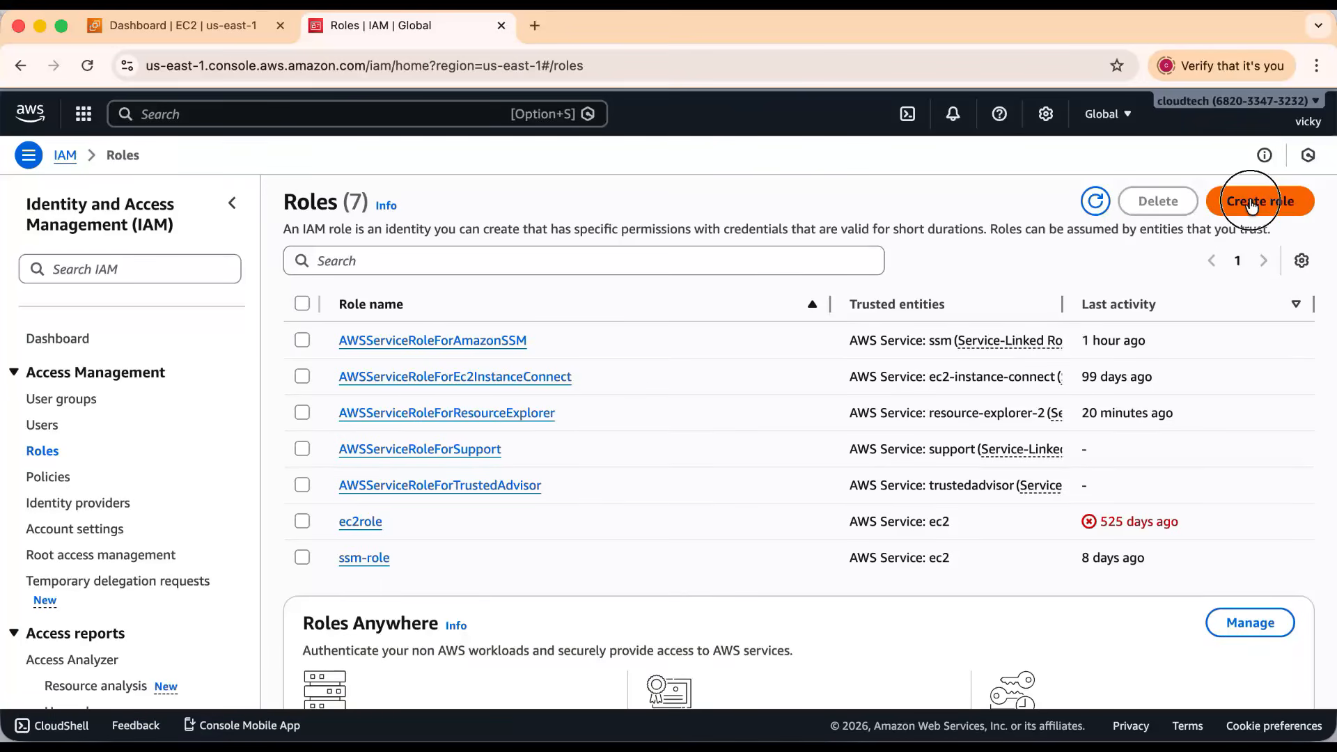
- Set the role's trusted service to EC2 with the use case EC2 Role for AWS Systems Manager, and continue to permissions
{"action": "scroll", "coordinate": [645, 431], "scroll_direction": "down", "scroll_amount": 2}
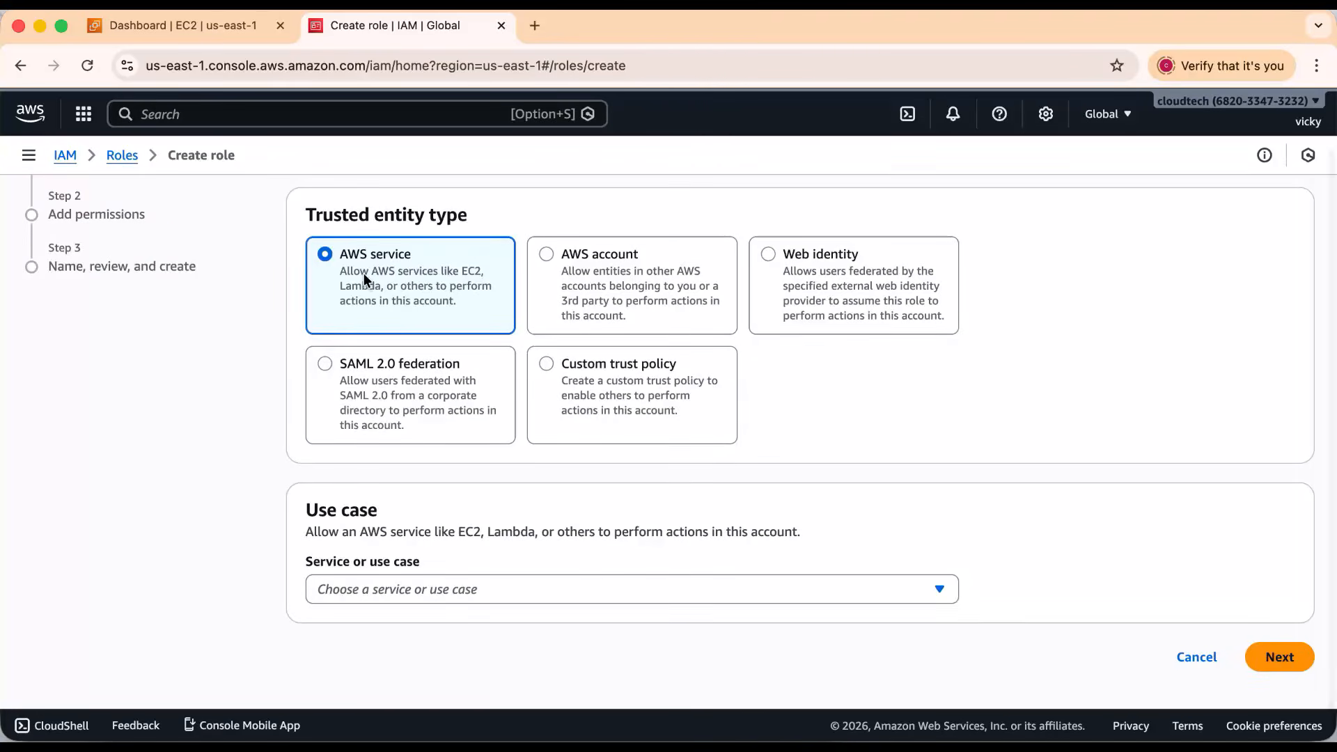
{"action": "left_click", "coordinate": [358, 589]}
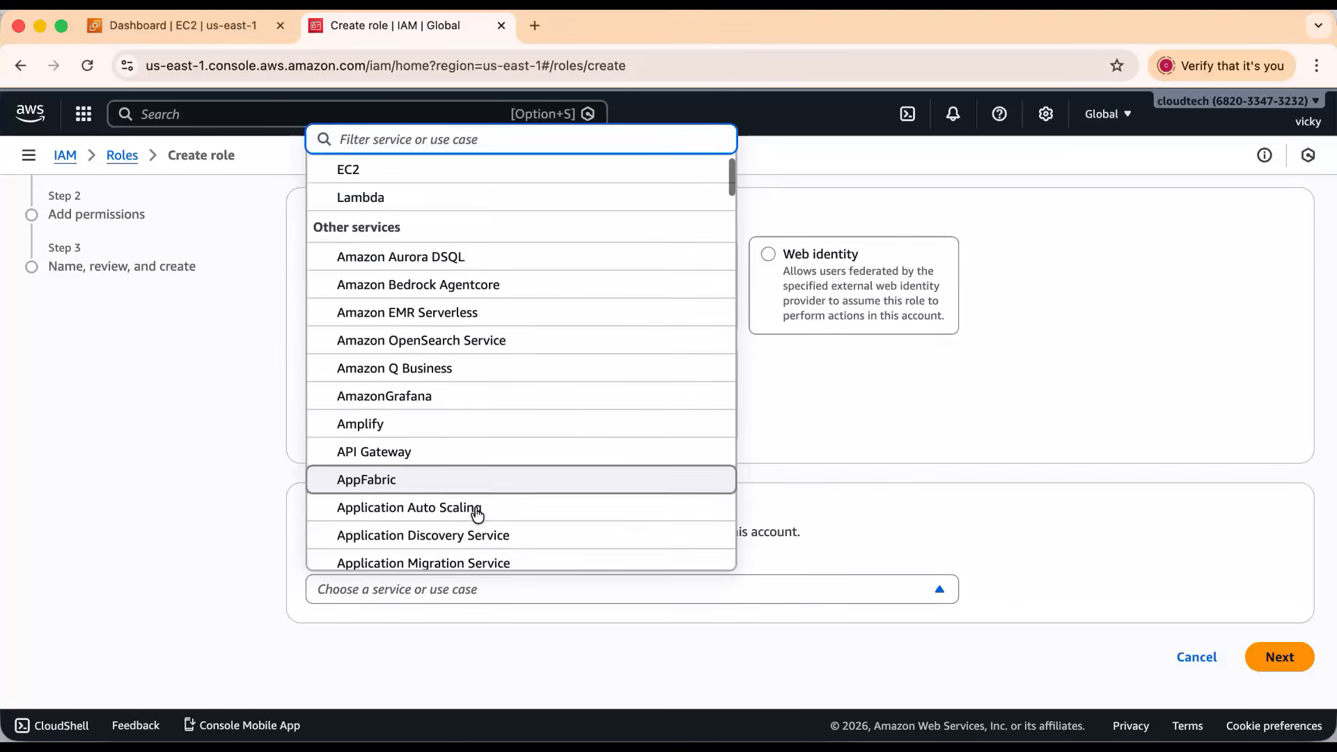
{"action": "scroll", "coordinate": [346, 209], "scroll_direction": "up", "scroll_amount": 1}
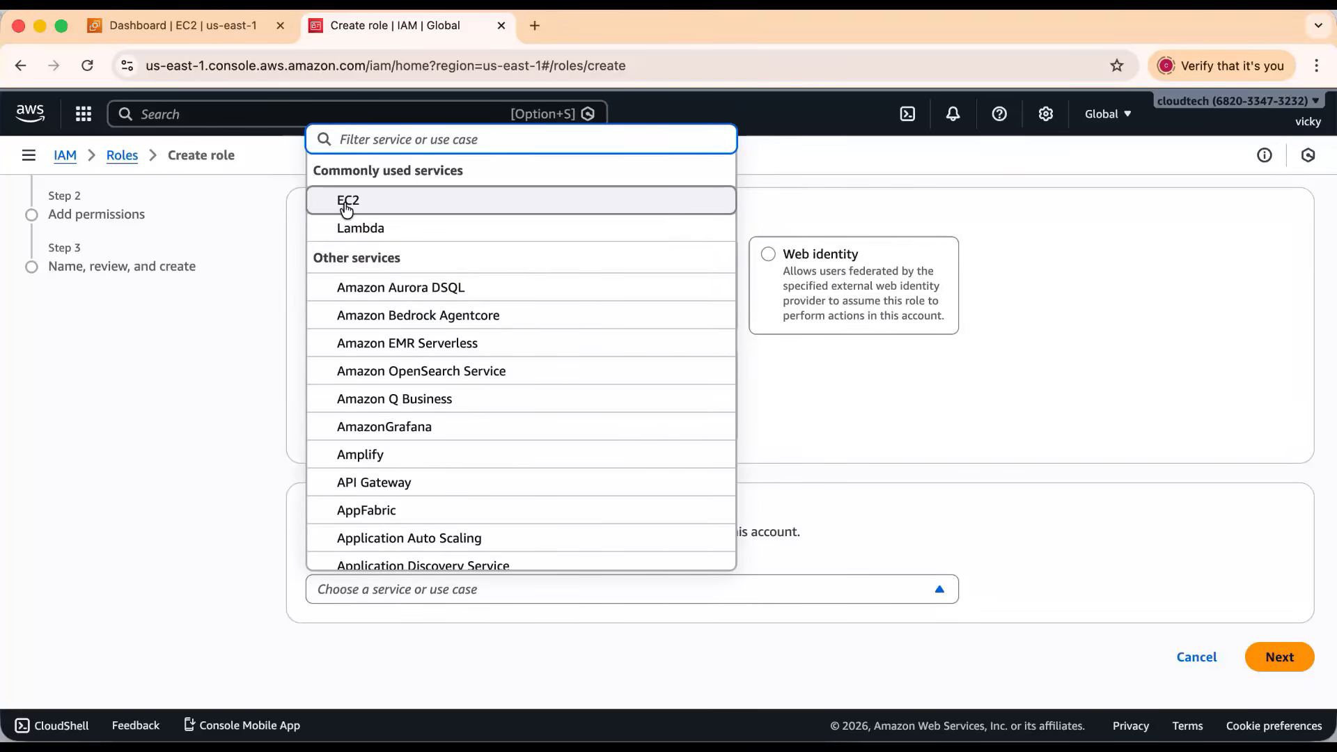
{"action": "left_click", "coordinate": [346, 209]}
{"action": "scroll", "coordinate": [495, 528], "scroll_direction": "down", "scroll_amount": 4}
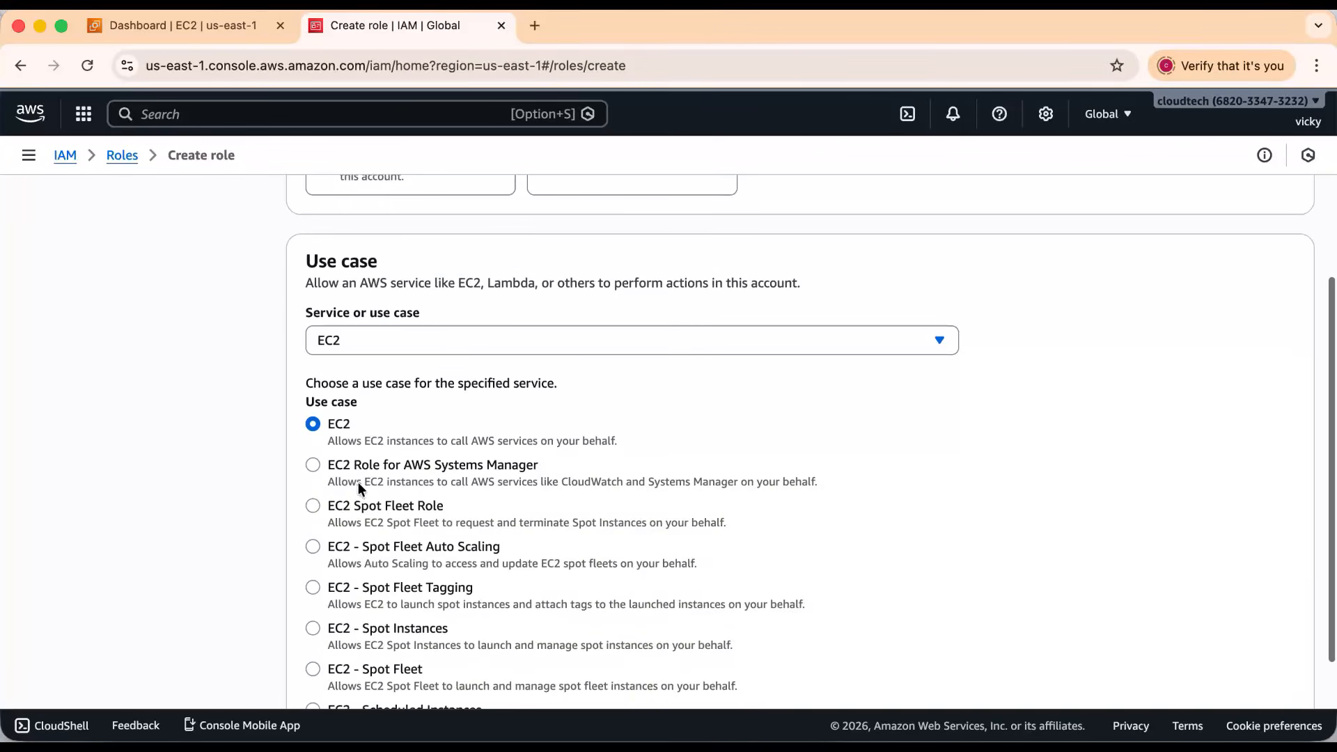
{"action": "left_click", "coordinate": [327, 465]}
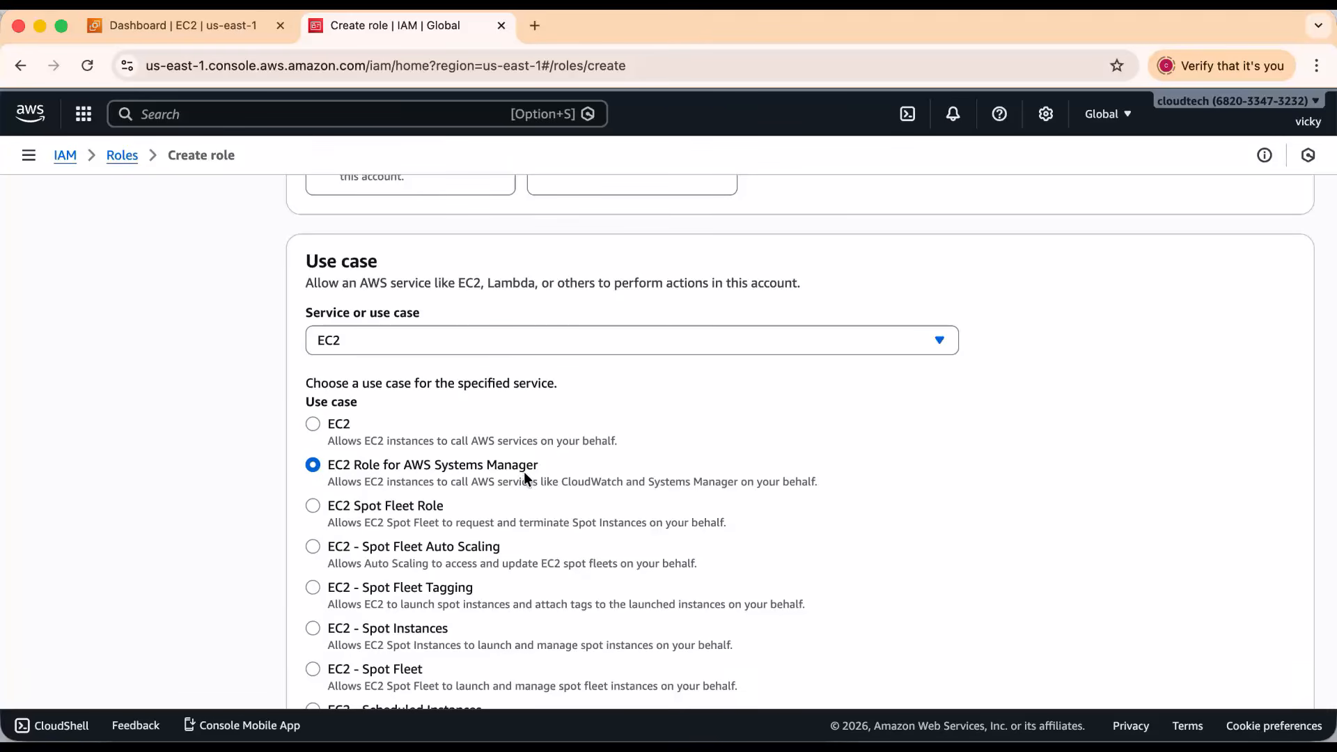
{"action": "scroll", "coordinate": [524, 471], "scroll_direction": "down", "scroll_amount": 3}
{"action": "left_click", "coordinate": [1283, 660]}
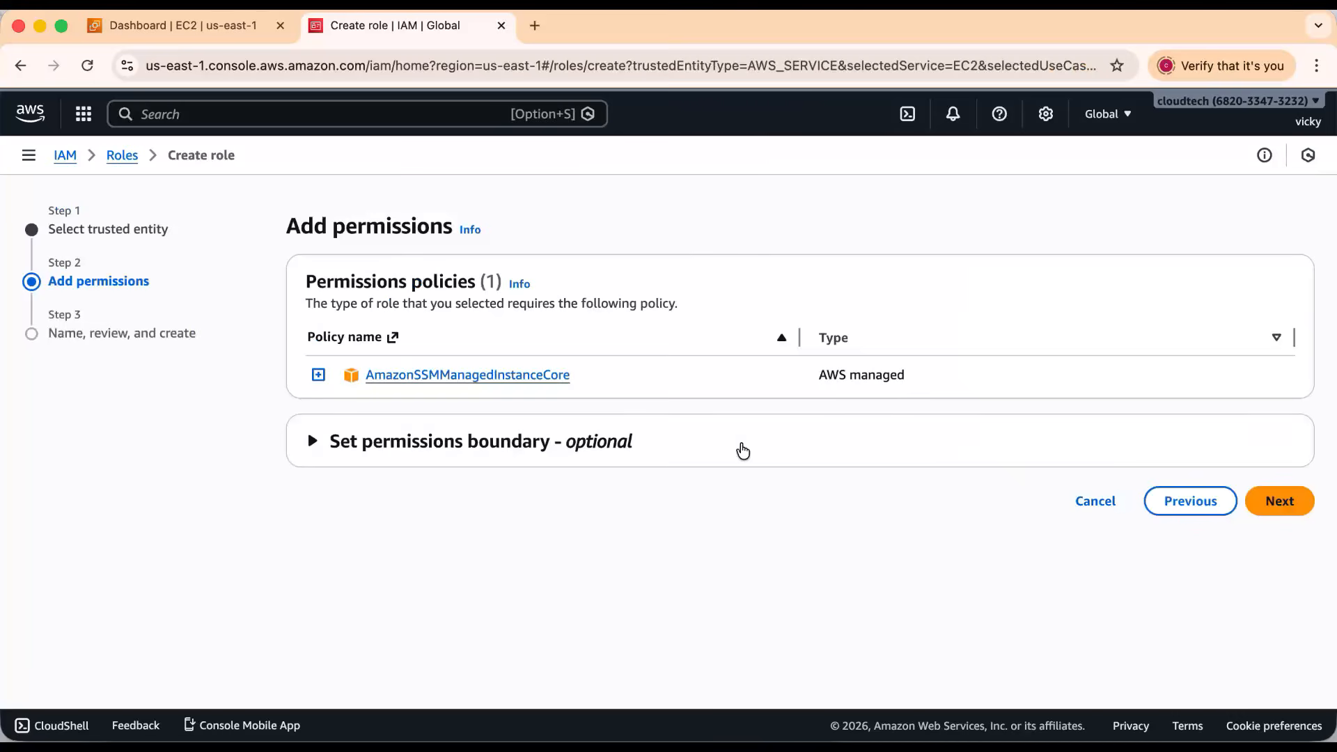
- Accept the AmazonSSMManagedInstanceCore policy, create the role with the name demo-ssm, and open its details
{"action": "left_click_drag", "start_coordinate": [595, 369], "coordinate": [357, 370]}
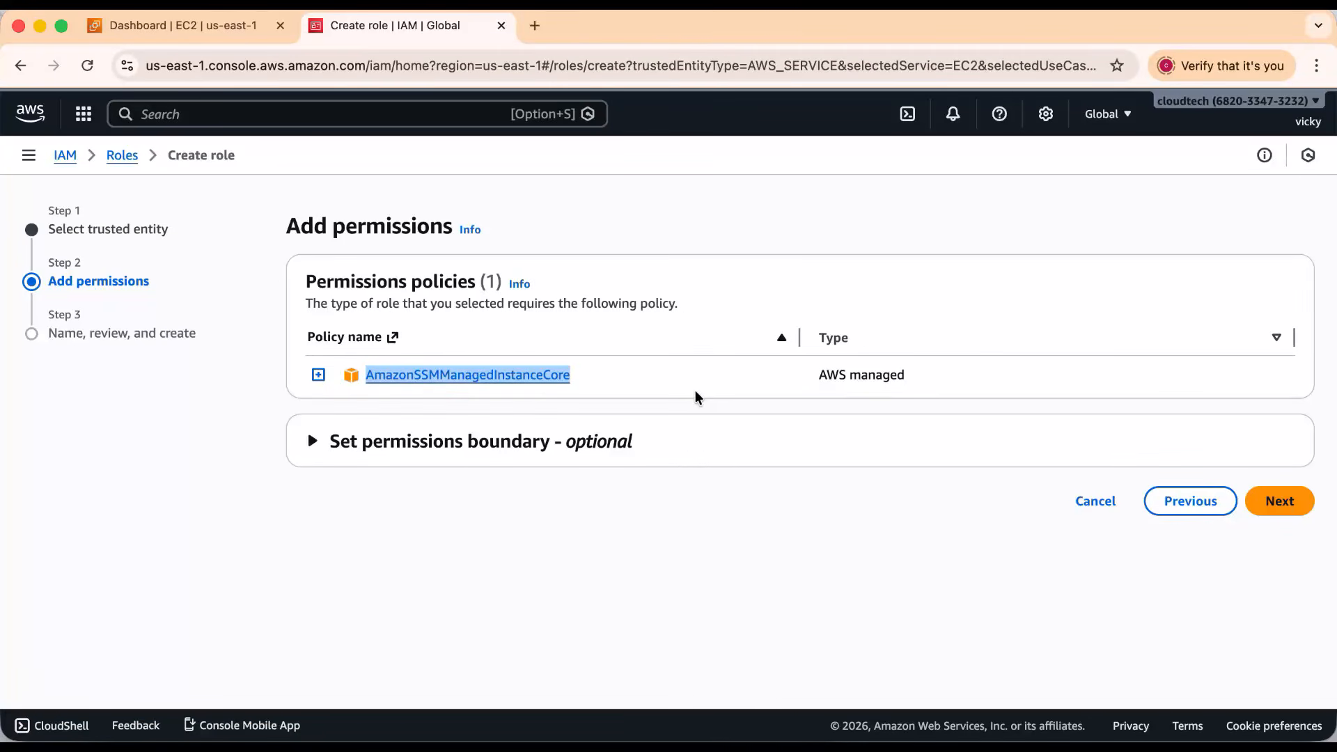
{"action": "left_click", "coordinate": [1279, 500]}
{"action": "left_click", "coordinate": [490, 370]}
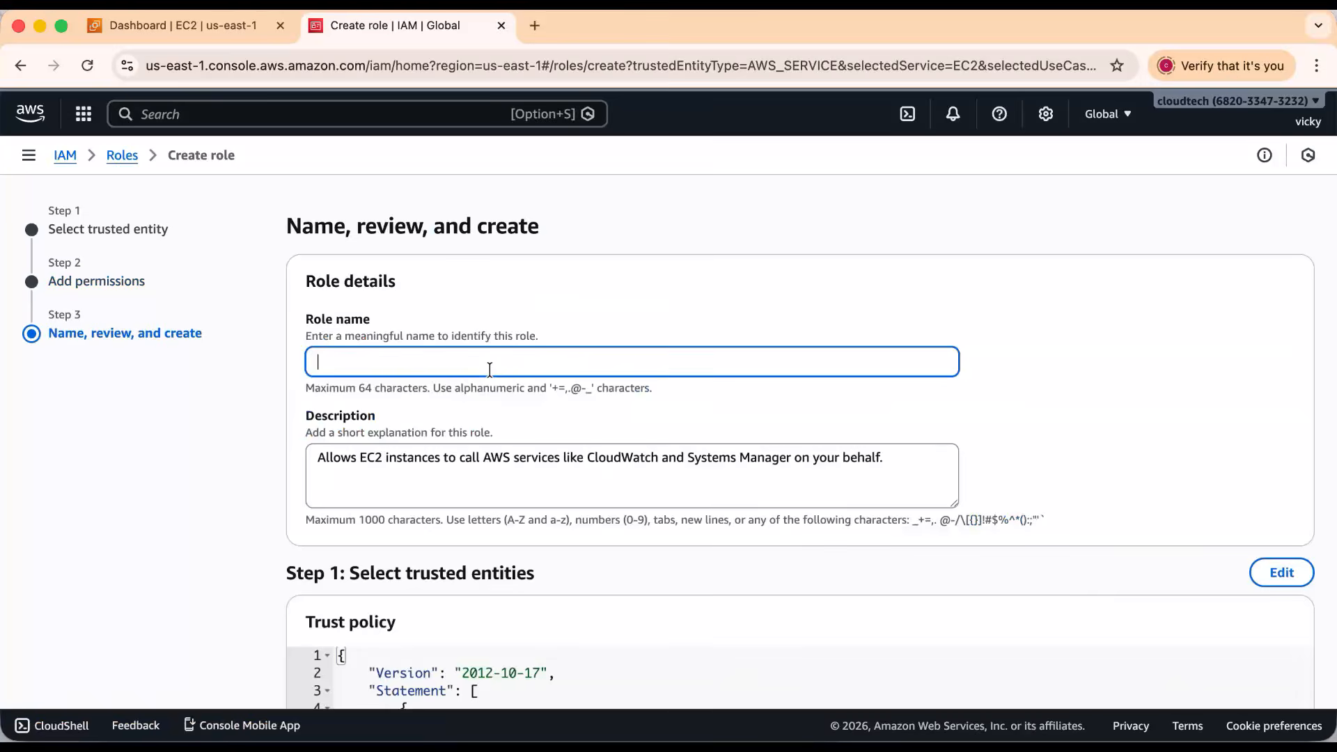
{"action": "type", "text": "demo-ssm"}
{"action": "scroll", "coordinate": [1247, 561], "scroll_direction": "down", "scroll_amount": 10}
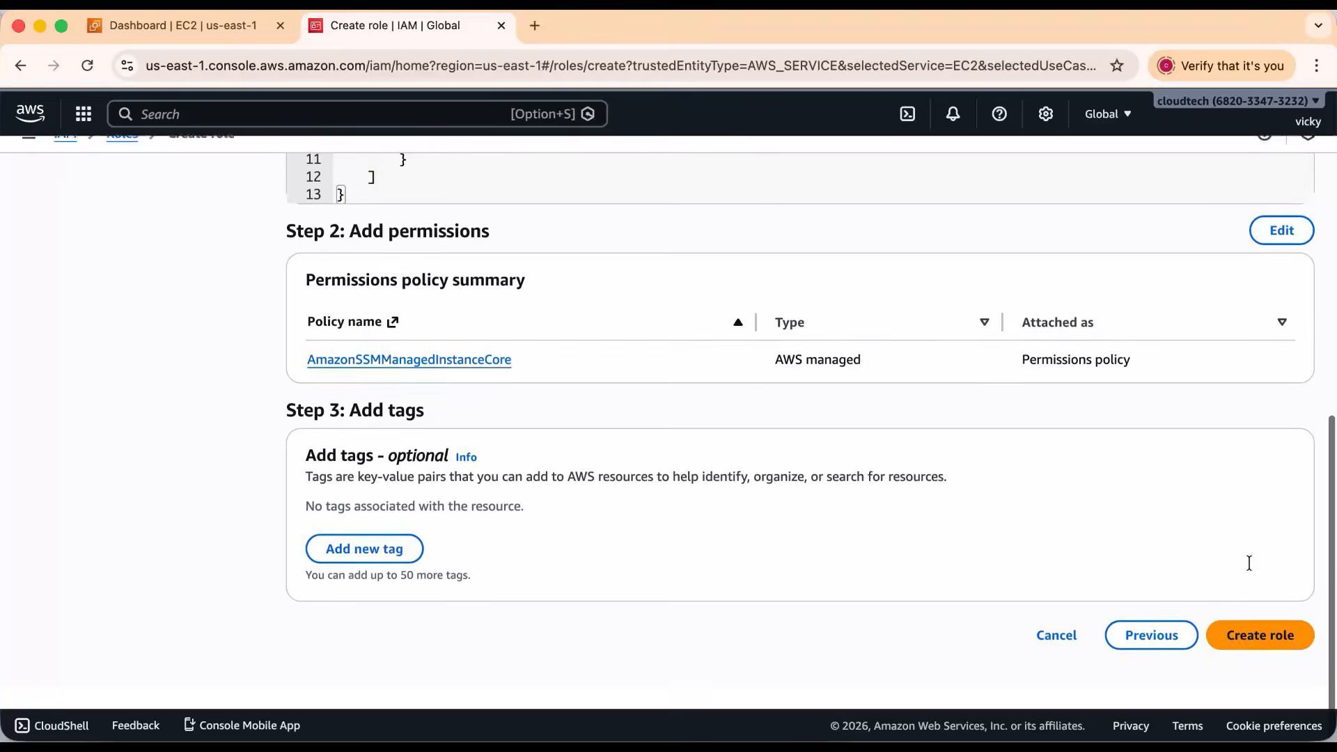
{"action": "left_click", "coordinate": [1256, 673]}
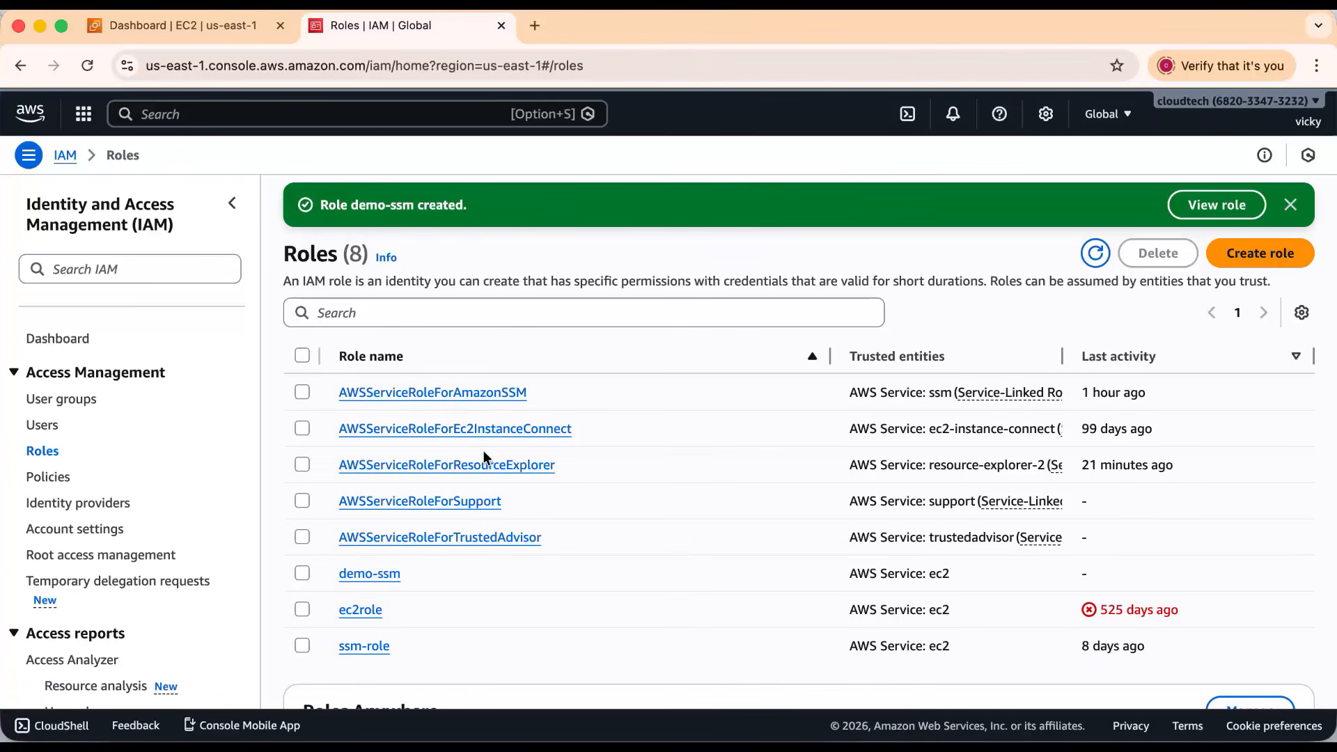
{"action": "scroll", "coordinate": [436, 476], "scroll_direction": "down", "scroll_amount": 2}
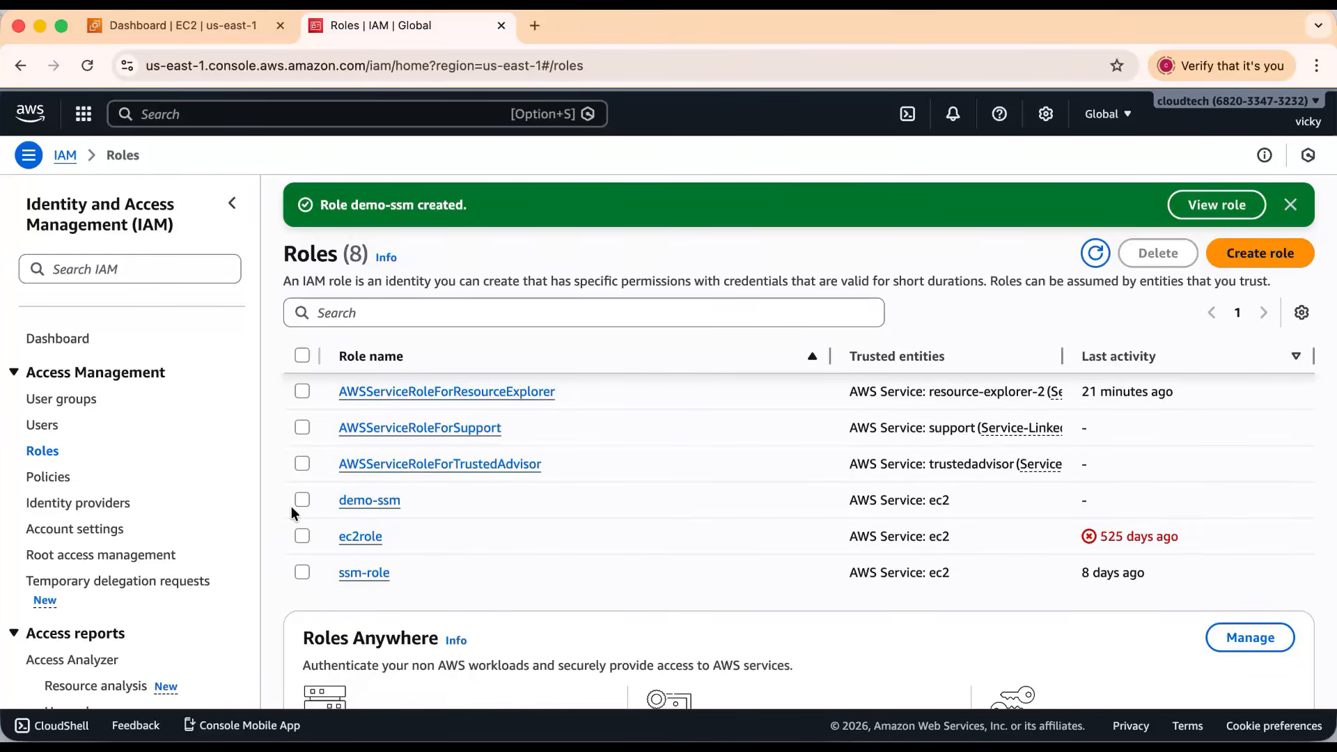
{"action": "left_click", "coordinate": [359, 502]}
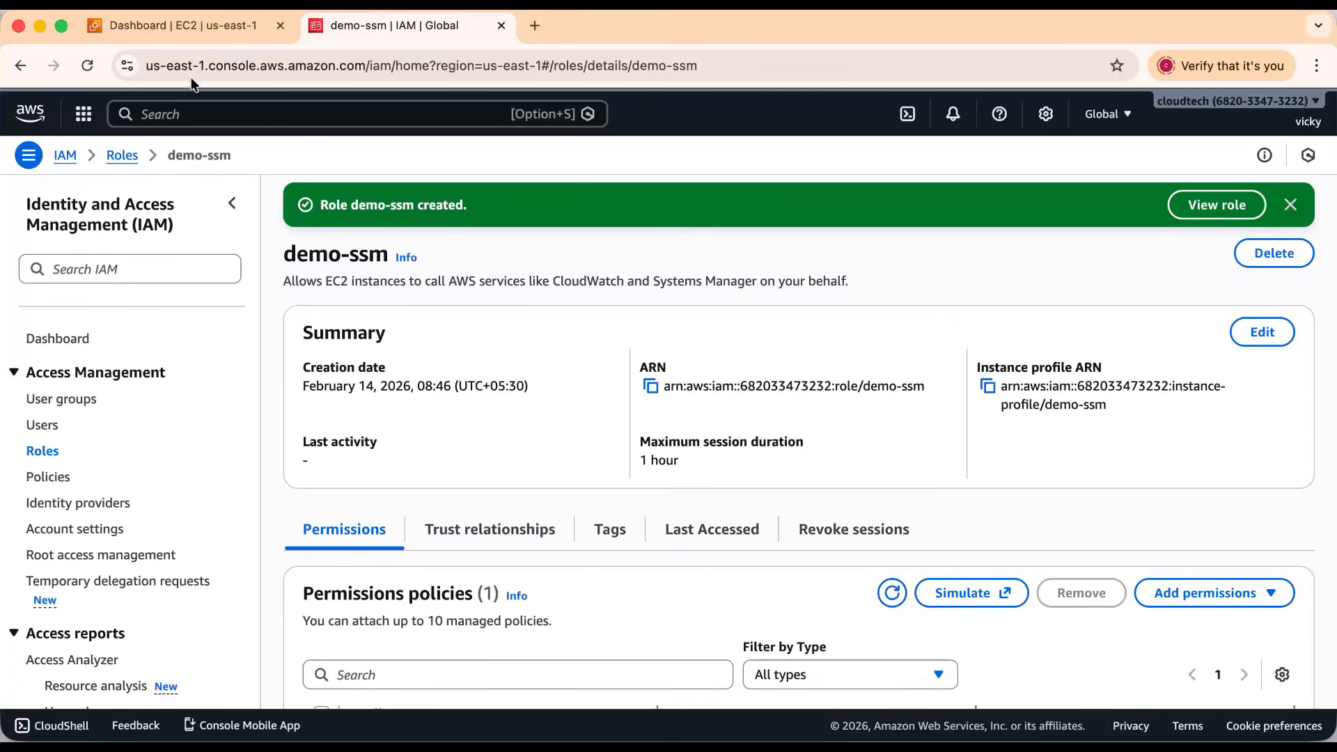
- Return to the EC2 console tab and start launching a new instance named demo-ssm
{"action": "left_click", "coordinate": [186, 25]}
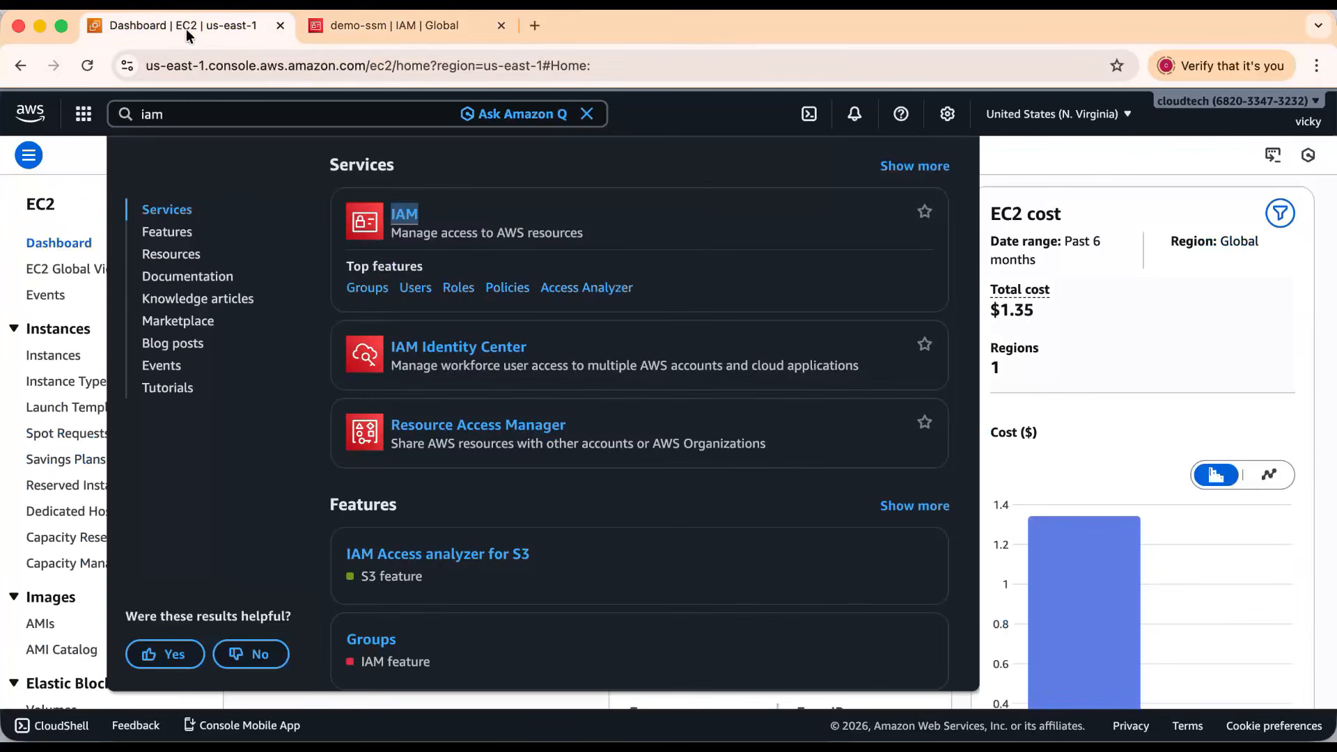
{"action": "left_click", "coordinate": [68, 205]}
{"action": "left_click", "coordinate": [55, 353]}
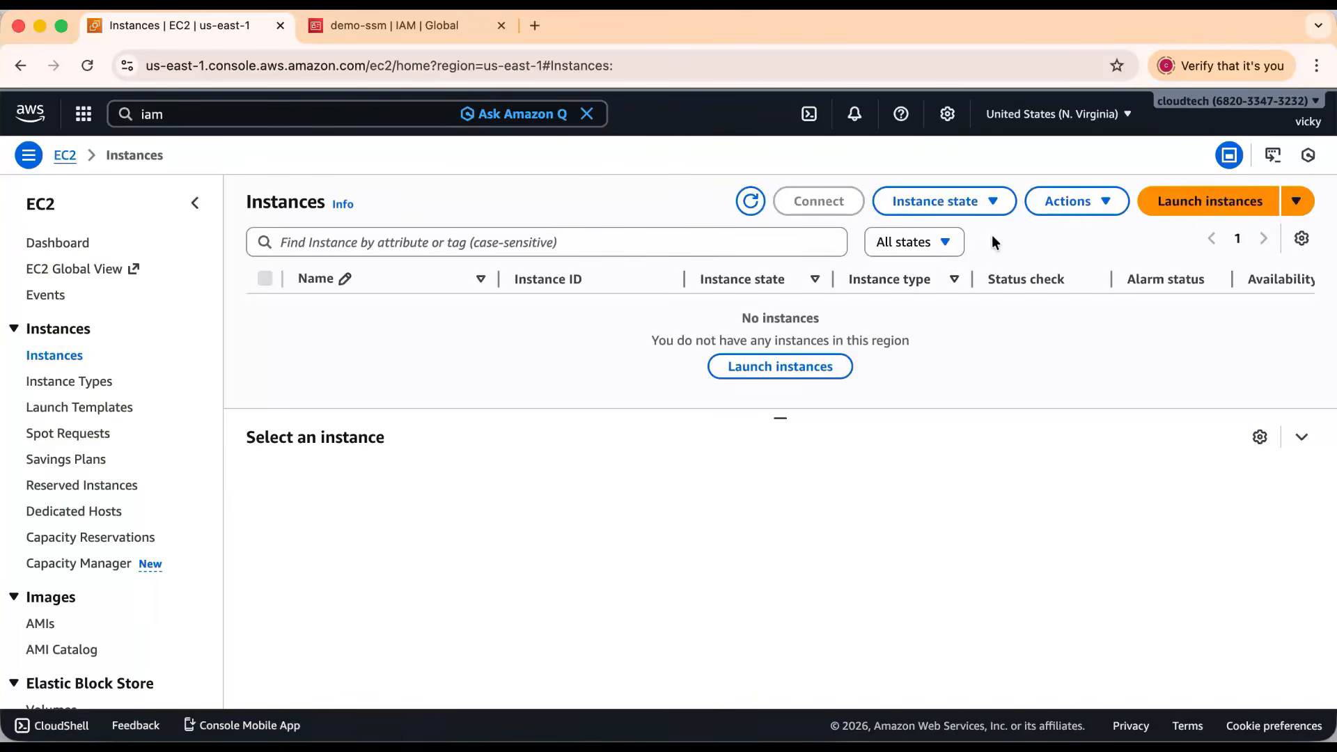
{"action": "left_click", "coordinate": [1211, 201]}
{"action": "left_click", "coordinate": [111, 360]}
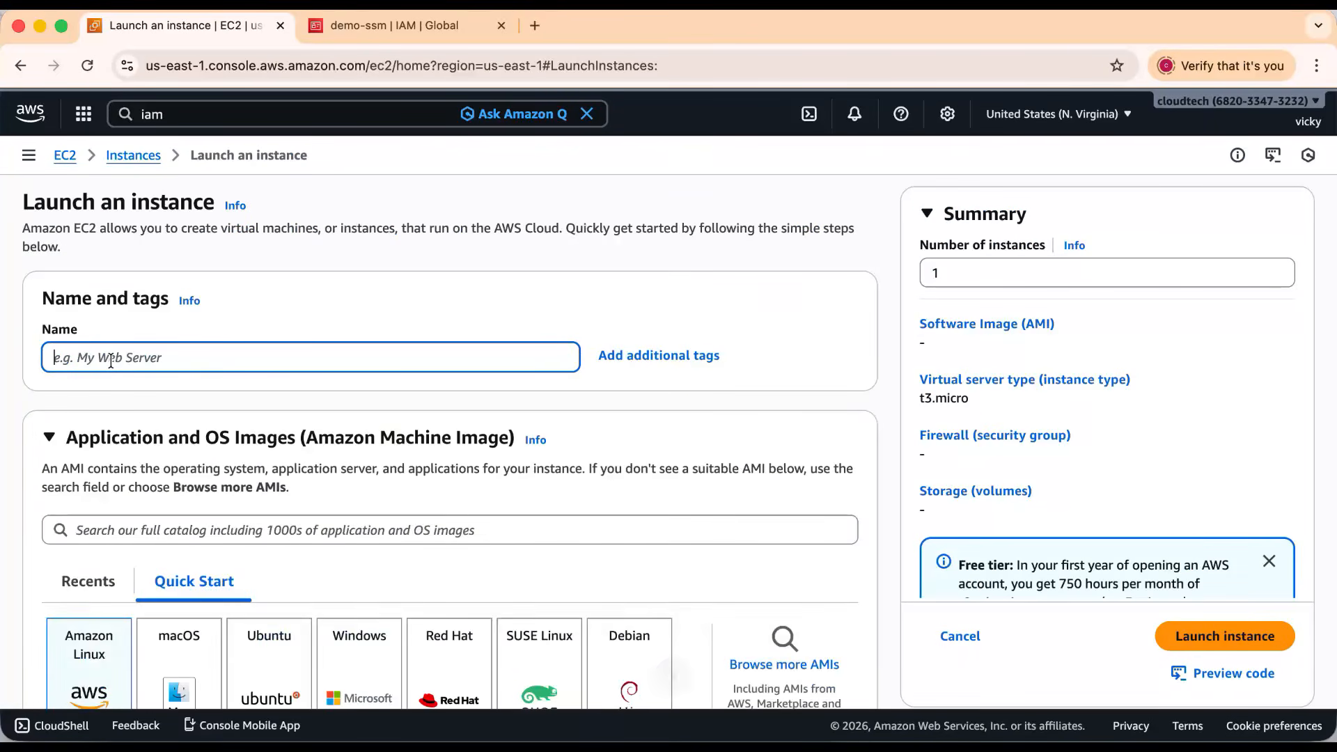
{"action": "type", "text": "demo-s"}
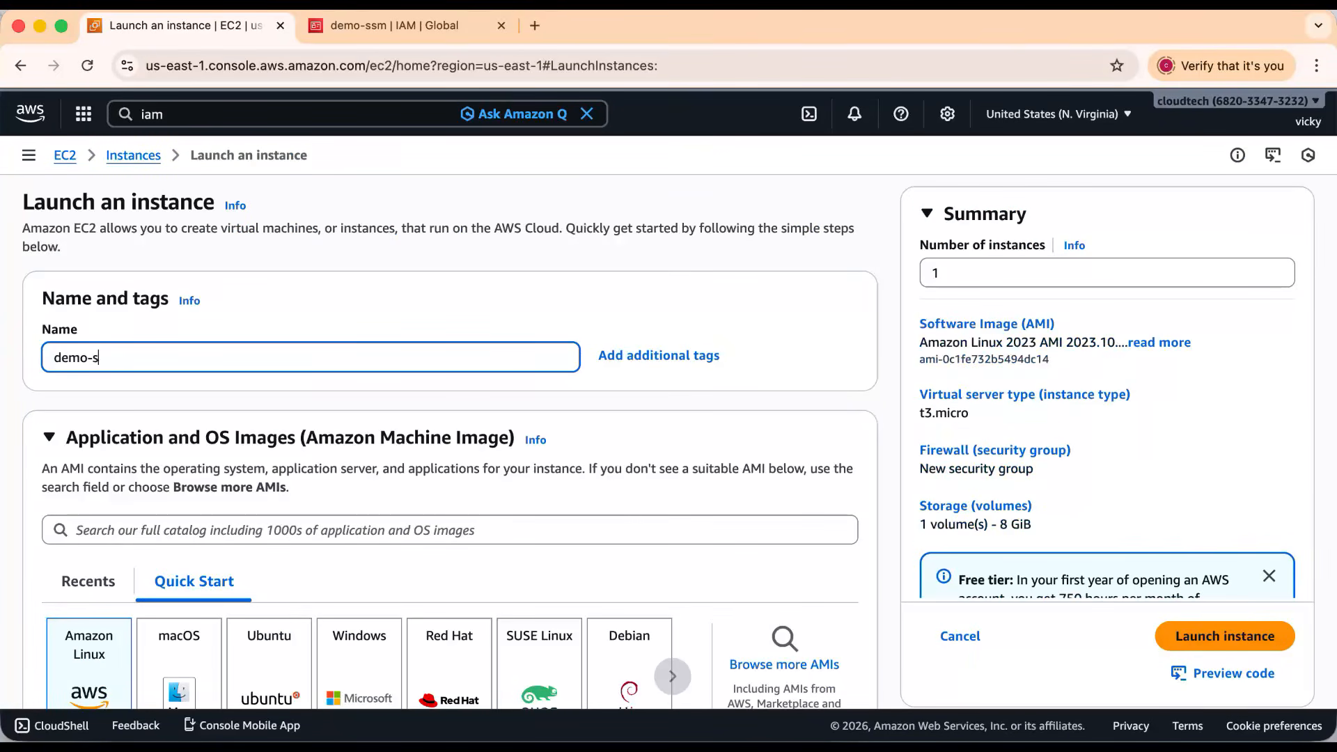
- Keep the default Amazon Linux image and t3.micro type, and choose to proceed without a key pair
{"action": "scroll", "coordinate": [103, 350], "scroll_direction": "down", "scroll_amount": 5}
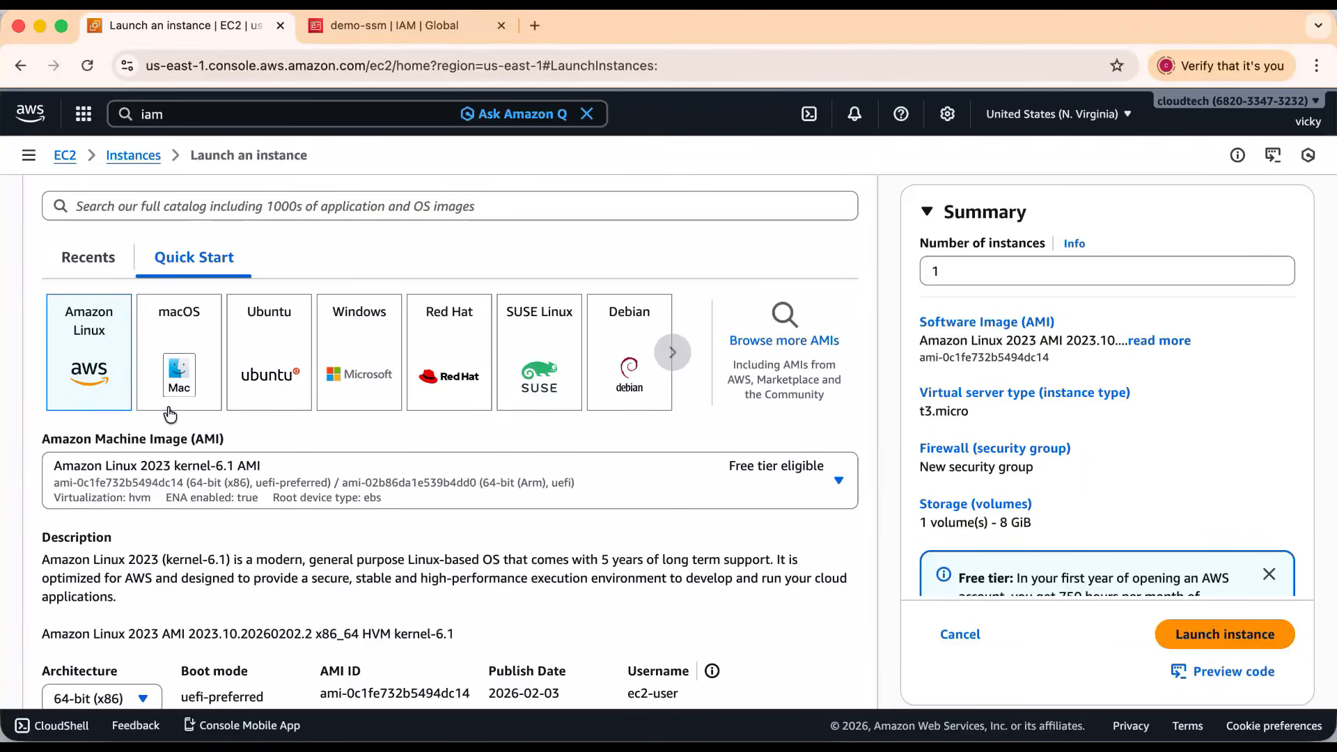
{"action": "scroll", "coordinate": [169, 415], "scroll_direction": "down", "scroll_amount": 8}
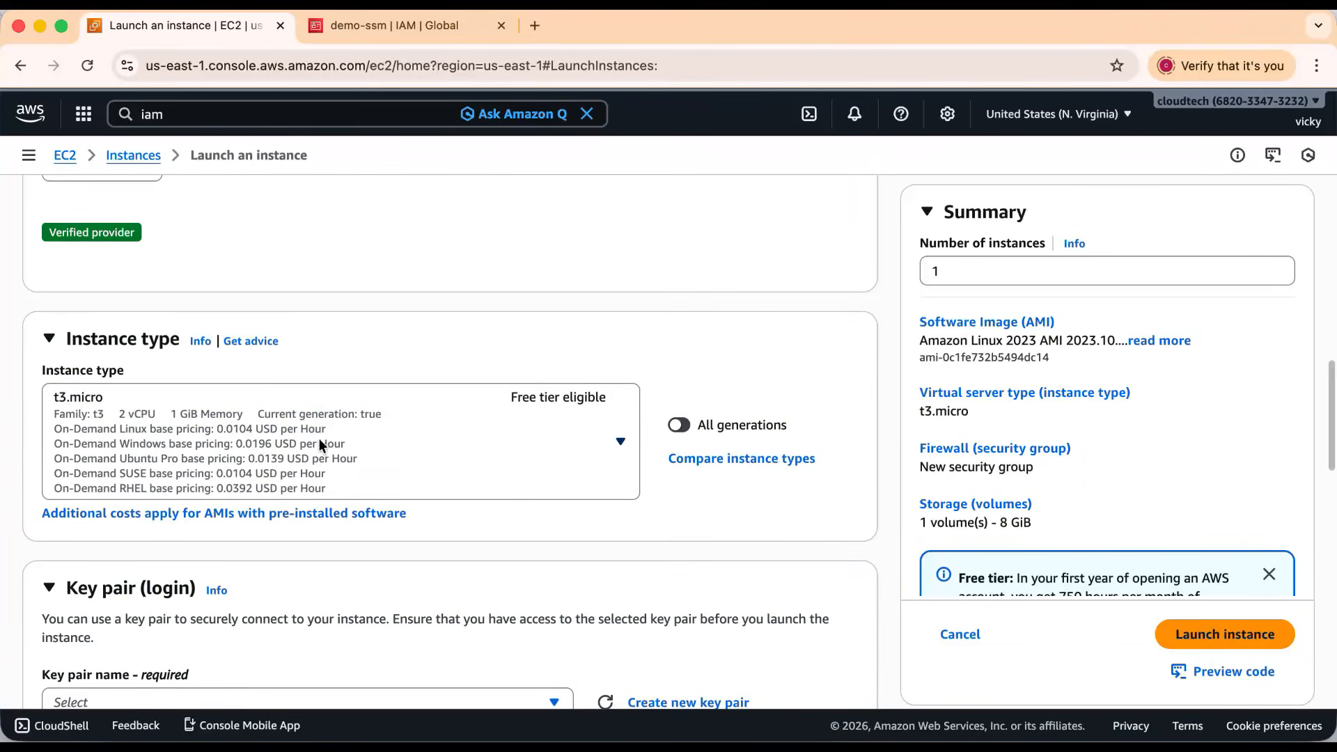
{"action": "scroll", "coordinate": [479, 420], "scroll_direction": "down", "scroll_amount": 4}
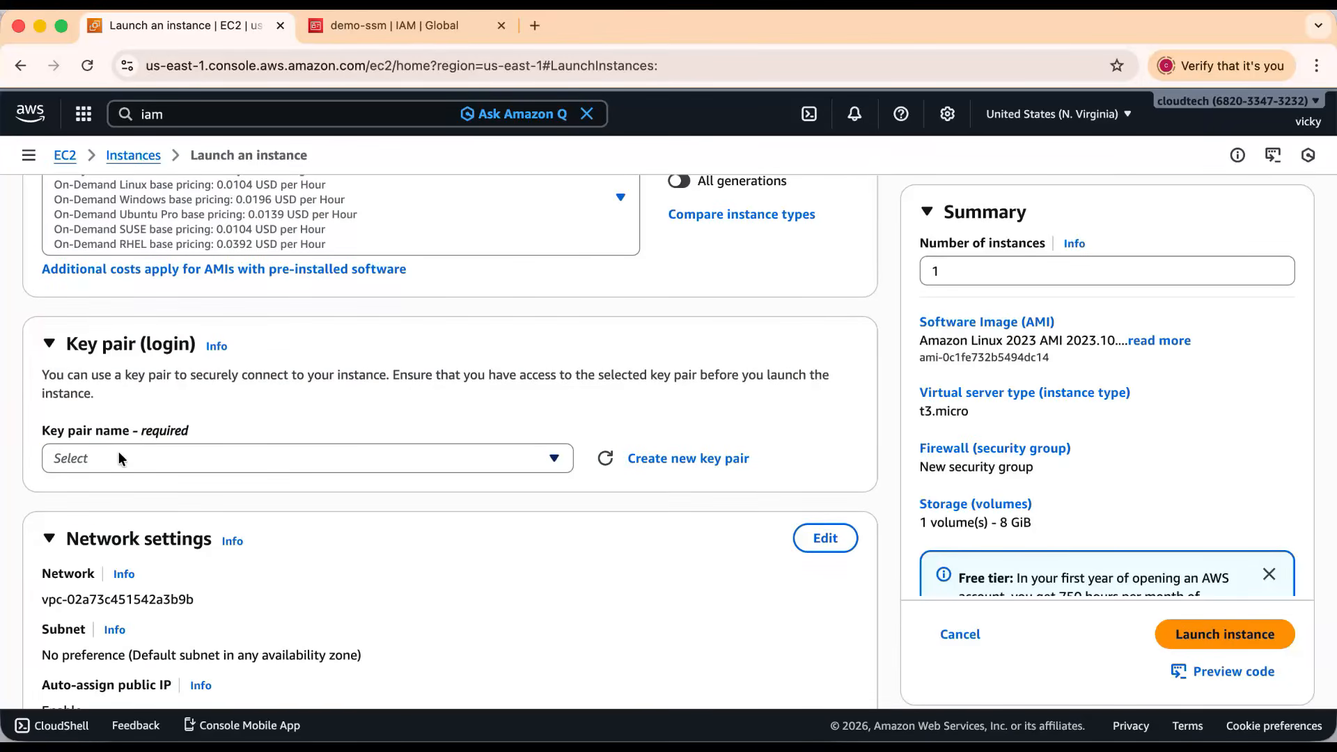
{"action": "left_click", "coordinate": [119, 457]}
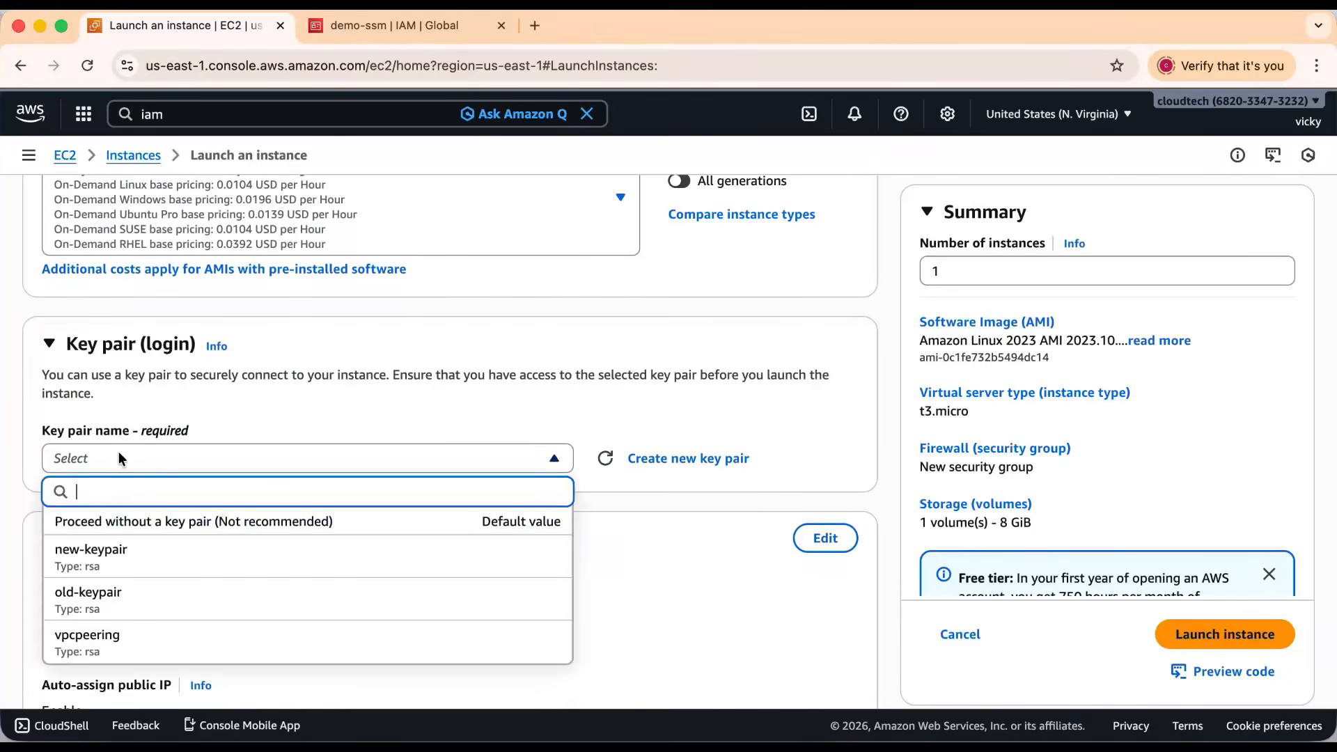
{"action": "left_click", "coordinate": [87, 523]}
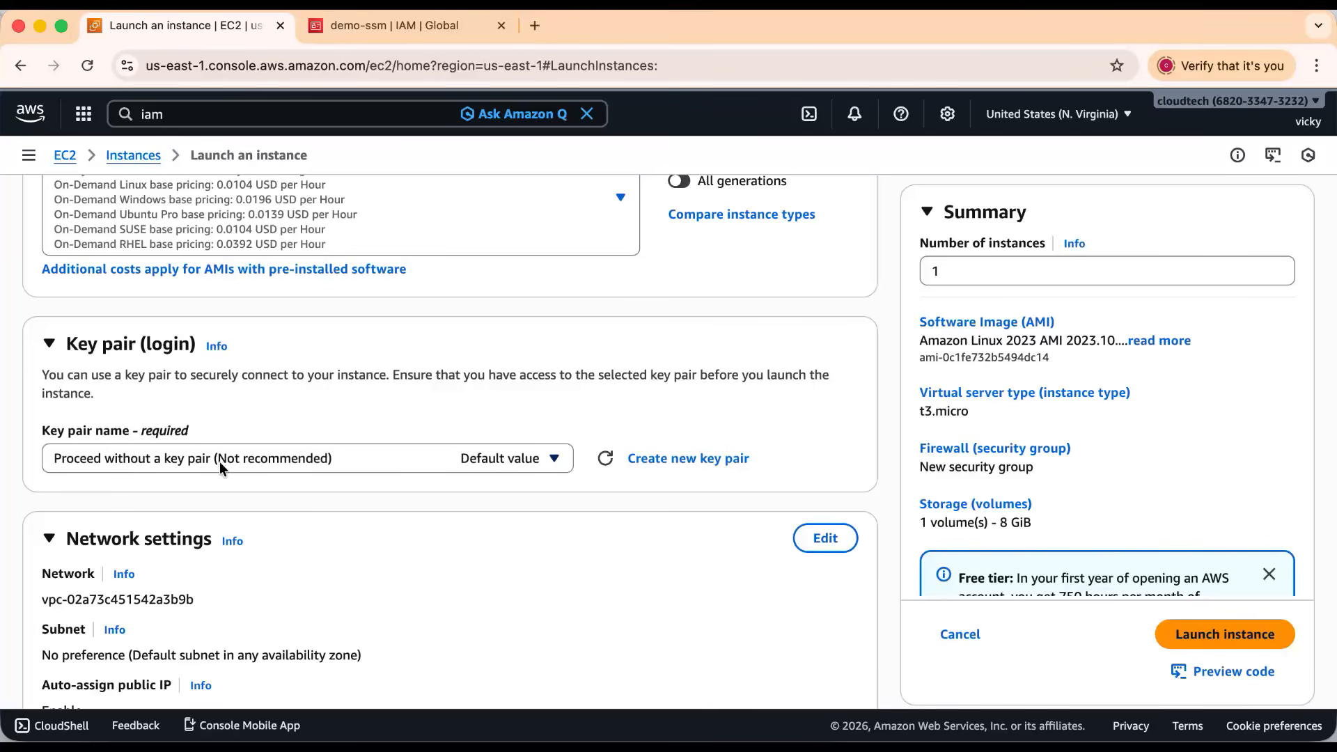
- Assign demo-ssm as the IAM instance profile in the advanced details and launch the instance
{"action": "scroll", "coordinate": [244, 466], "scroll_direction": "down", "scroll_amount": 5}
{"action": "scroll", "coordinate": [245, 466], "scroll_direction": "down", "scroll_amount": 8}
{"action": "left_click", "coordinate": [48, 644]}
{"action": "scroll", "coordinate": [259, 491], "scroll_direction": "down", "scroll_amount": 6}
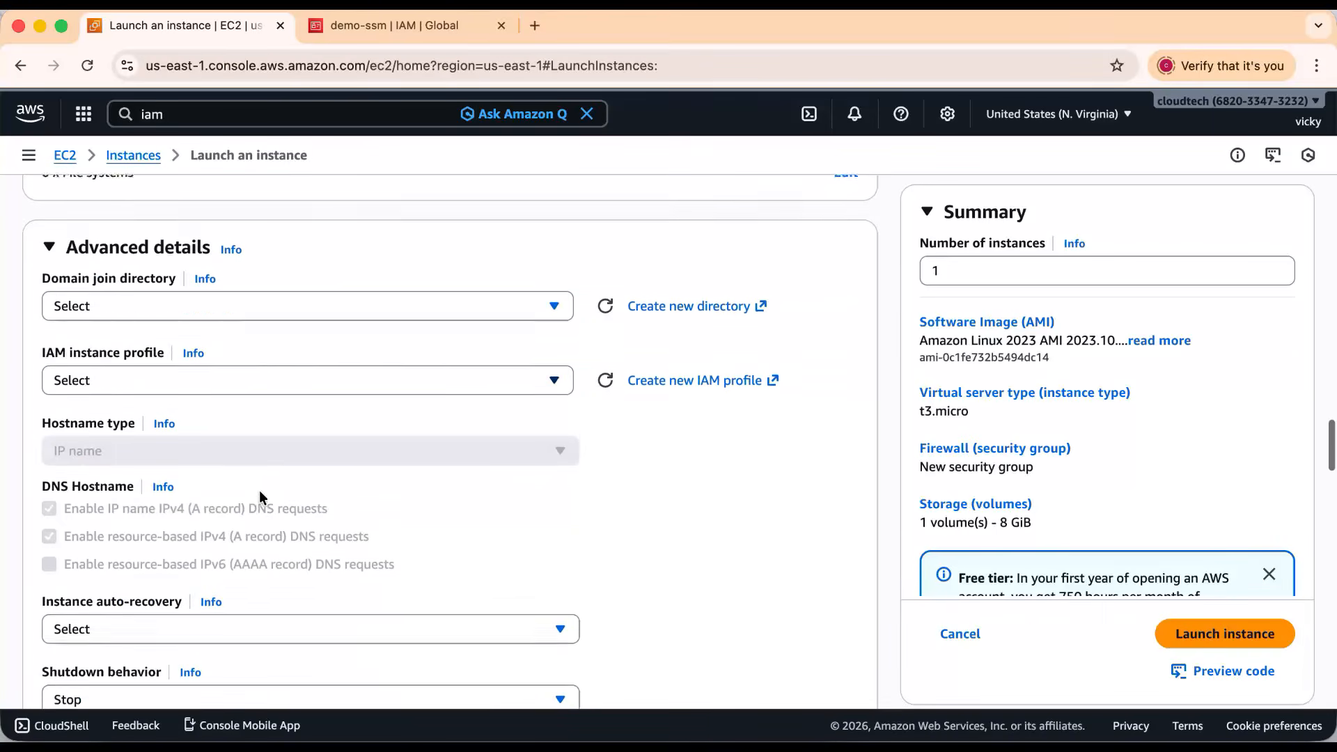
{"action": "scroll", "coordinate": [259, 490], "scroll_direction": "down", "scroll_amount": 1}
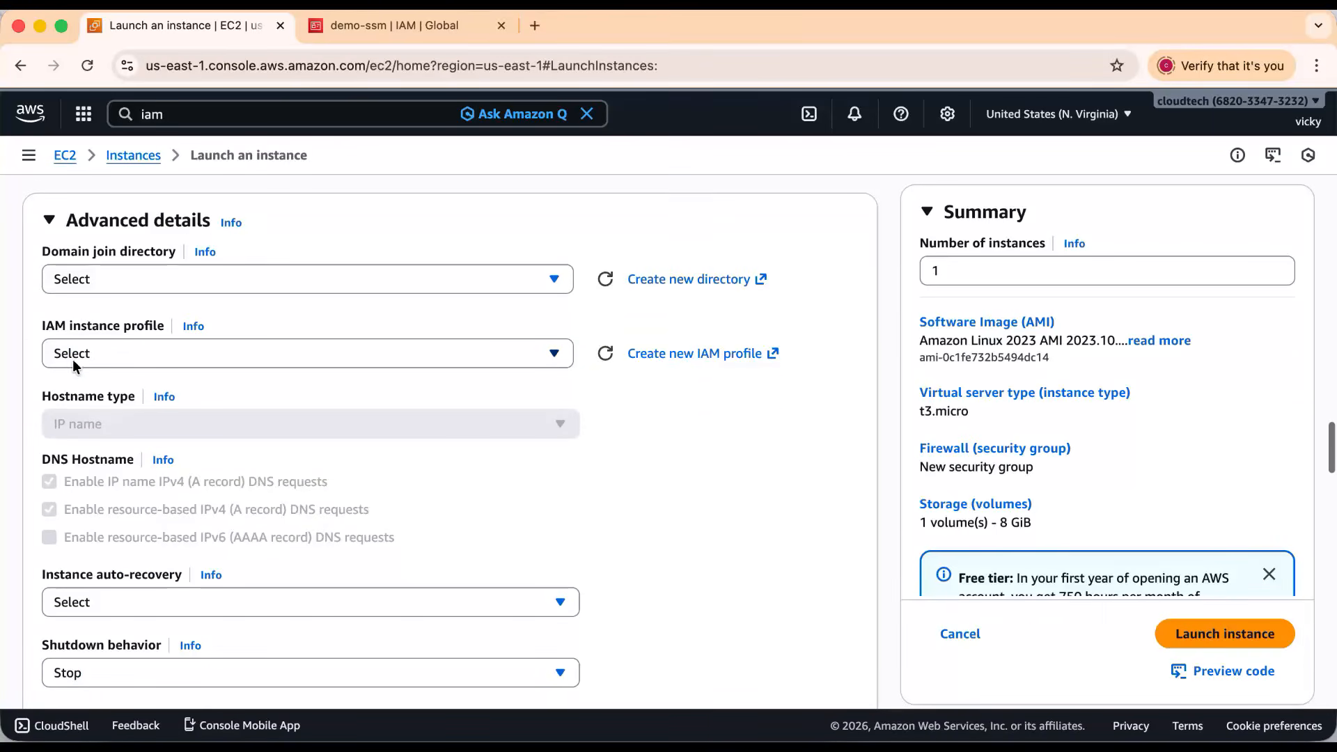
{"action": "left_click", "coordinate": [118, 355]}
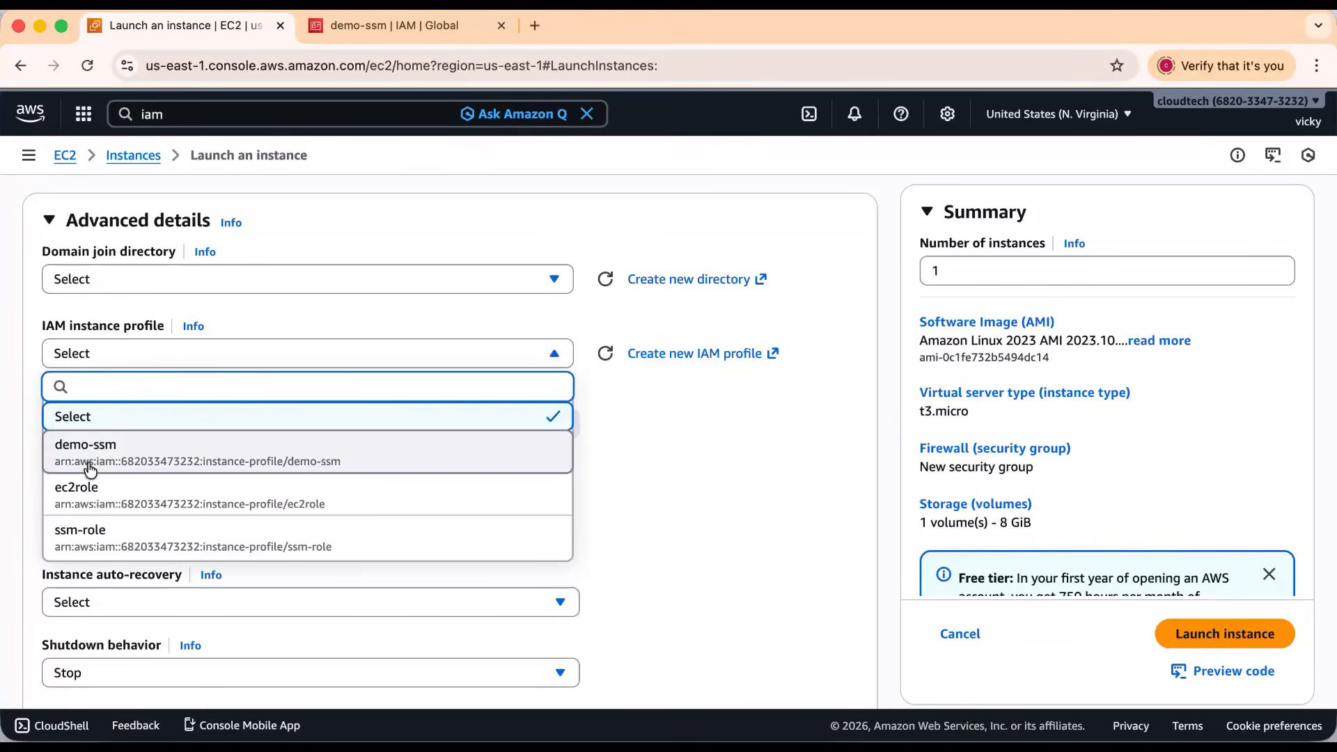
{"action": "left_click", "coordinate": [100, 453]}
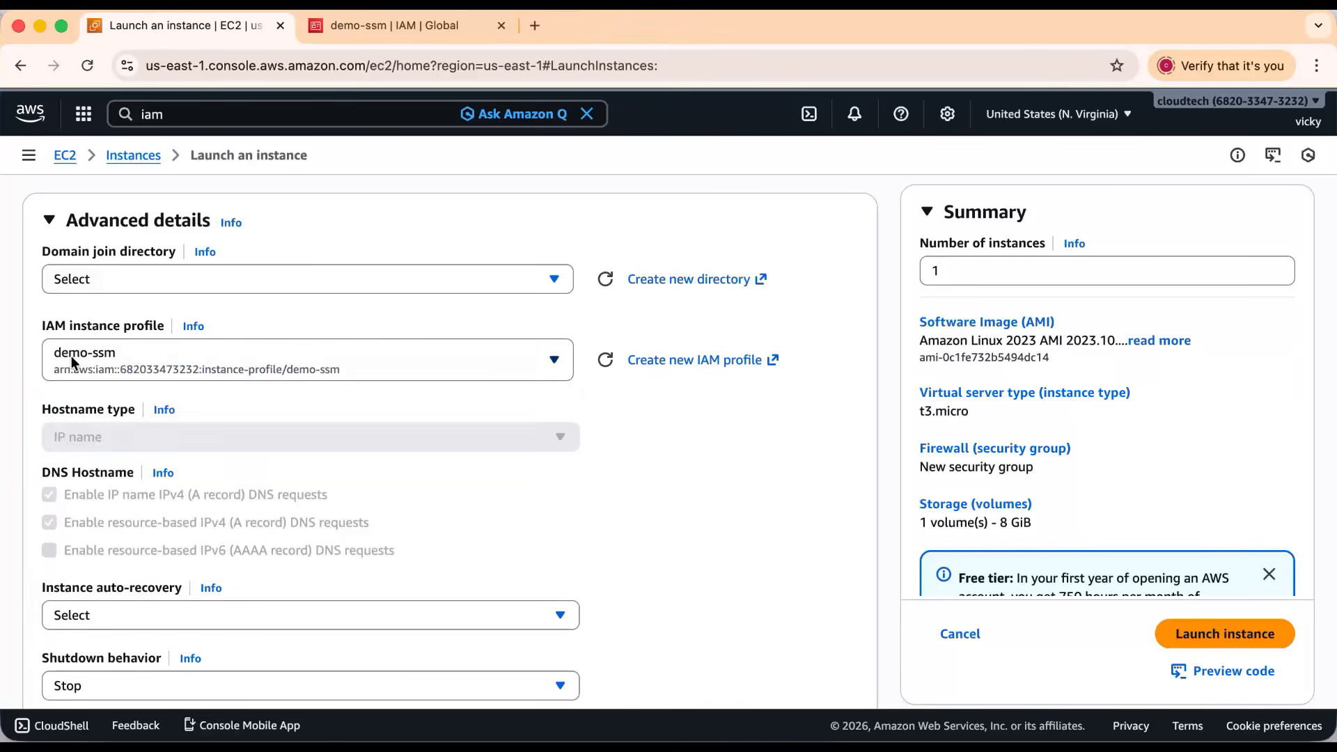
{"action": "left_click", "coordinate": [1241, 644]}
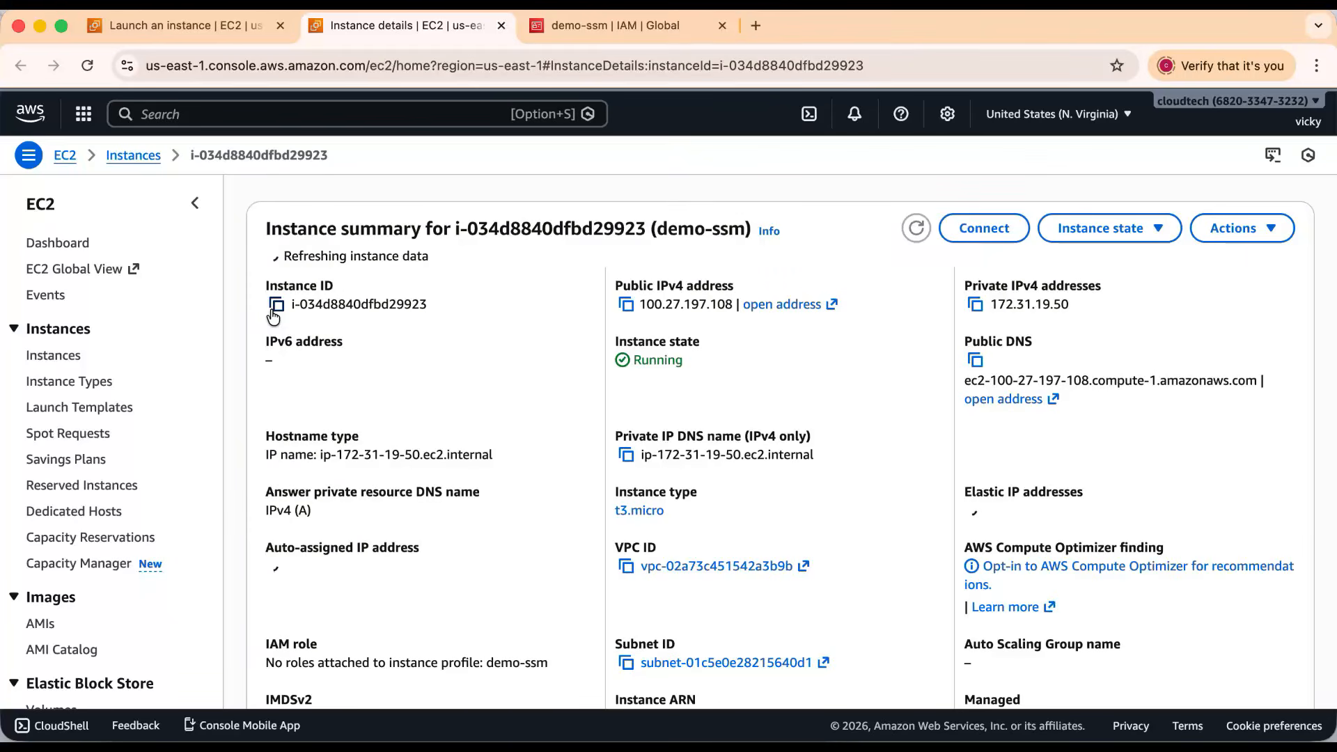
- Show the demo-ssm instance in the instances list and examine its system and instance status checks
{"action": "left_click", "coordinate": [48, 358]}
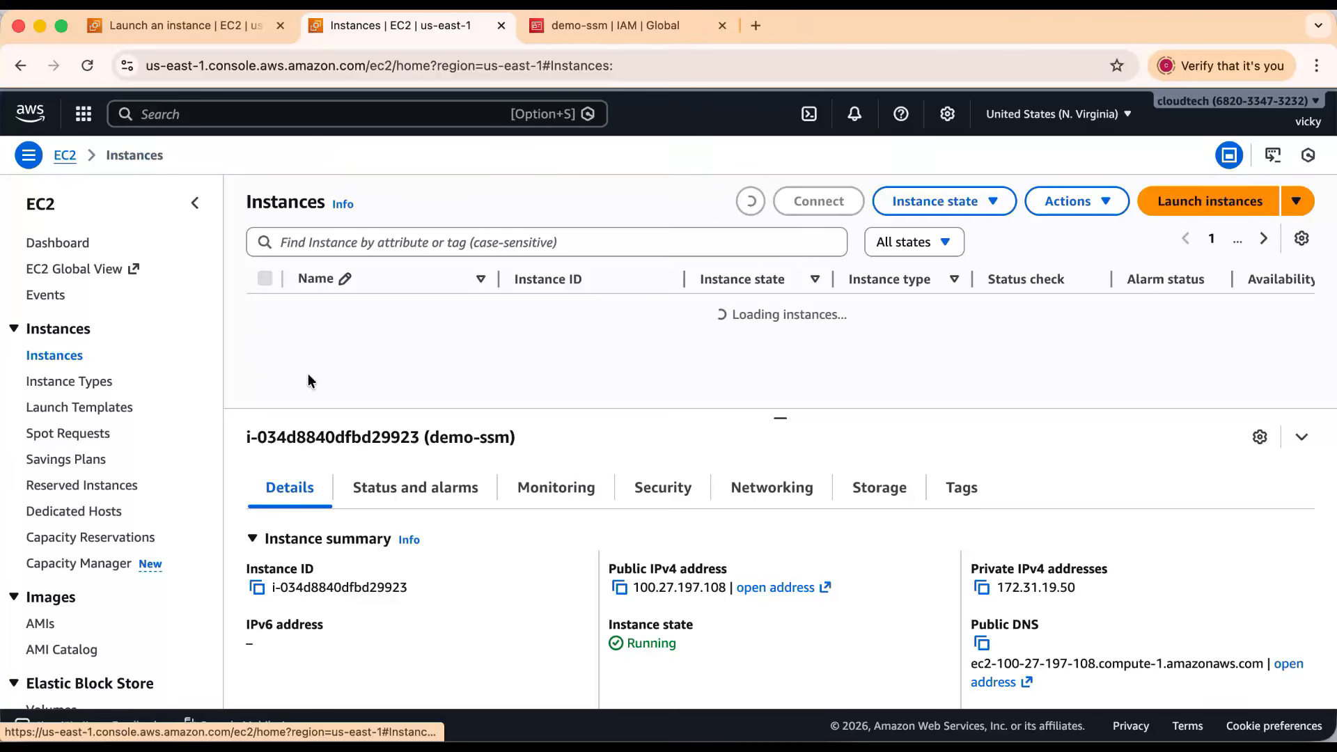
{"action": "left_click_drag", "start_coordinate": [1085, 307], "coordinate": [996, 307]}
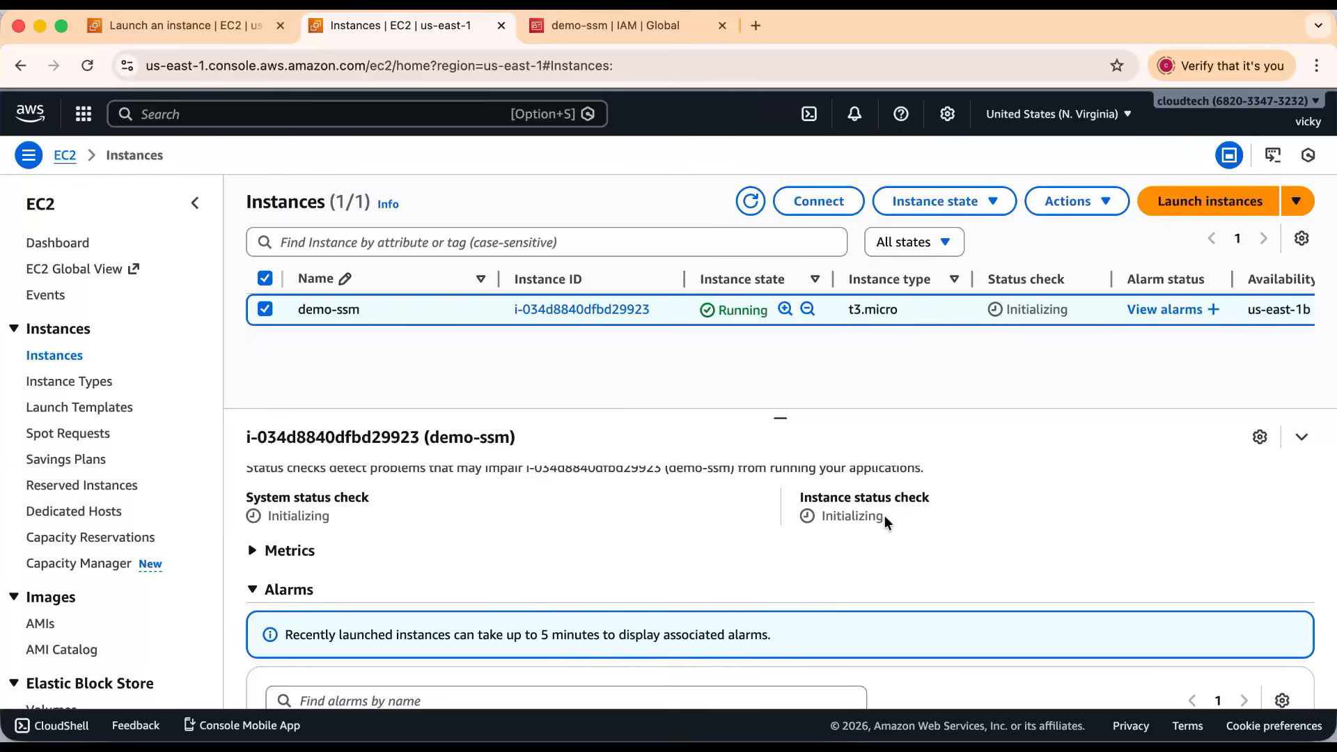
{"action": "left_click_drag", "start_coordinate": [330, 517], "coordinate": [293, 516]}
{"action": "left_click_drag", "start_coordinate": [934, 501], "coordinate": [788, 497]}
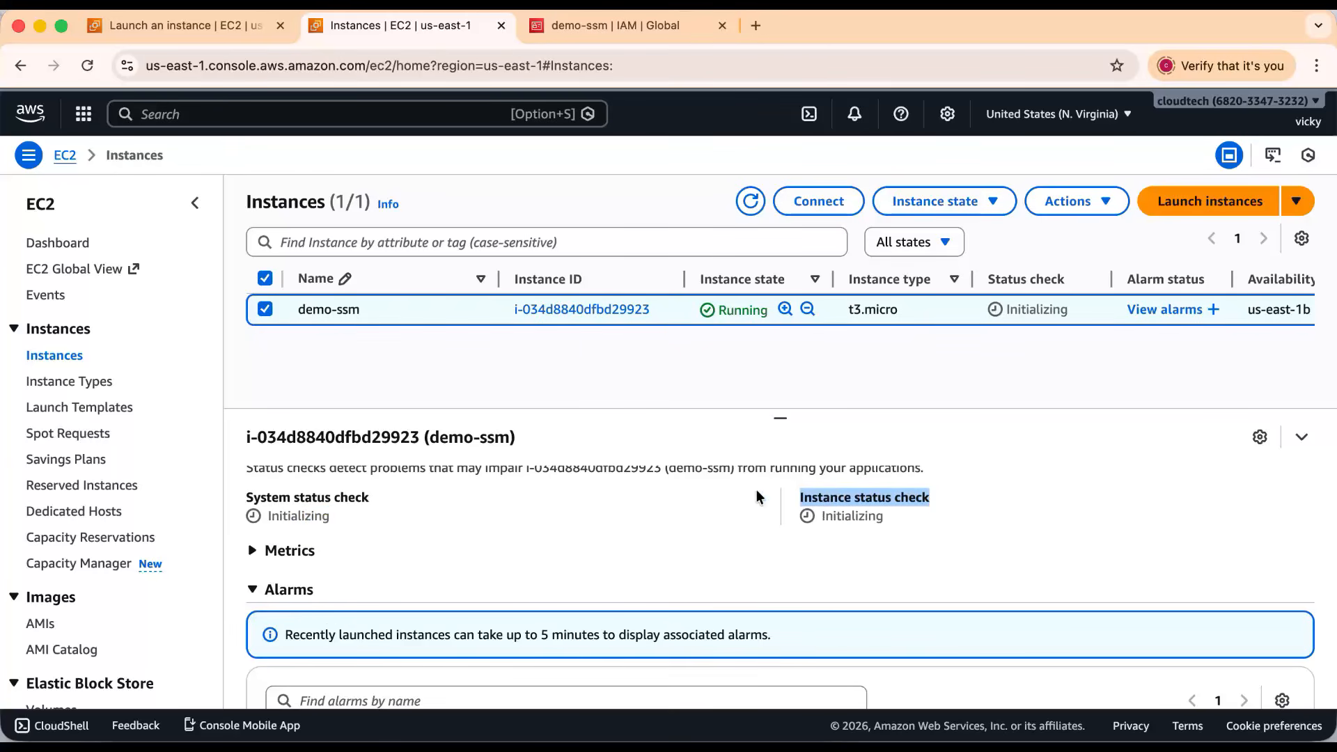
{"action": "left_click_drag", "start_coordinate": [364, 495], "coordinate": [232, 495]}
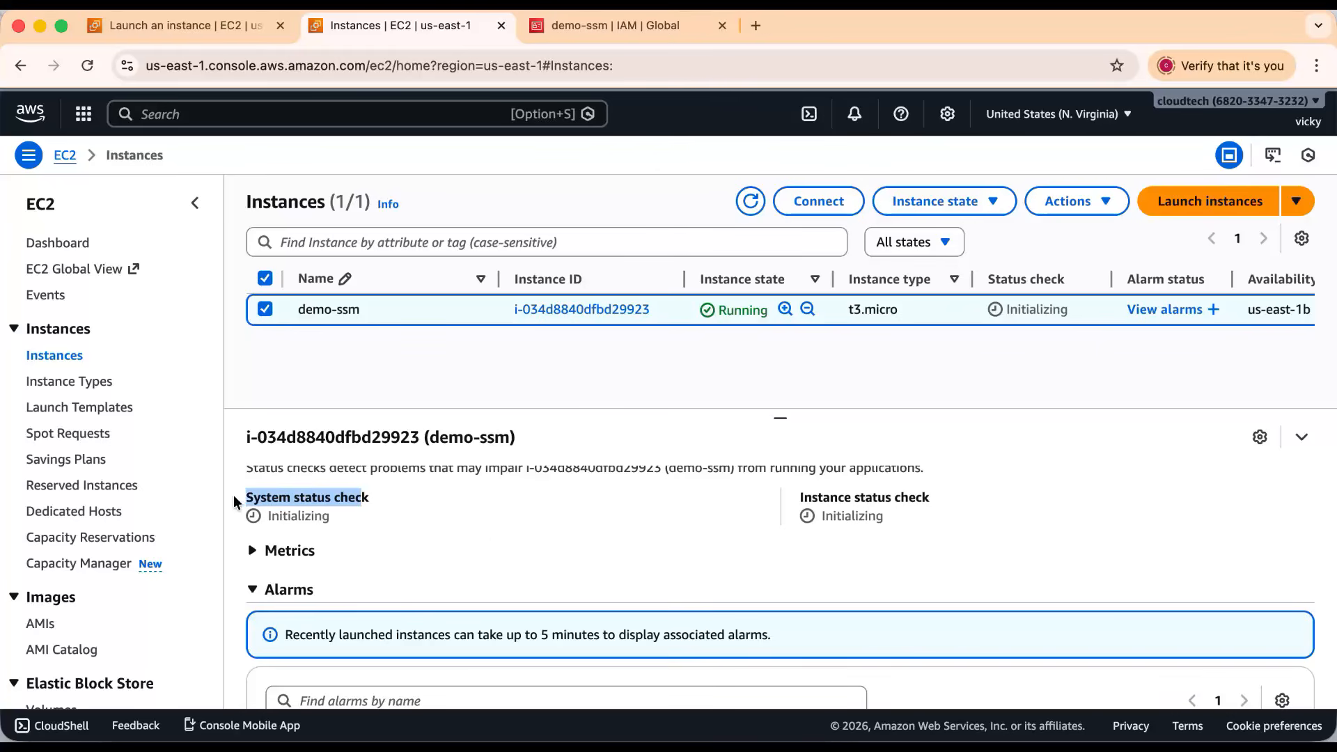
{"action": "scroll", "coordinate": [609, 527], "scroll_direction": "up", "scroll_amount": 3}
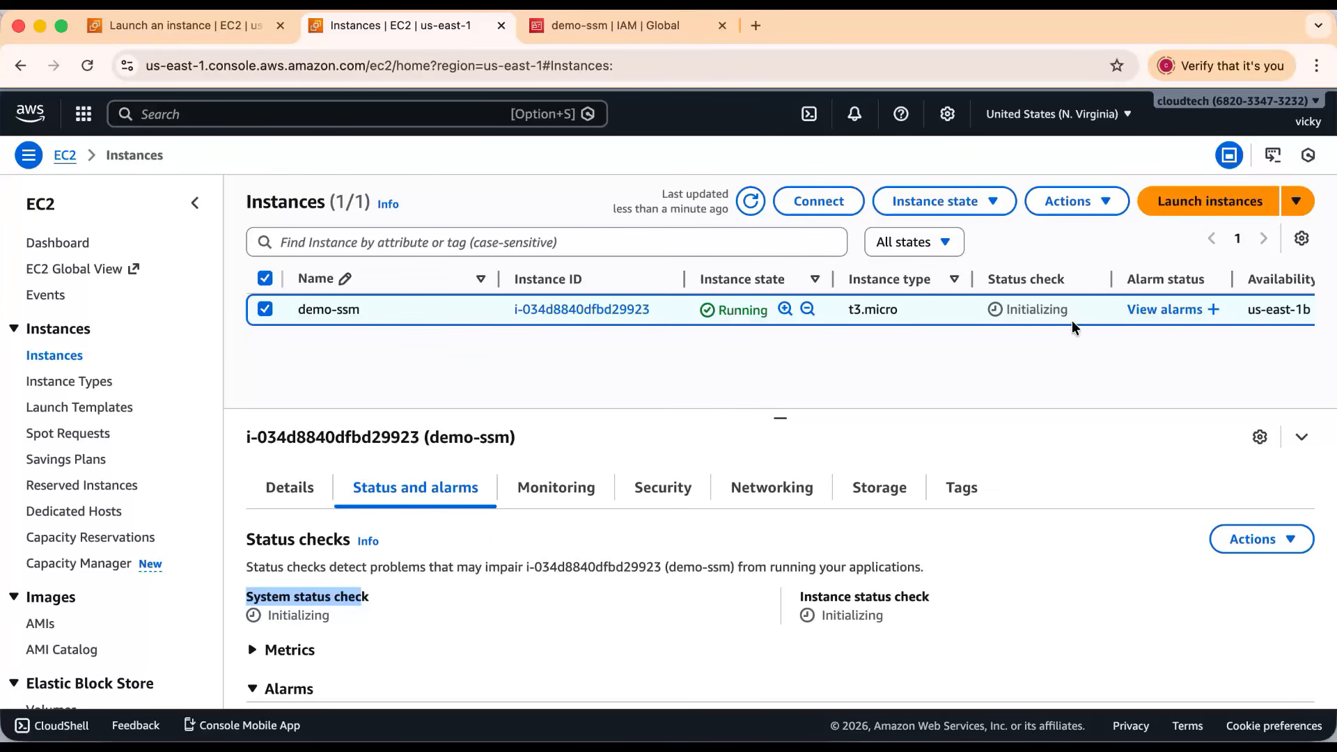
{"action": "left_click_drag", "start_coordinate": [1074, 311], "coordinate": [996, 321]}
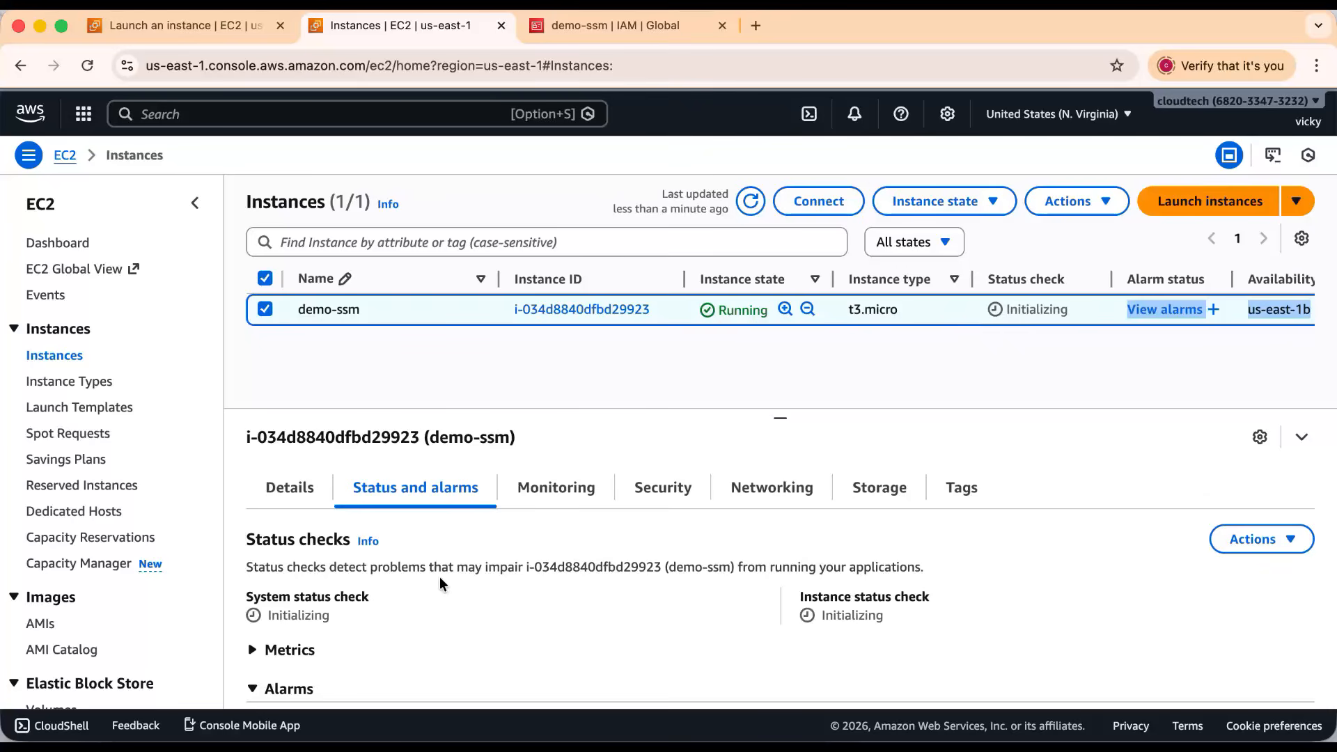
- Search the console for ssm, open Systems Manager in a new browser tab and switch to it
{"action": "left_click", "coordinate": [304, 124]}
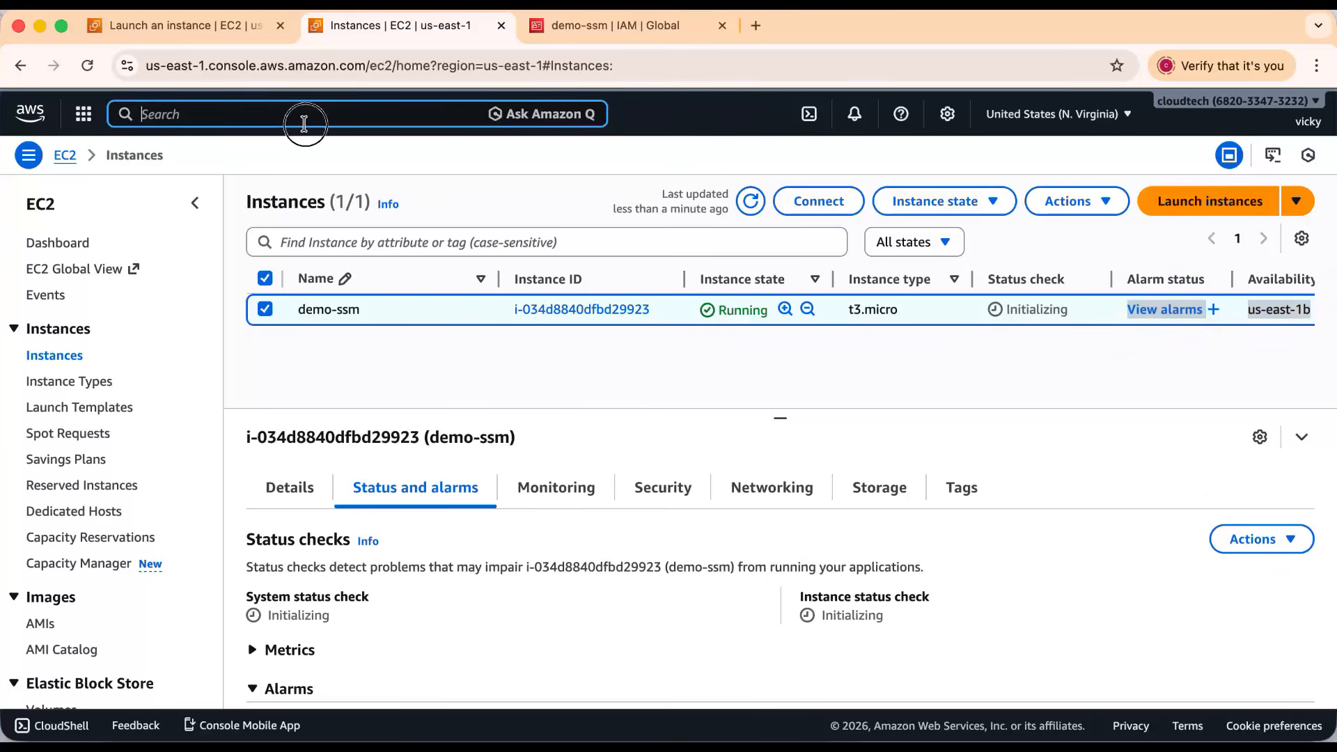
{"action": "type", "text": "ssm"}
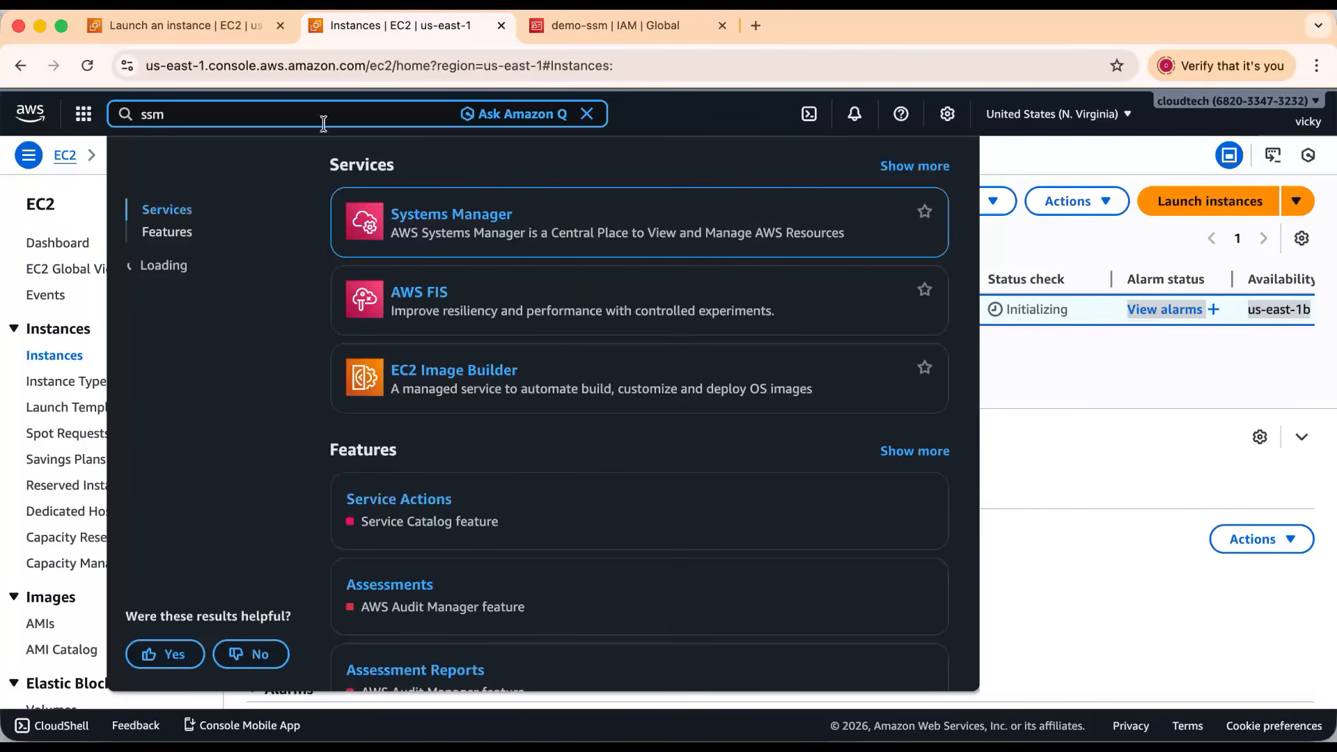
{"action": "right_click", "coordinate": [489, 214]}
{"action": "left_click", "coordinate": [504, 229]}
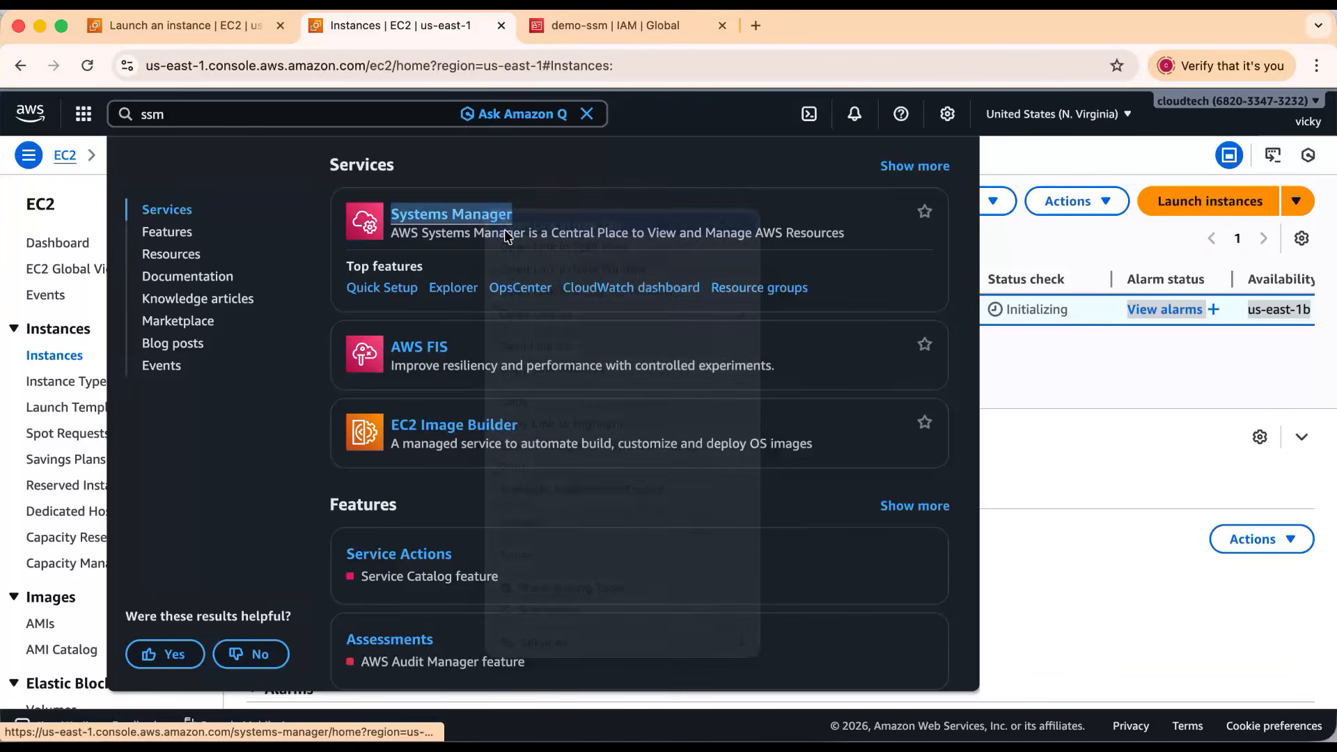
{"action": "left_click", "coordinate": [592, 28]}
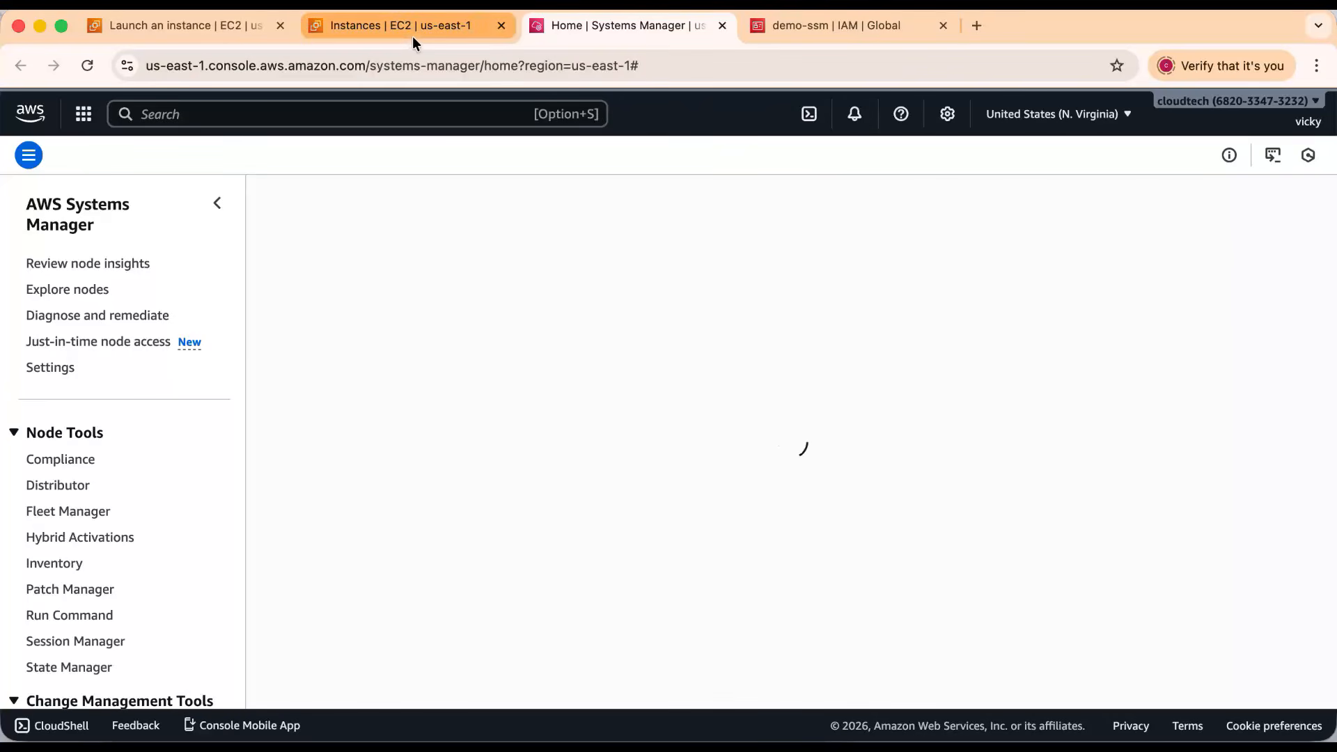
- Return to the EC2 console tab and examine the details and inbound security rules of the demo-ssm instance
{"action": "left_click", "coordinate": [405, 31]}
{"action": "left_click", "coordinate": [1030, 383]}
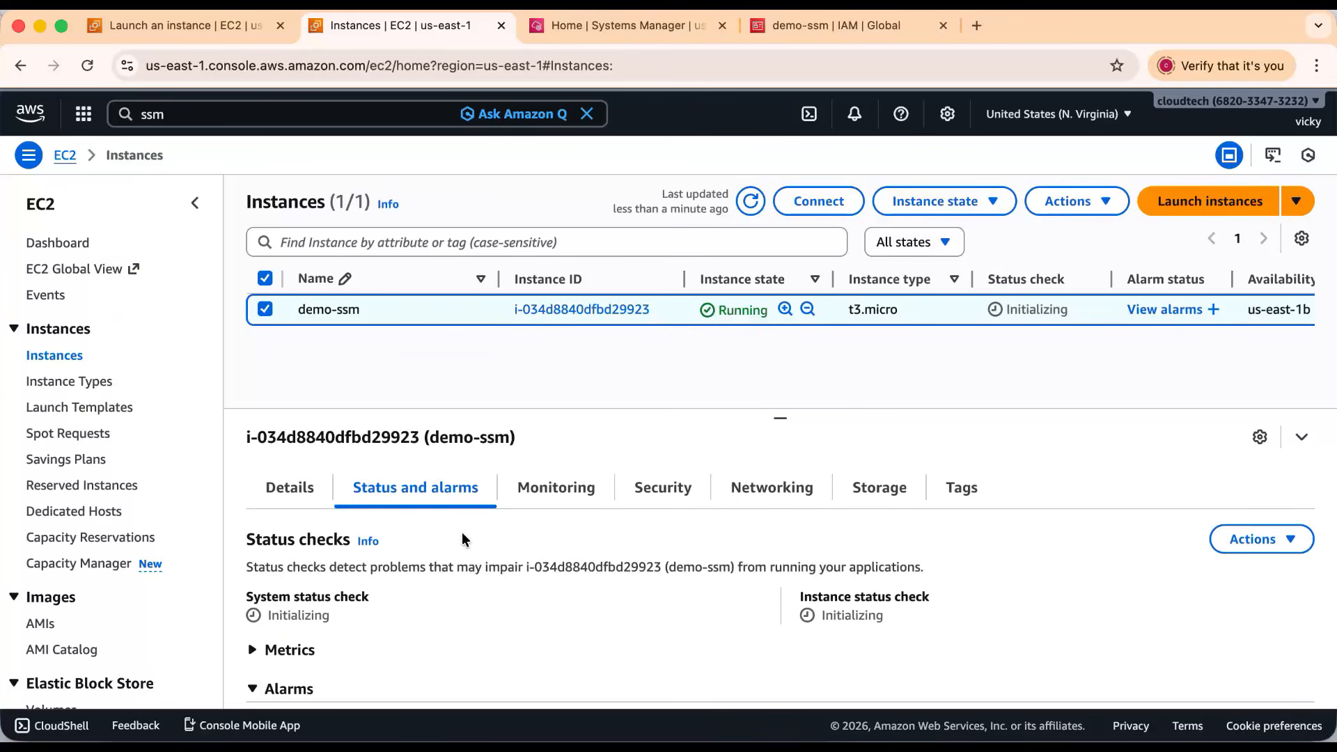
{"action": "left_click", "coordinate": [293, 491]}
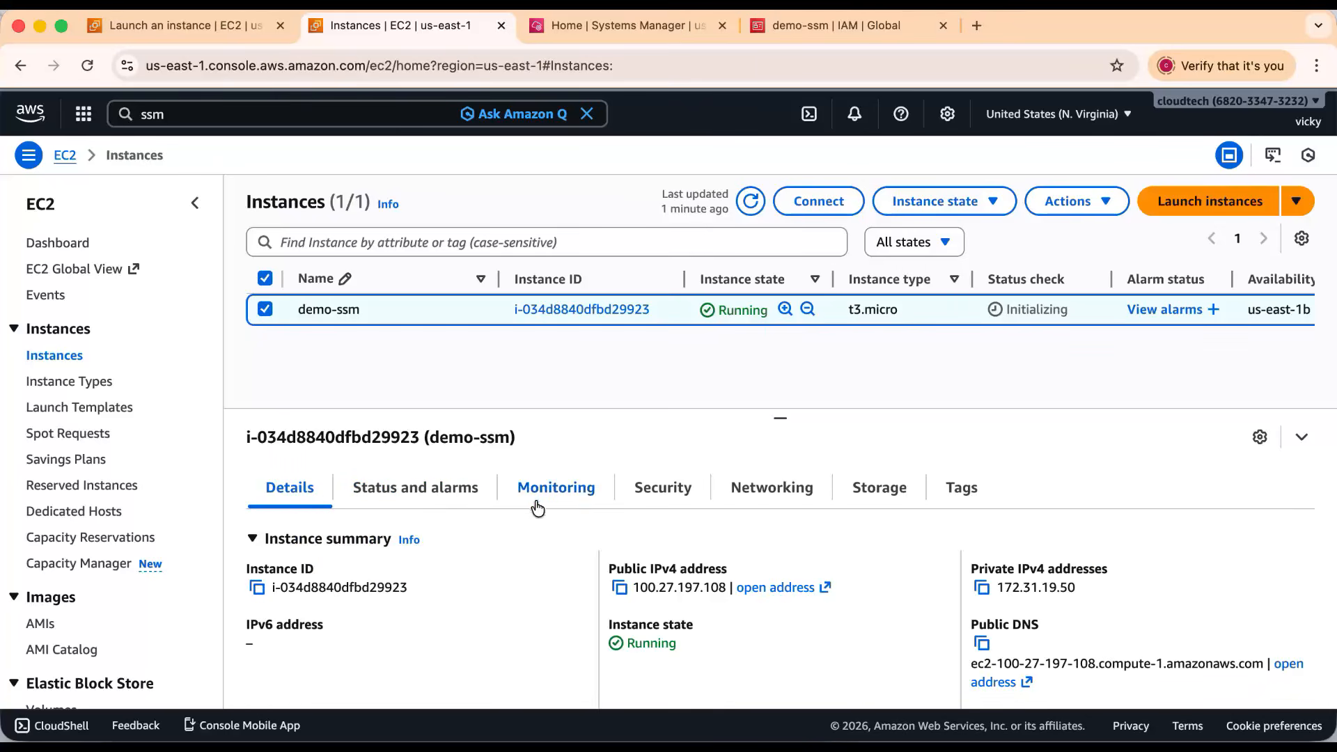
{"action": "left_click", "coordinate": [660, 488]}
{"action": "scroll", "coordinate": [617, 508], "scroll_direction": "down", "scroll_amount": 3}
{"action": "scroll", "coordinate": [461, 579], "scroll_direction": "down", "scroll_amount": 3}
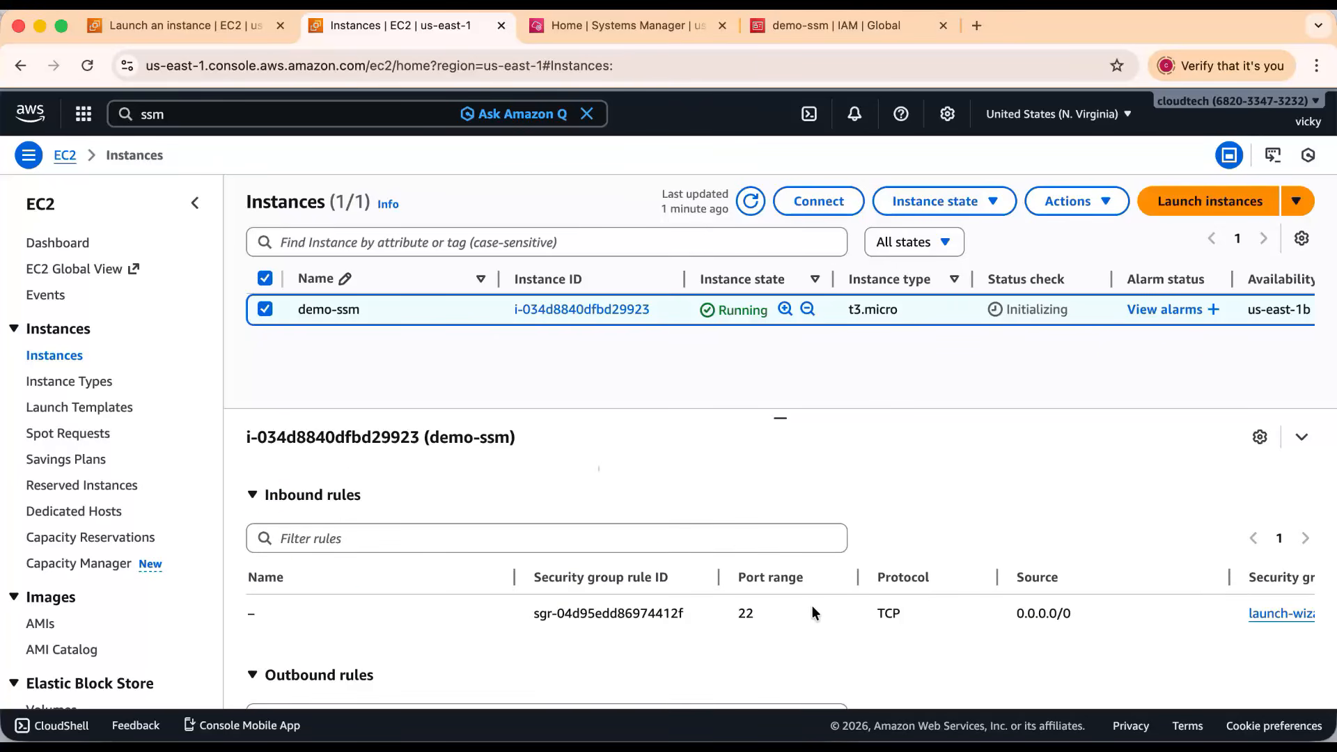
{"action": "scroll", "coordinate": [812, 612], "scroll_direction": "up", "scroll_amount": 2}
- Open the instance's launch-wizard-19 security group, delete its SSH inbound rule and save the rules
{"action": "left_click", "coordinate": [389, 514]}
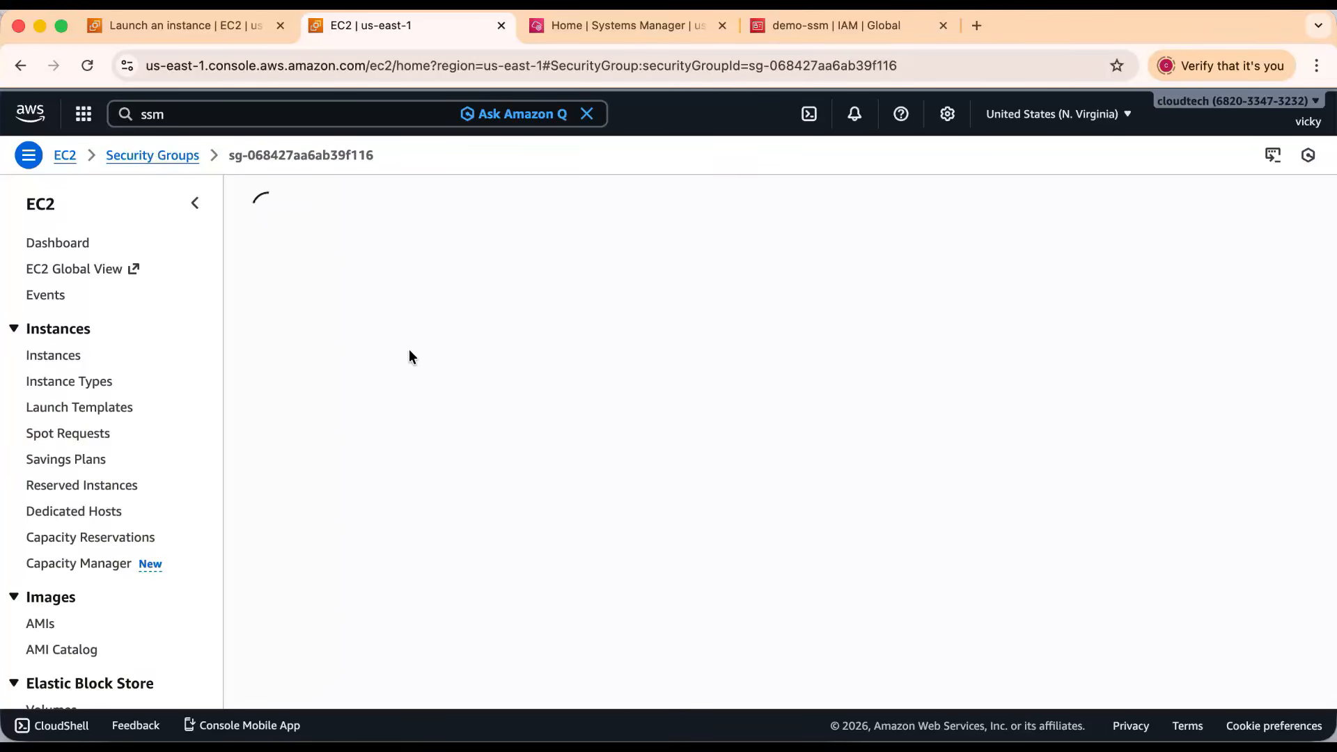
{"action": "left_click", "coordinate": [1250, 539]}
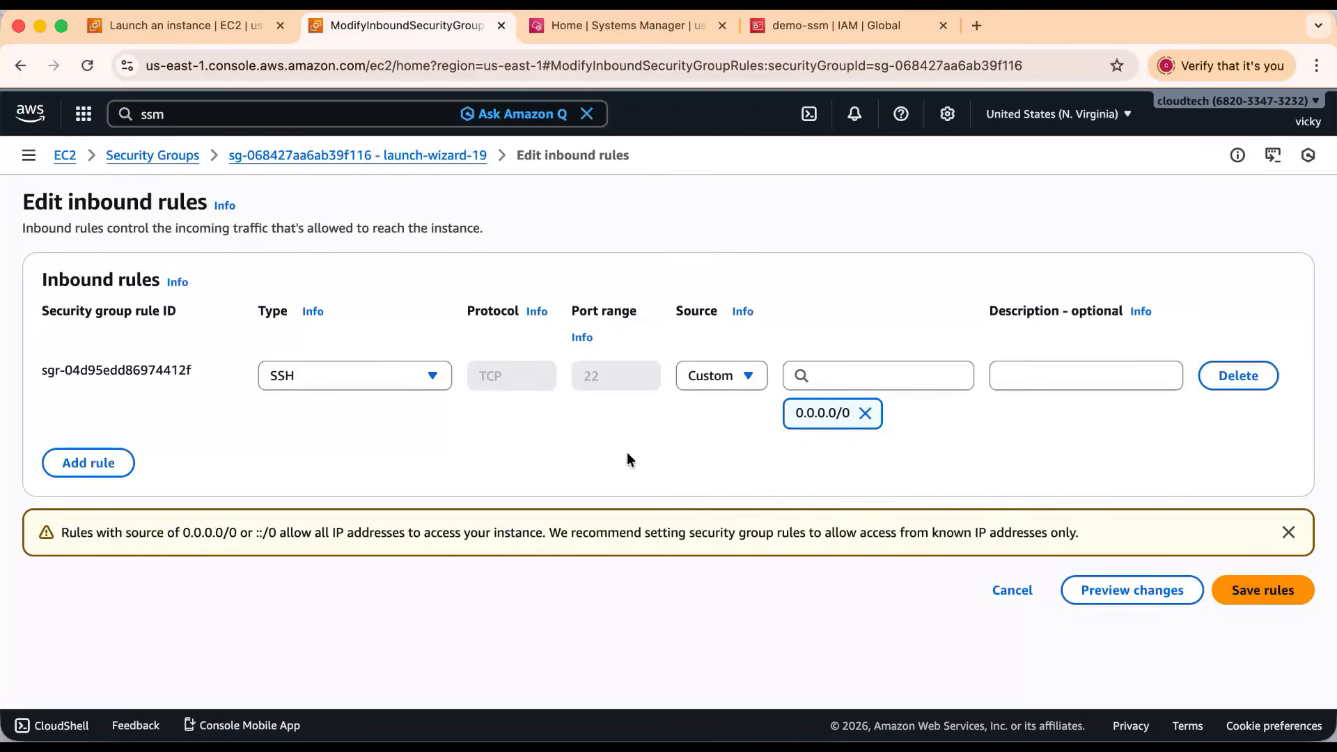
{"action": "left_click", "coordinate": [1238, 376]}
{"action": "left_click", "coordinate": [1224, 445]}
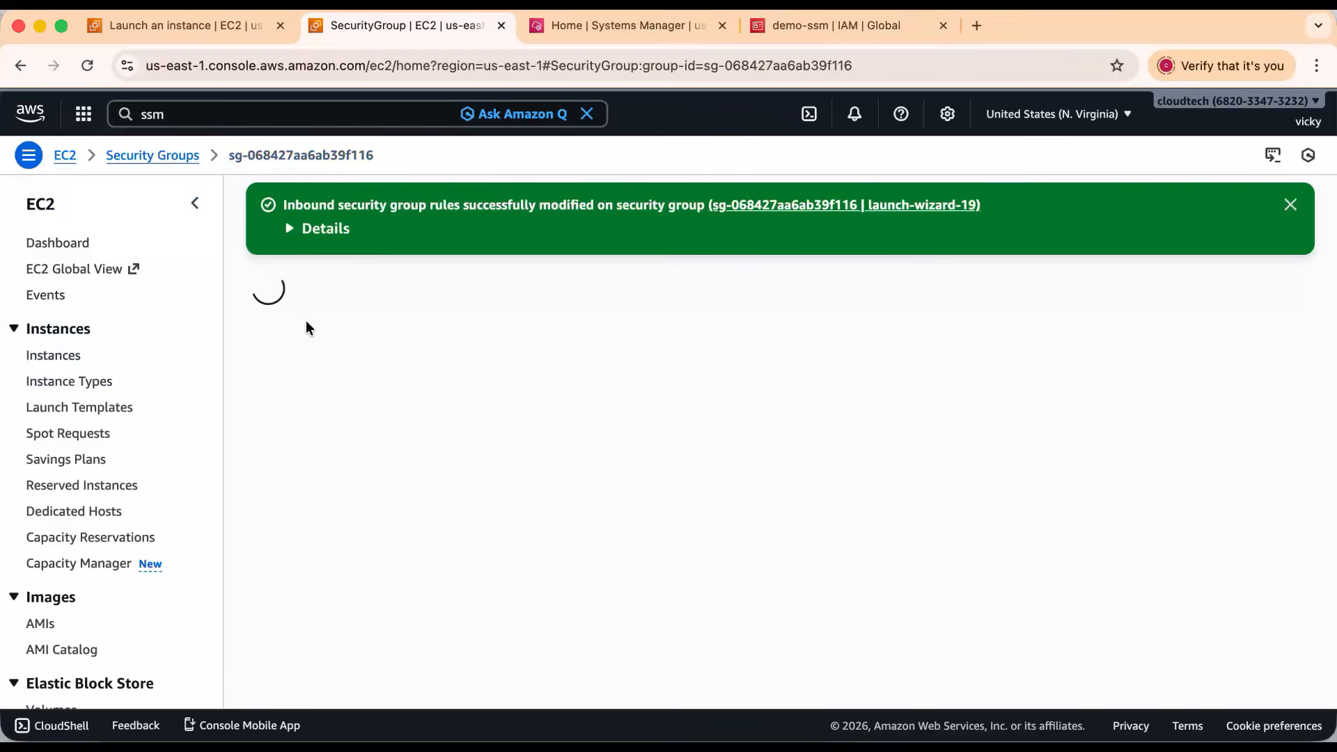
- Go back to the running instances list and check the security details and inbound rules of demo-ssm
{"action": "left_click", "coordinate": [65, 155]}
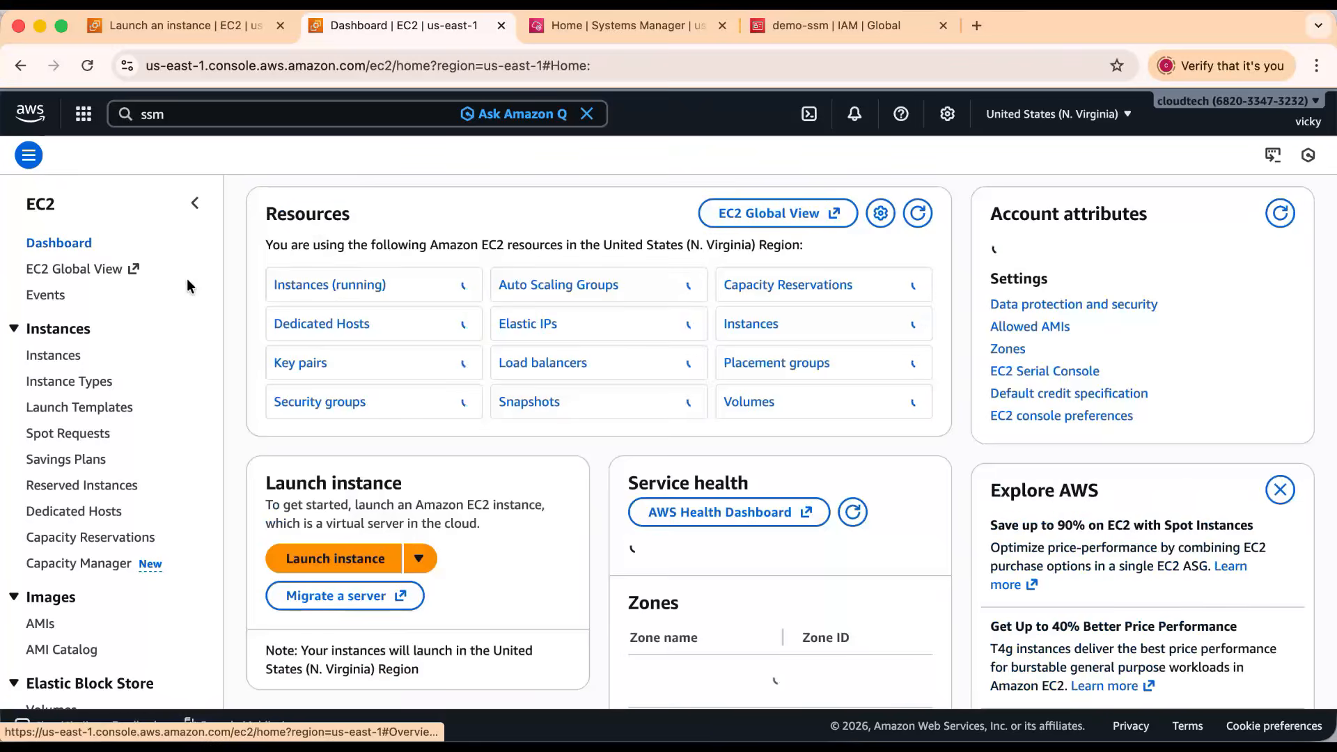
{"action": "left_click", "coordinate": [296, 298]}
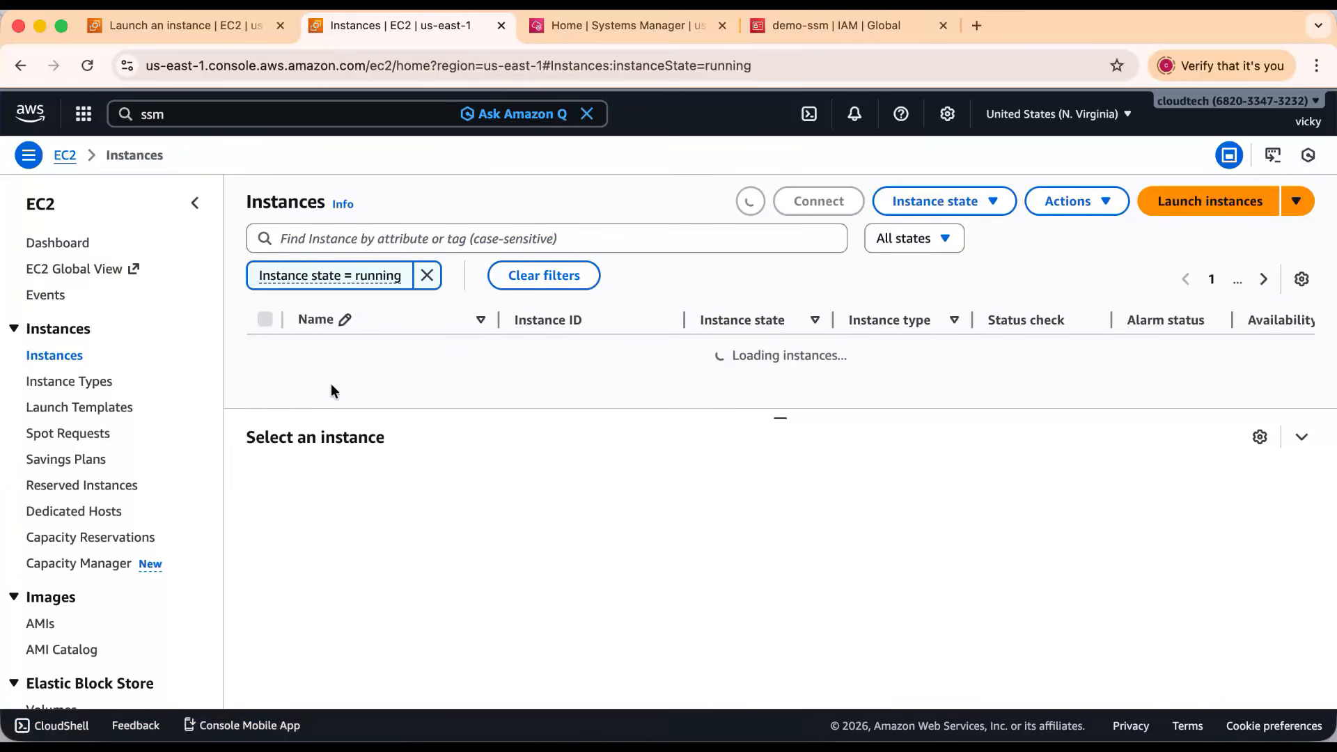
{"action": "left_click", "coordinate": [263, 351]}
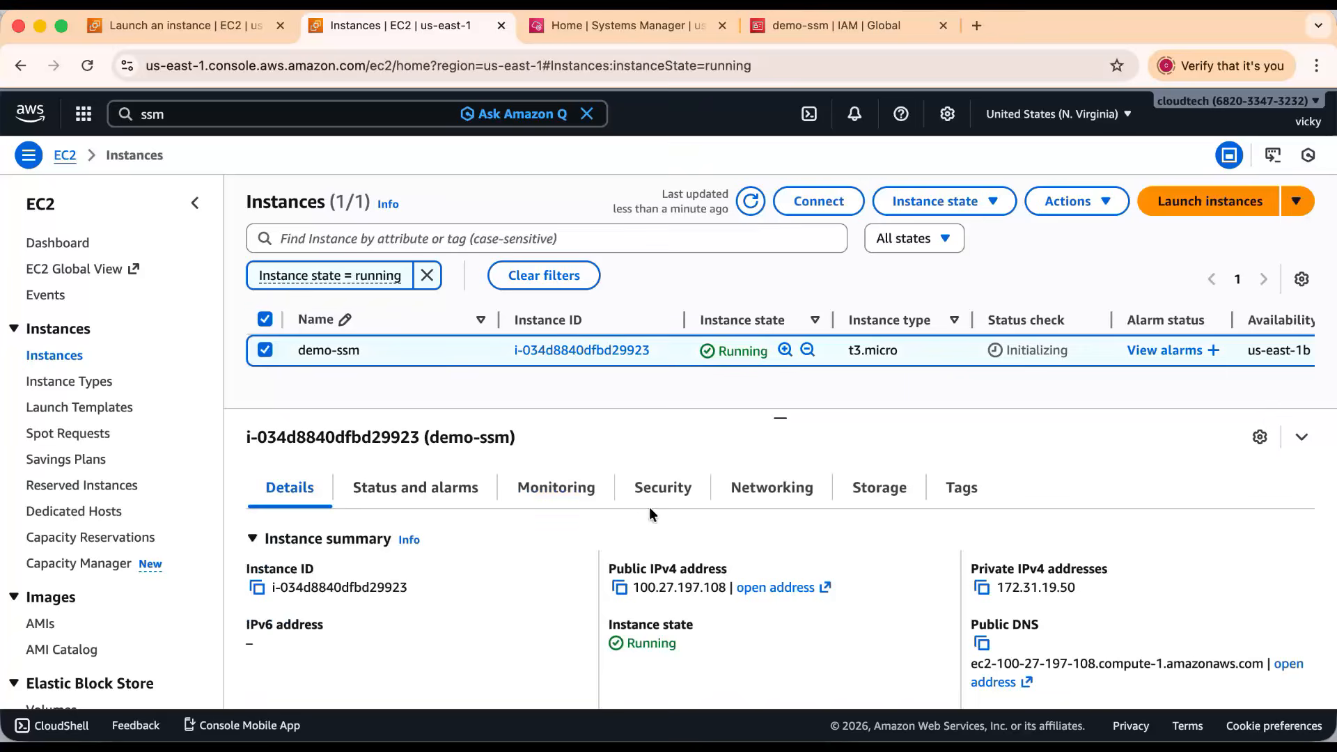
{"action": "left_click", "coordinate": [663, 489]}
{"action": "scroll", "coordinate": [628, 549], "scroll_direction": "down", "scroll_amount": 5}
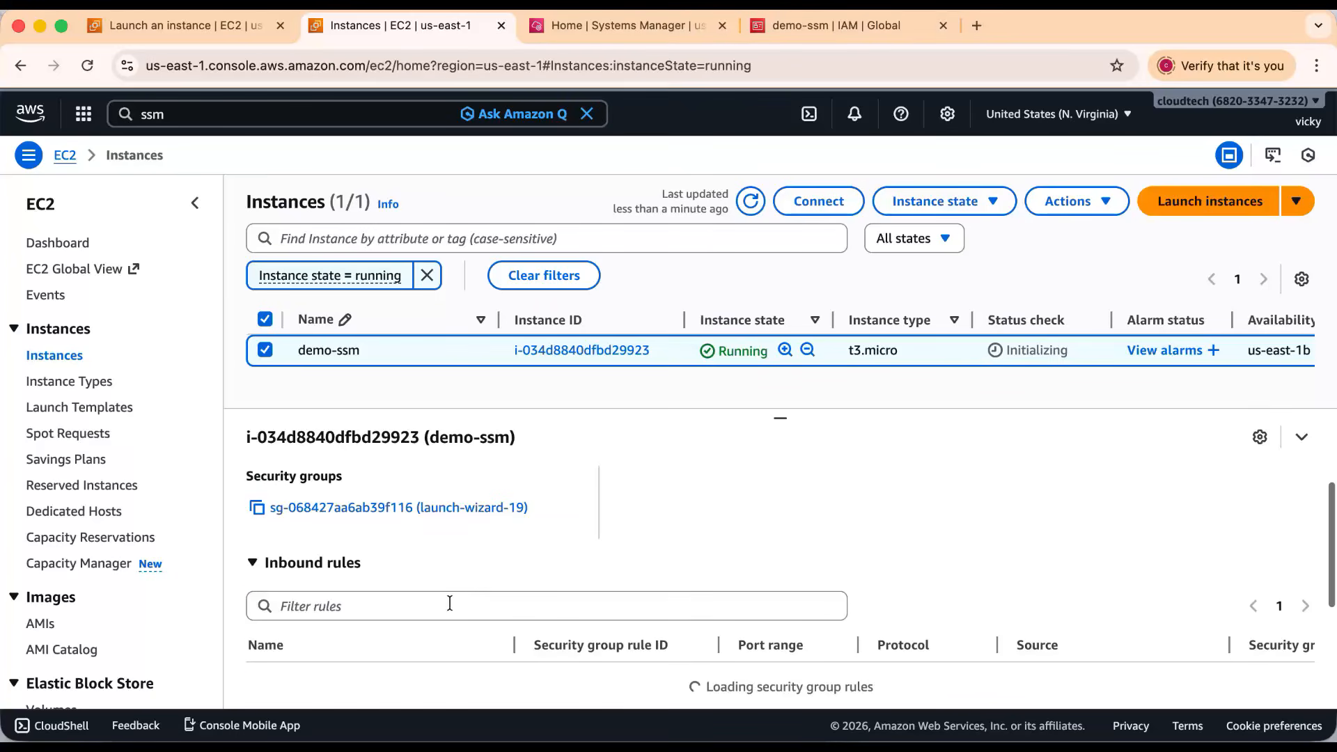
{"action": "scroll", "coordinate": [421, 630], "scroll_direction": "up", "scroll_amount": 2}
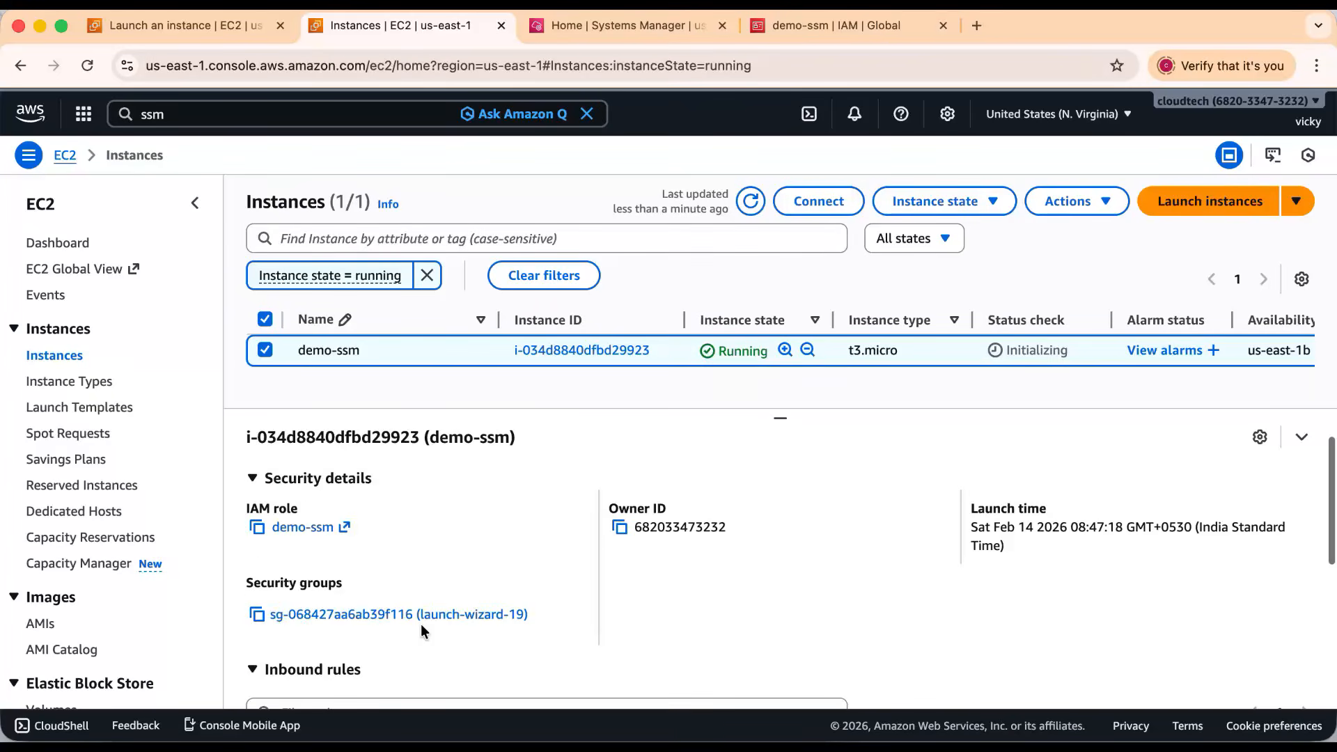
{"action": "scroll", "coordinate": [420, 631], "scroll_direction": "down", "scroll_amount": 1}
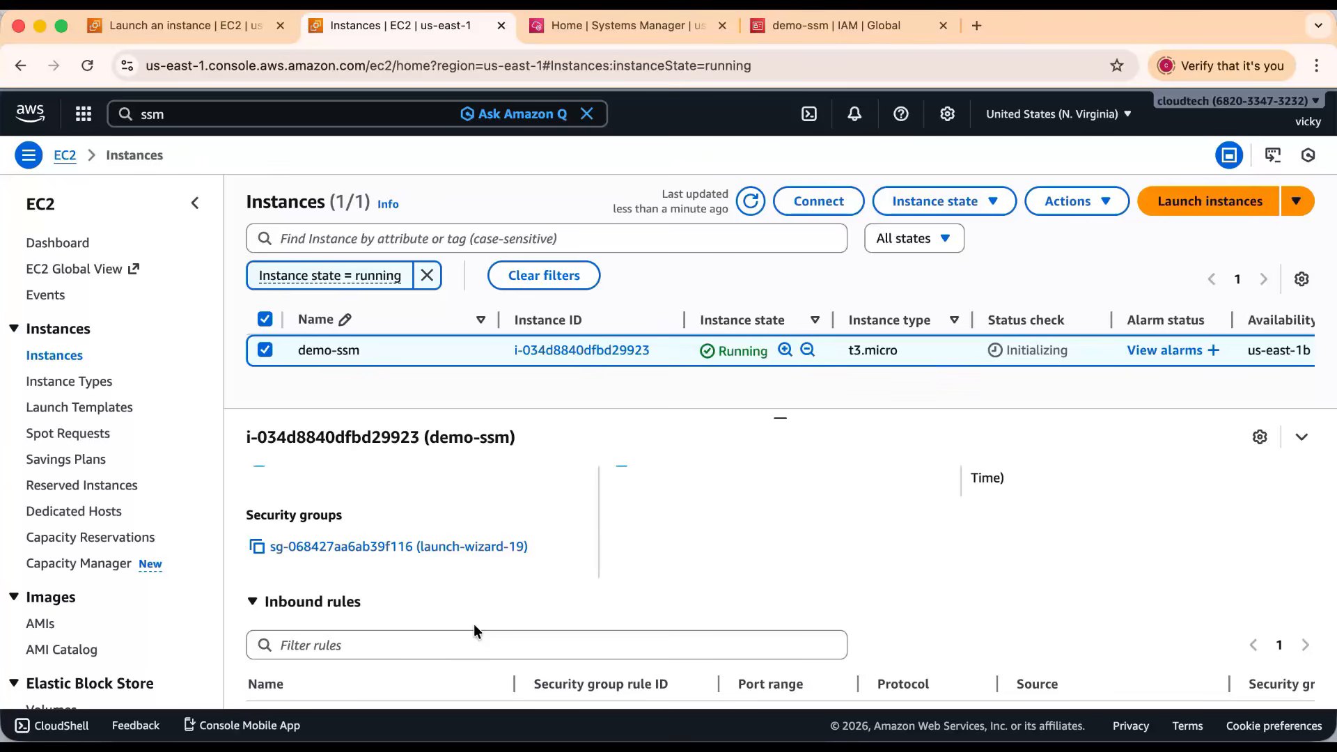
- Switch to the Systems Manager tab, open Run Command under Node Tools and start a new command
{"action": "left_click", "coordinate": [623, 25]}
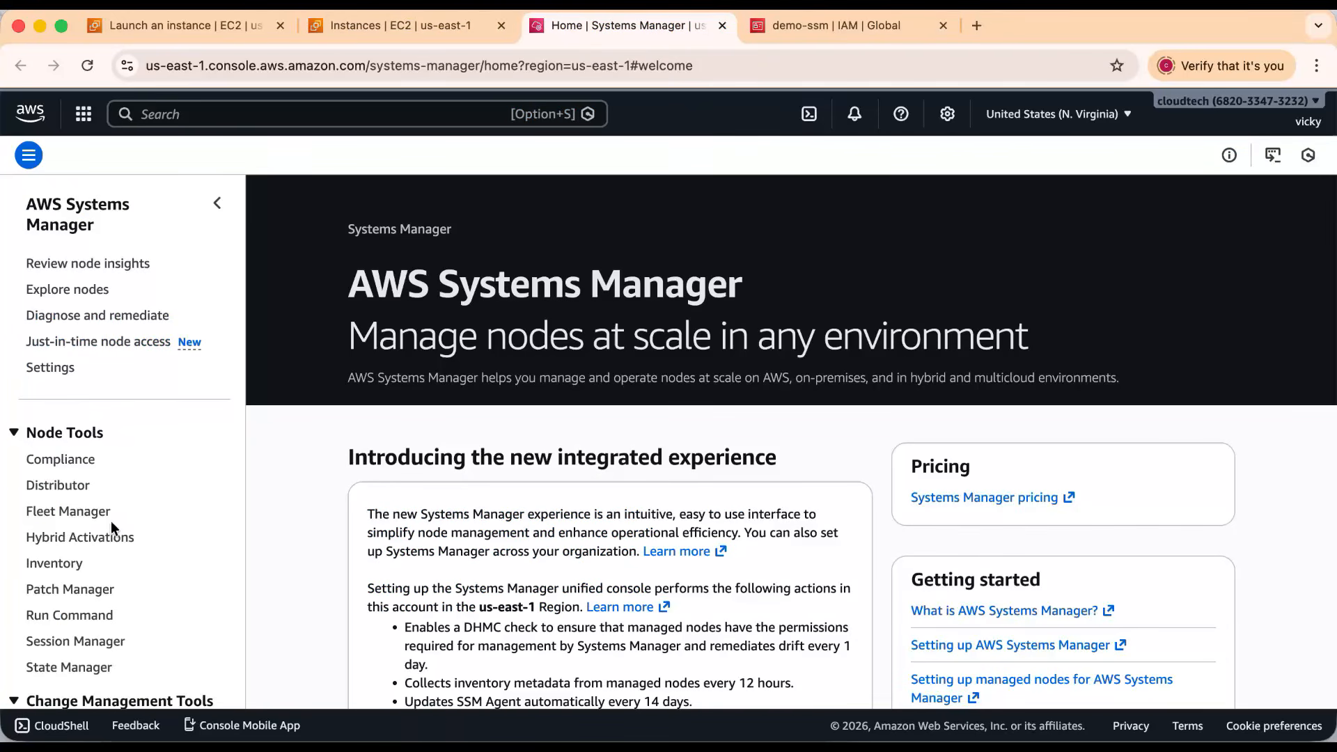
{"action": "scroll", "coordinate": [114, 515], "scroll_direction": "down", "scroll_amount": 2}
{"action": "scroll", "coordinate": [113, 540], "scroll_direction": "down", "scroll_amount": 5}
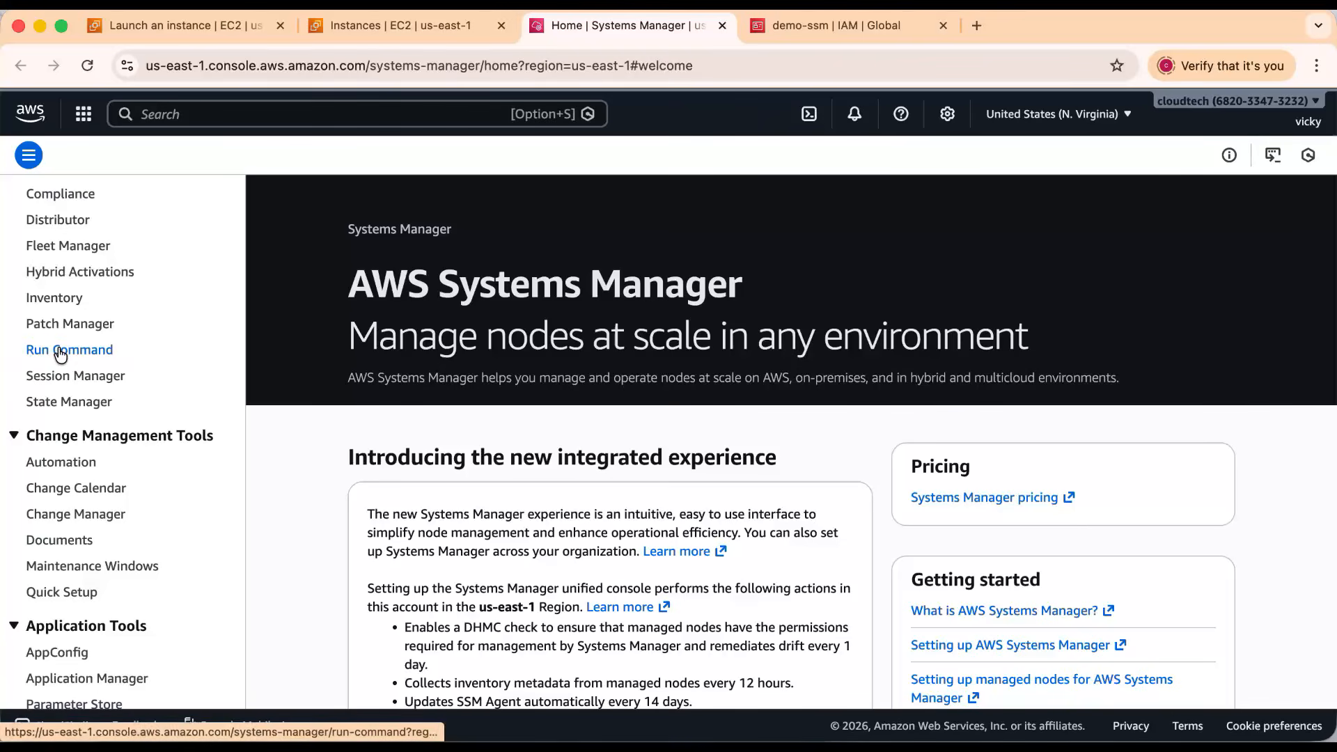
{"action": "scroll", "coordinate": [166, 339], "scroll_direction": "up", "scroll_amount": 1}
{"action": "scroll", "coordinate": [166, 338], "scroll_direction": "up", "scroll_amount": 4}
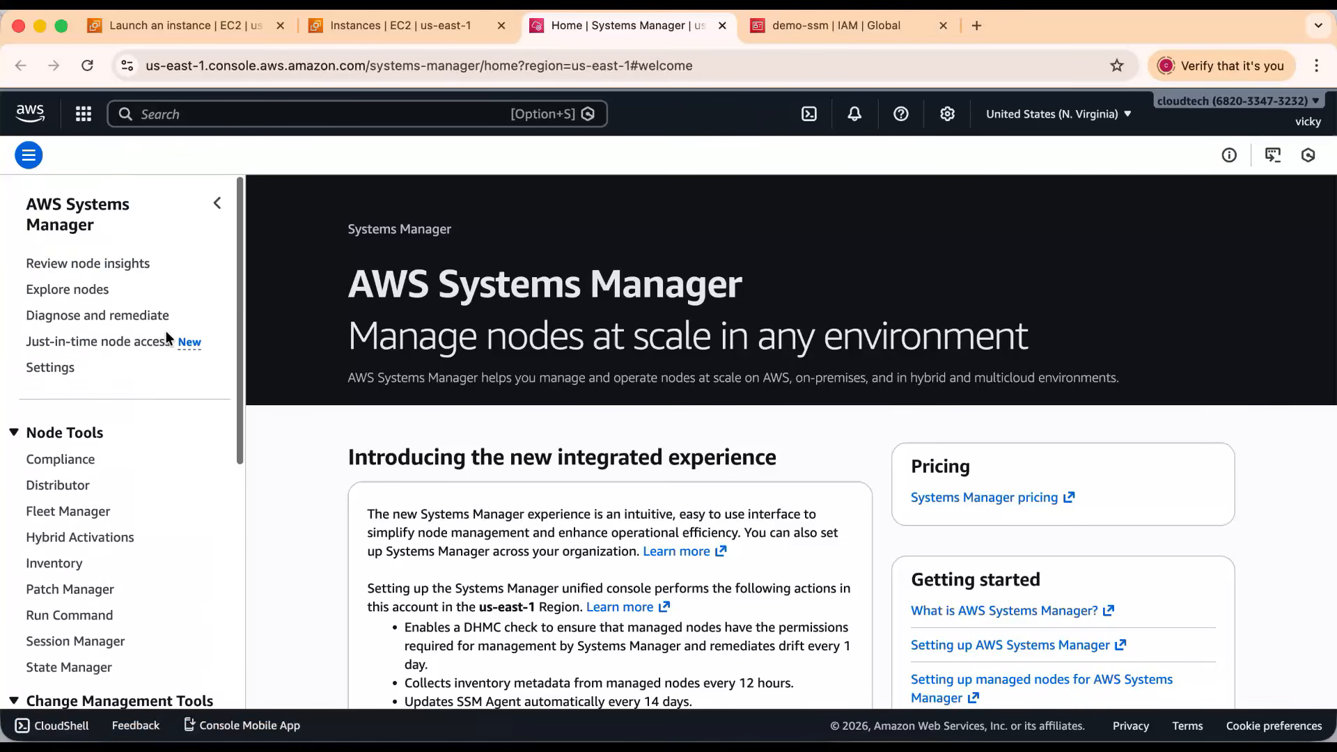
{"action": "scroll", "coordinate": [165, 339], "scroll_direction": "down", "scroll_amount": 2}
{"action": "left_click", "coordinate": [76, 477]}
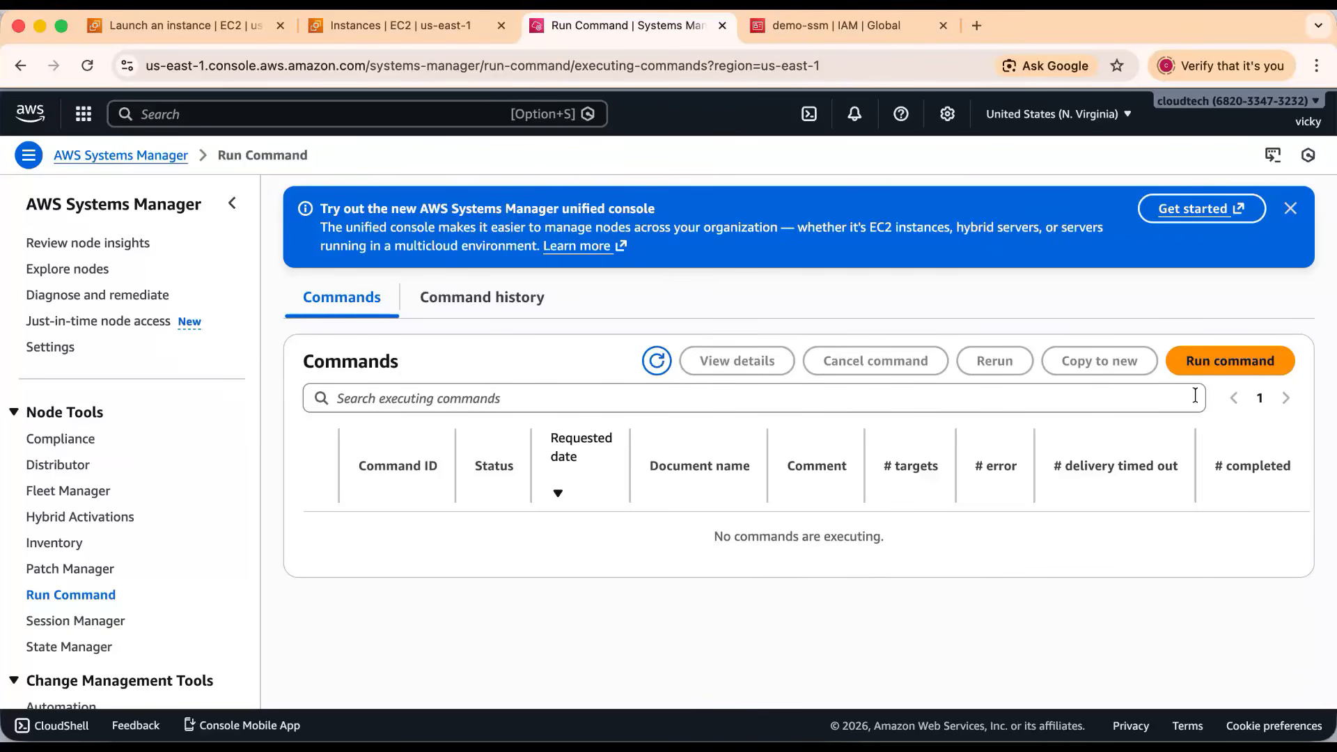
{"action": "left_click", "coordinate": [1229, 370]}
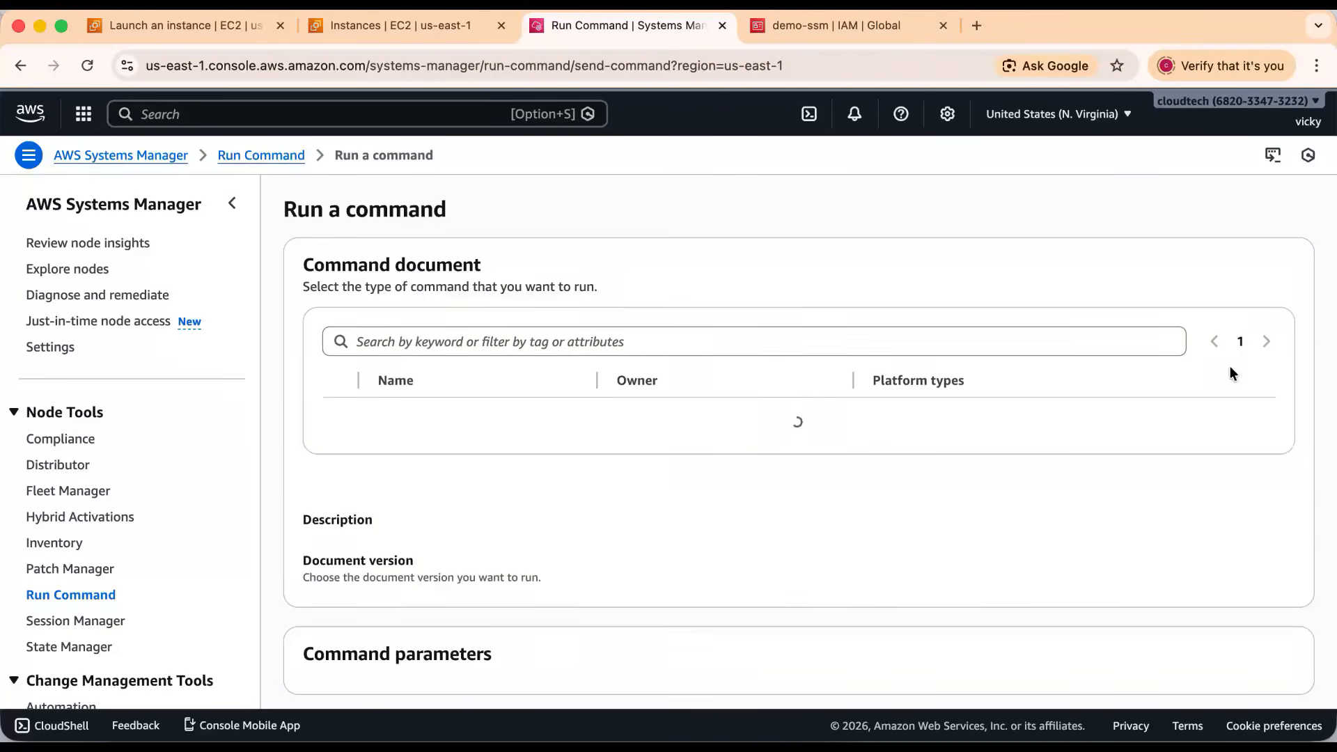
- Look through the command documents and their platform types, and select AWS-ConfigureDocker as the document to run
{"action": "scroll", "coordinate": [628, 426], "scroll_direction": "down", "scroll_amount": 2}
{"action": "scroll", "coordinate": [628, 427], "scroll_direction": "up", "scroll_amount": 2}
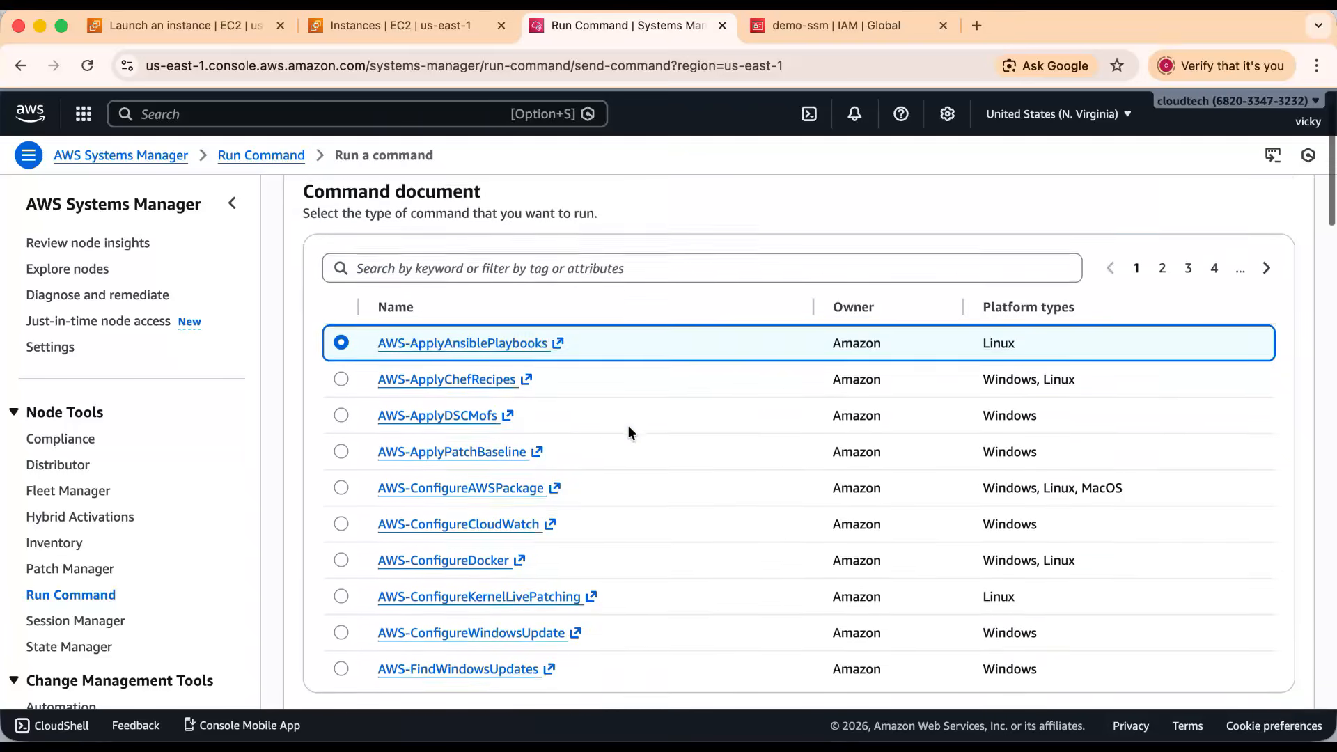
{"action": "left_click_drag", "start_coordinate": [323, 234], "coordinate": [474, 234]}
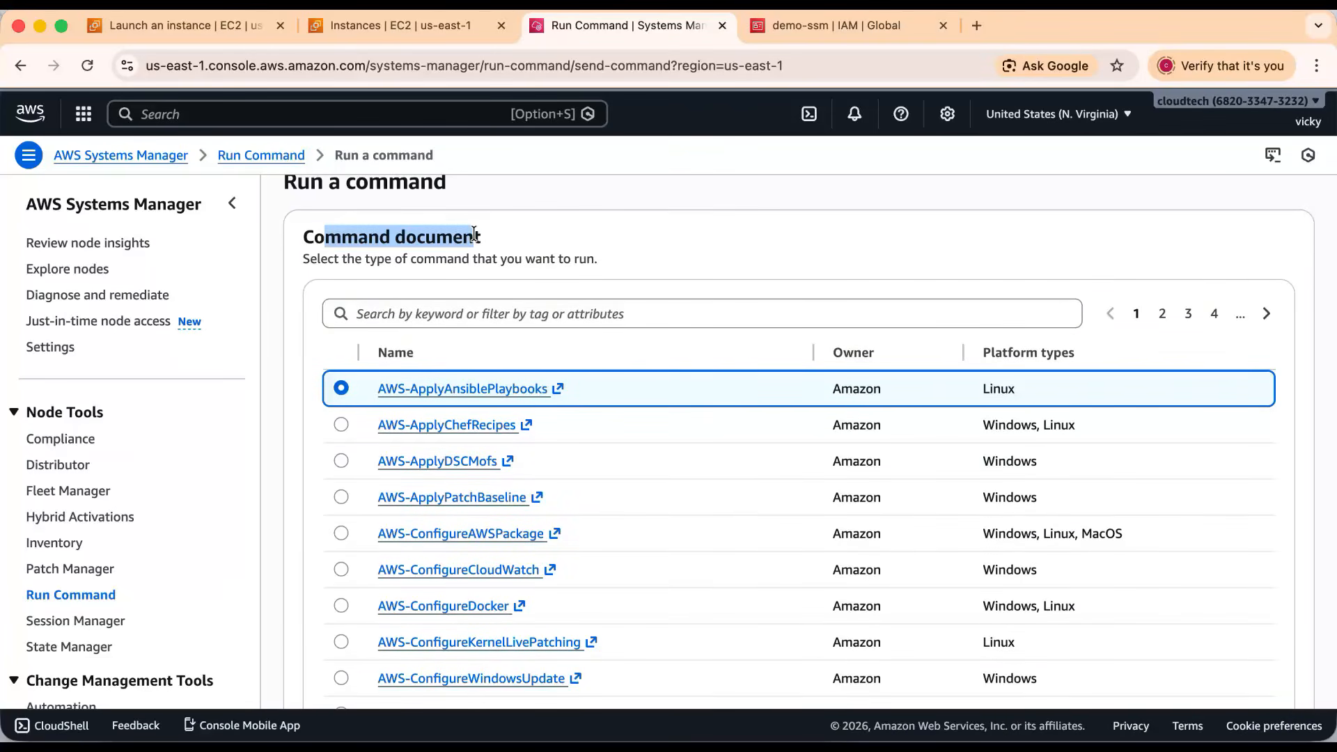
{"action": "scroll", "coordinate": [548, 485], "scroll_direction": "down", "scroll_amount": 2}
{"action": "scroll", "coordinate": [547, 485], "scroll_direction": "up", "scroll_amount": 2}
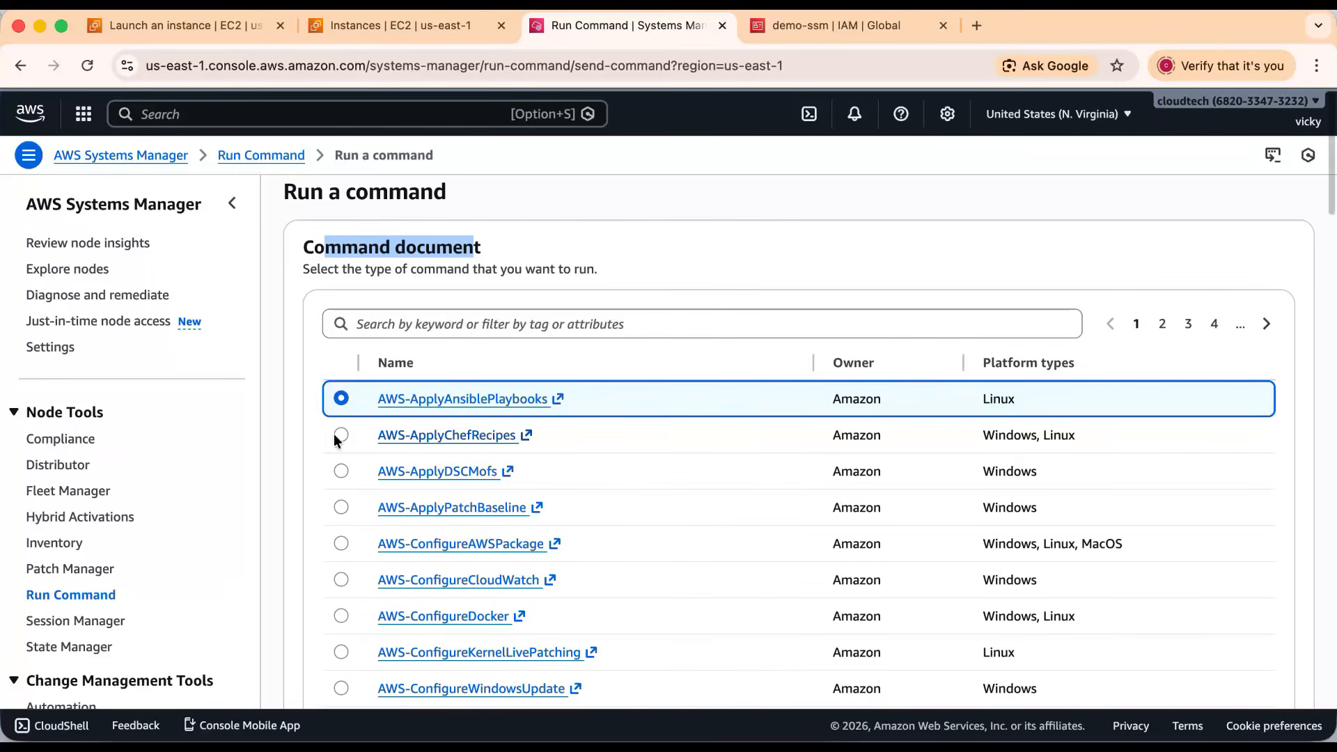
{"action": "scroll", "coordinate": [587, 418], "scroll_direction": "down", "scroll_amount": 3}
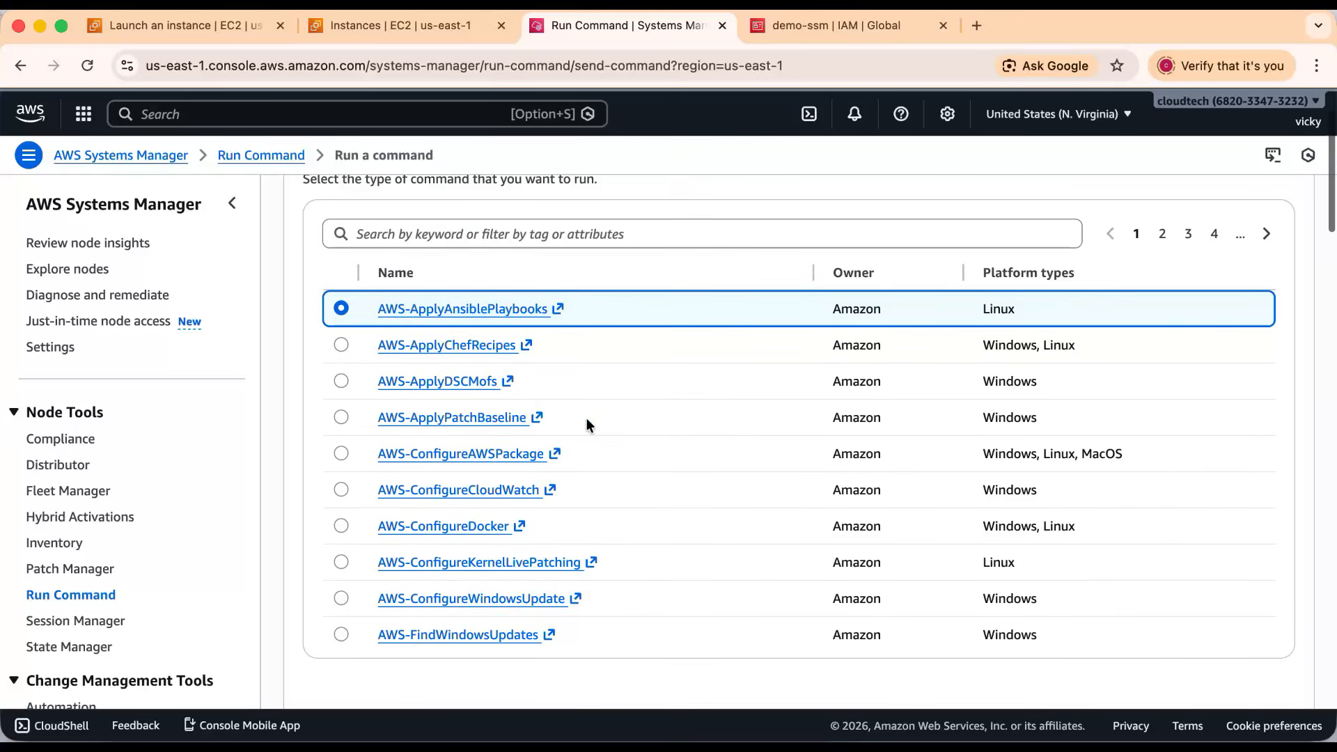
{"action": "scroll", "coordinate": [624, 478], "scroll_direction": "up", "scroll_amount": 3}
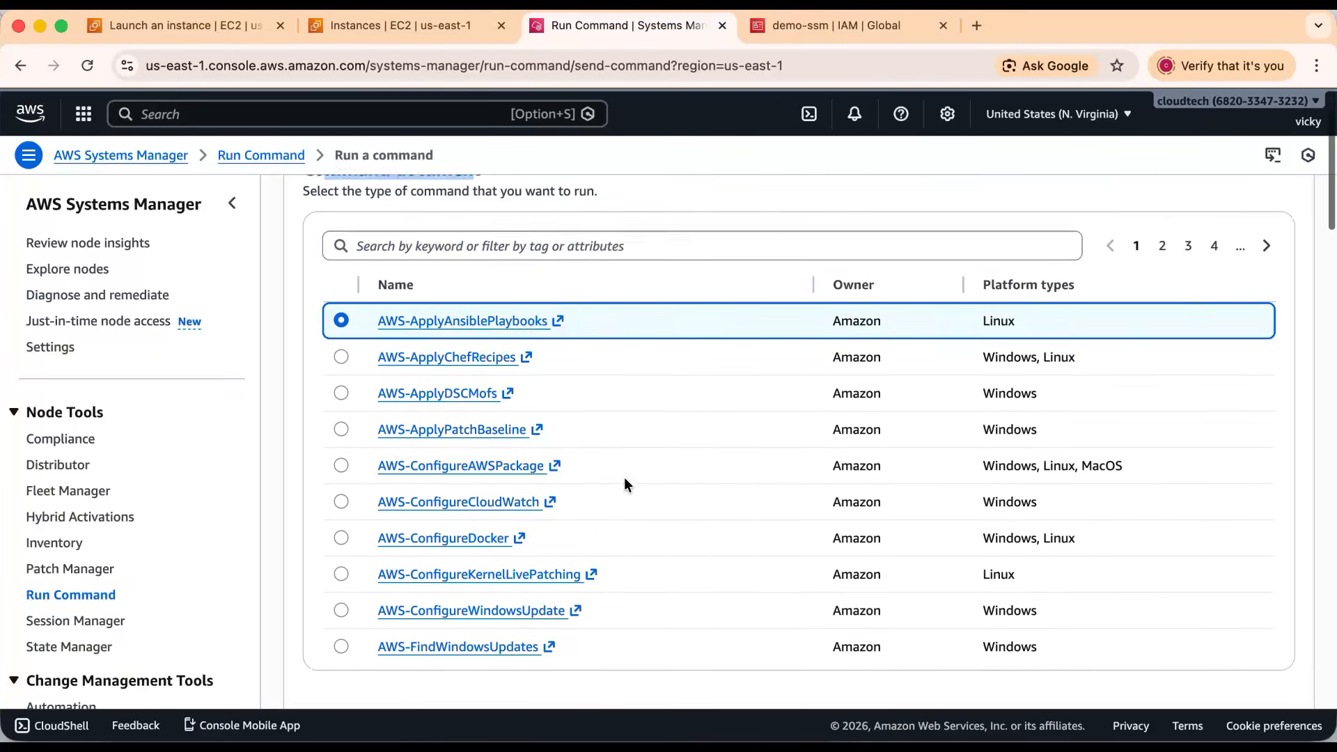
{"action": "scroll", "coordinate": [624, 478], "scroll_direction": "down", "scroll_amount": 2}
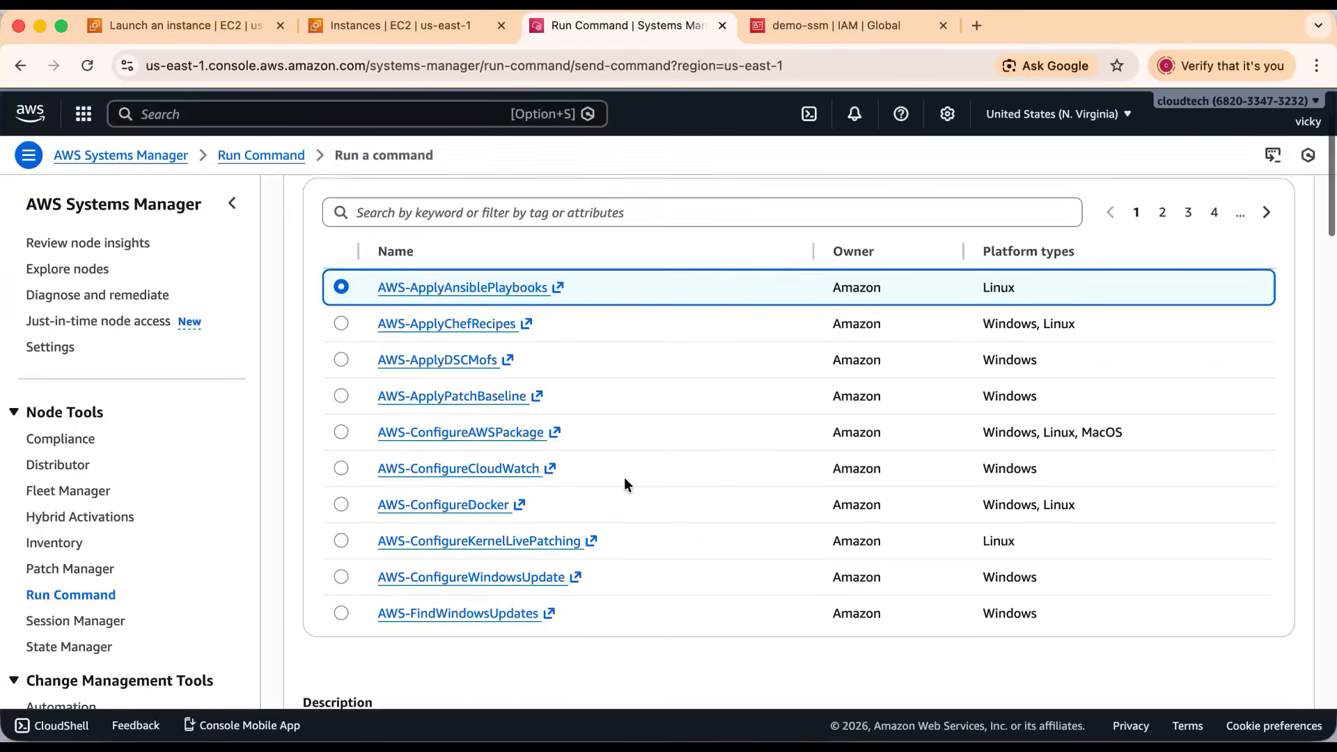
{"action": "left_click_drag", "start_coordinate": [375, 495], "coordinate": [514, 497]}
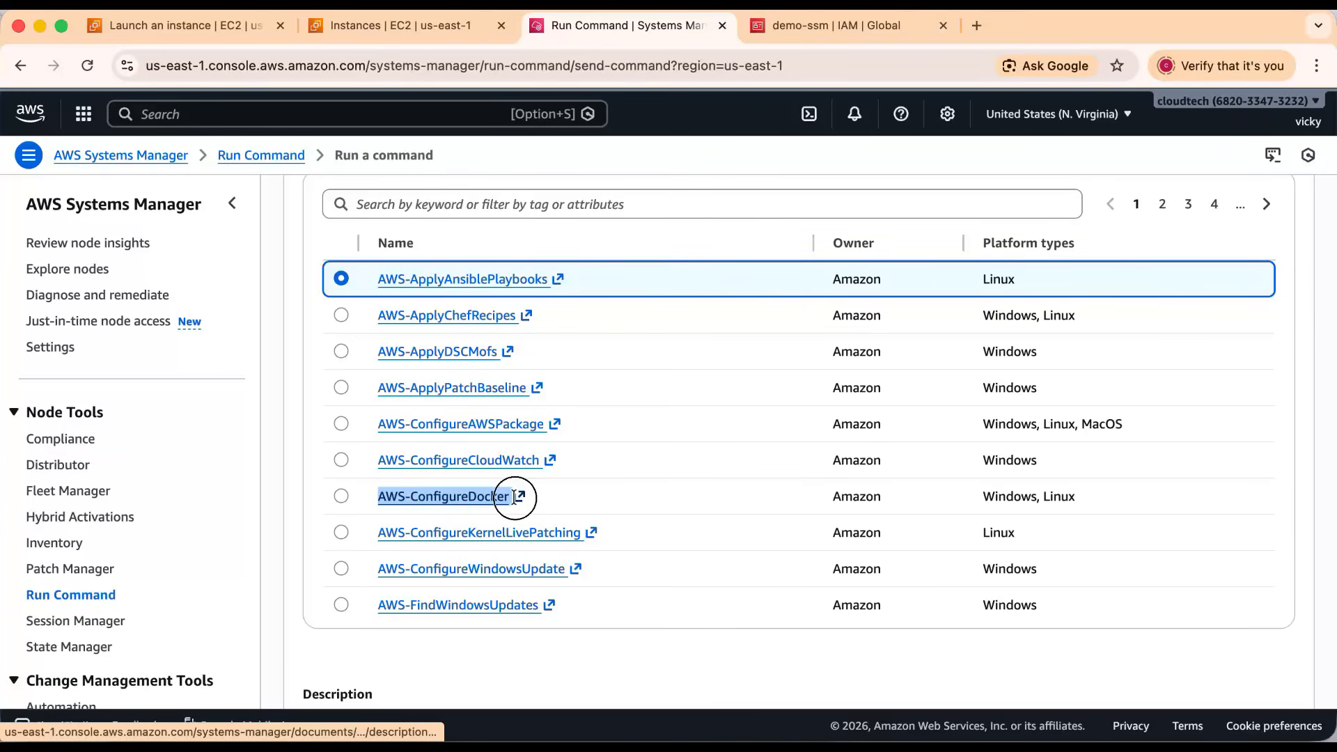
{"action": "left_click_drag", "start_coordinate": [1080, 496], "coordinate": [984, 494]}
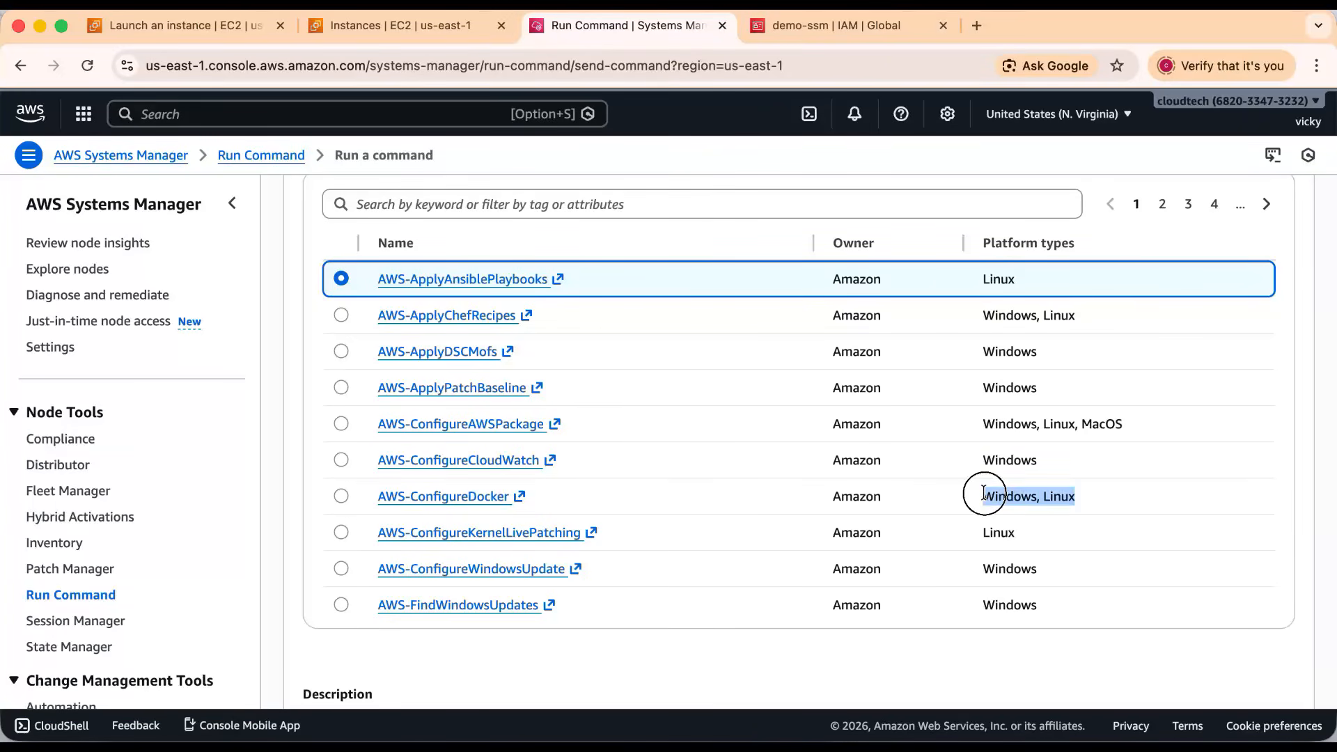
{"action": "left_click", "coordinate": [341, 496]}
- Keep the default document version 1 and set the command's action to Install
{"action": "scroll", "coordinate": [523, 498], "scroll_direction": "down", "scroll_amount": 3}
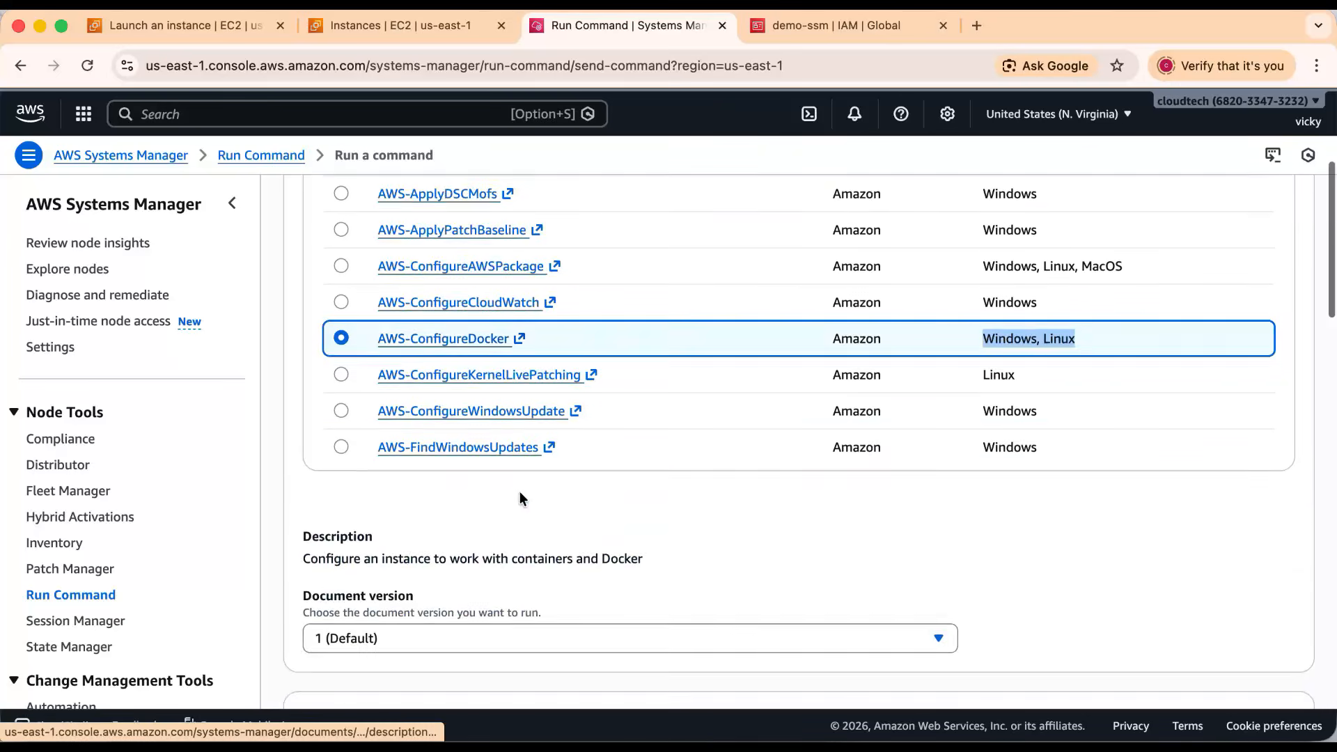
{"action": "scroll", "coordinate": [520, 491], "scroll_direction": "down", "scroll_amount": 6}
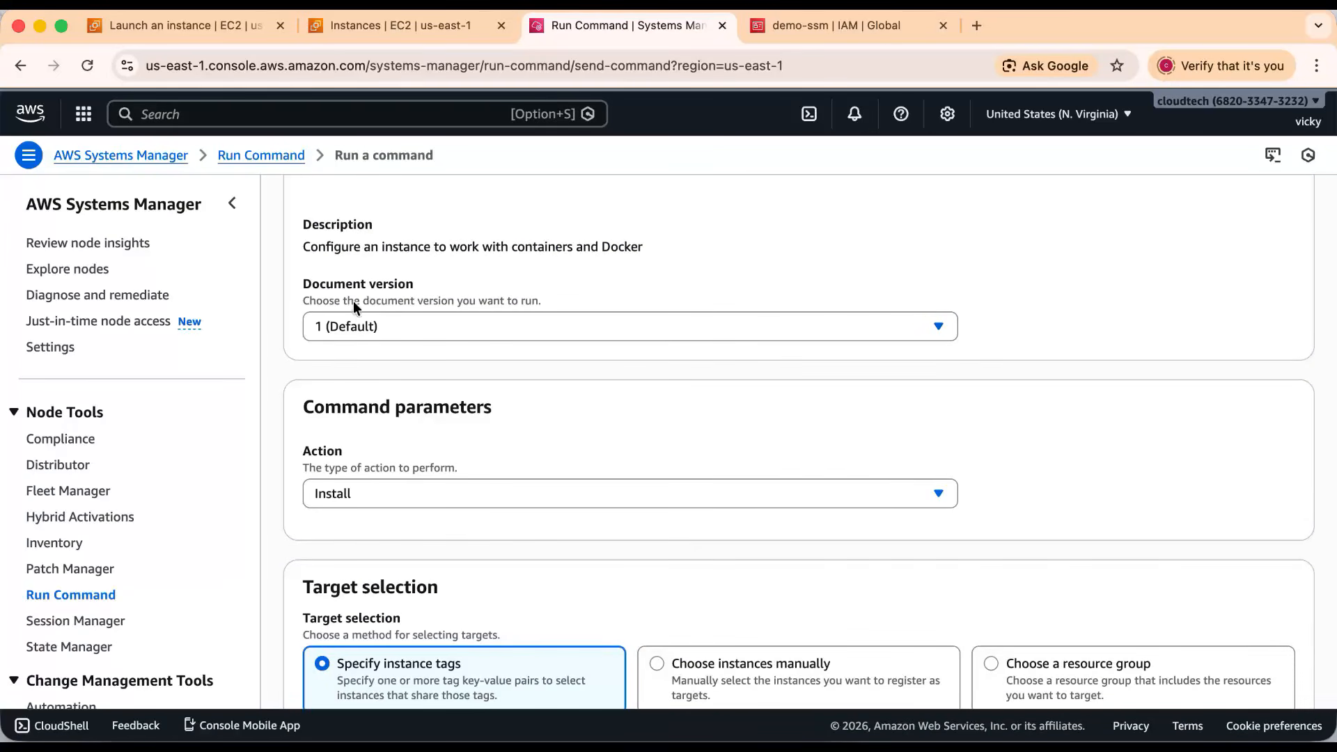
{"action": "scroll", "coordinate": [486, 412], "scroll_direction": "down", "scroll_amount": 2}
{"action": "left_click", "coordinate": [443, 398]}
{"action": "left_click", "coordinate": [442, 399]}
{"action": "left_click", "coordinate": [457, 406]}
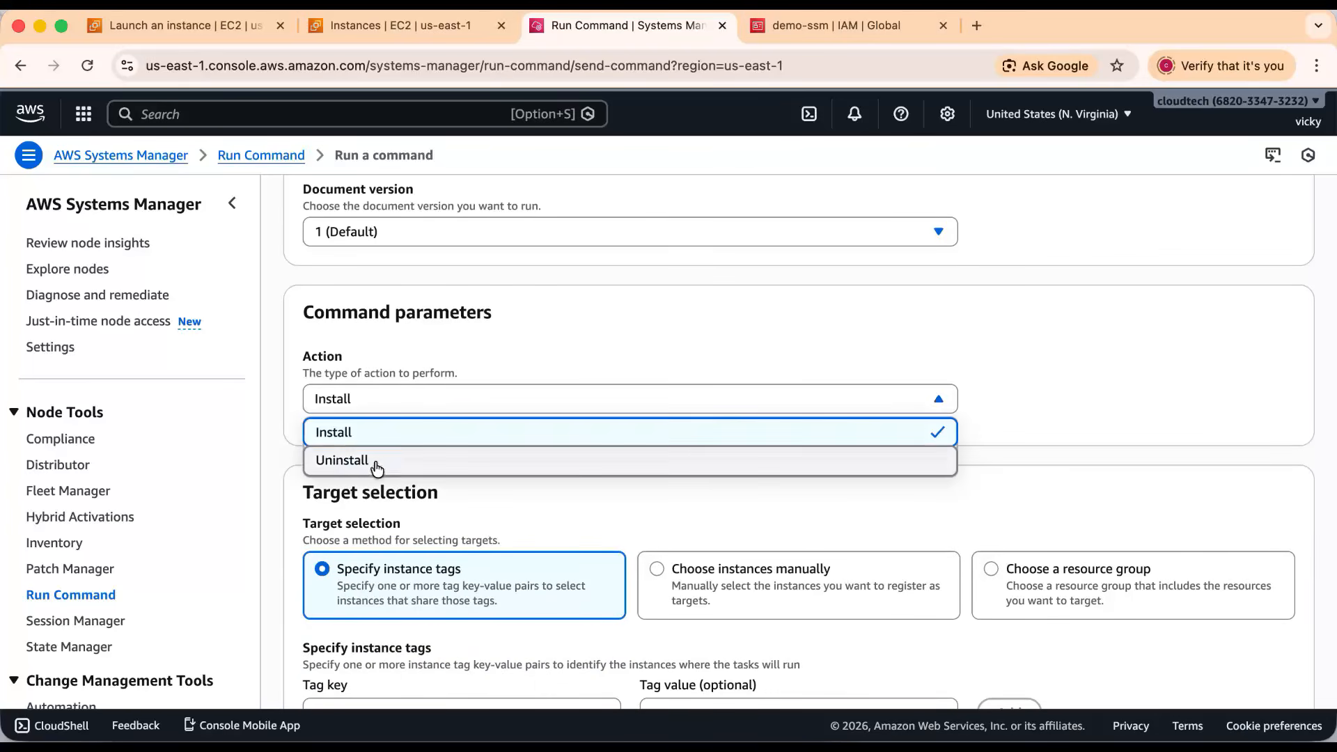
{"action": "left_click", "coordinate": [390, 433]}
- Choose the target instances manually and select the demo-ssm instance for the command
{"action": "scroll", "coordinate": [550, 433], "scroll_direction": "down", "scroll_amount": 2}
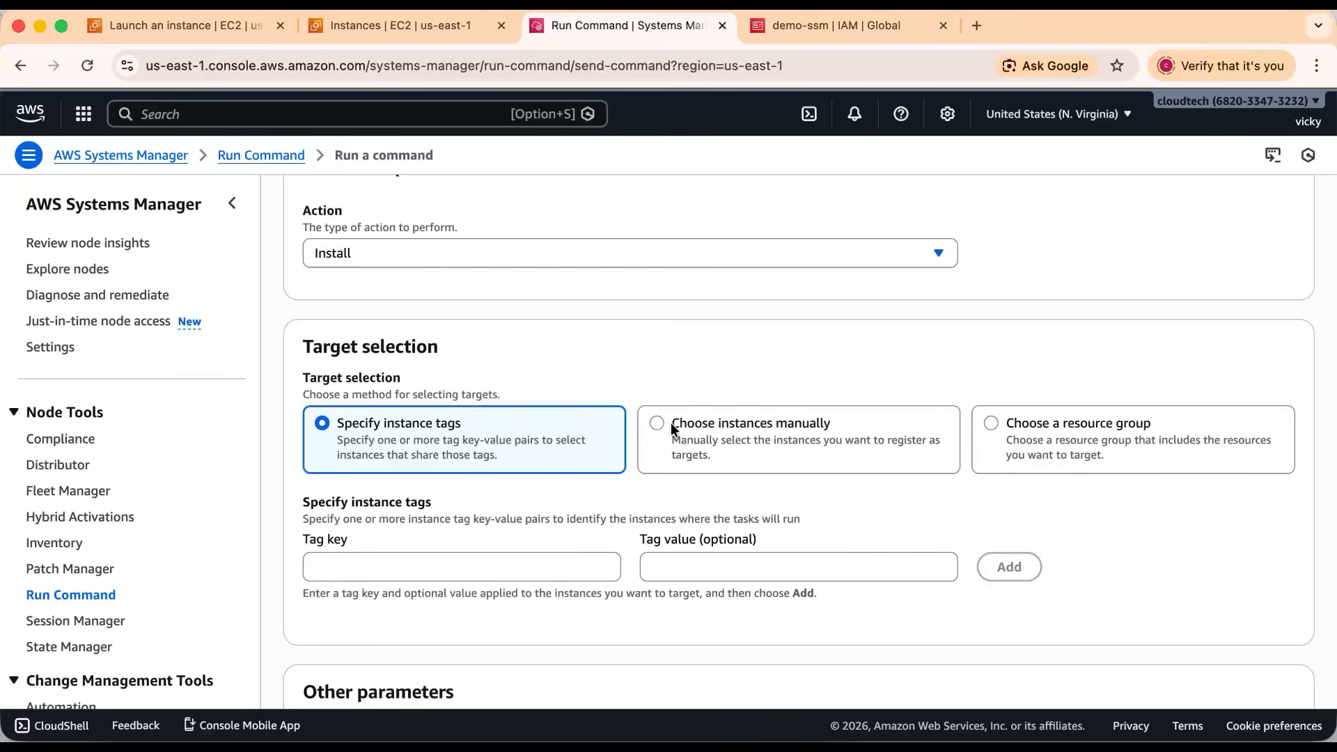
{"action": "left_click", "coordinate": [700, 425]}
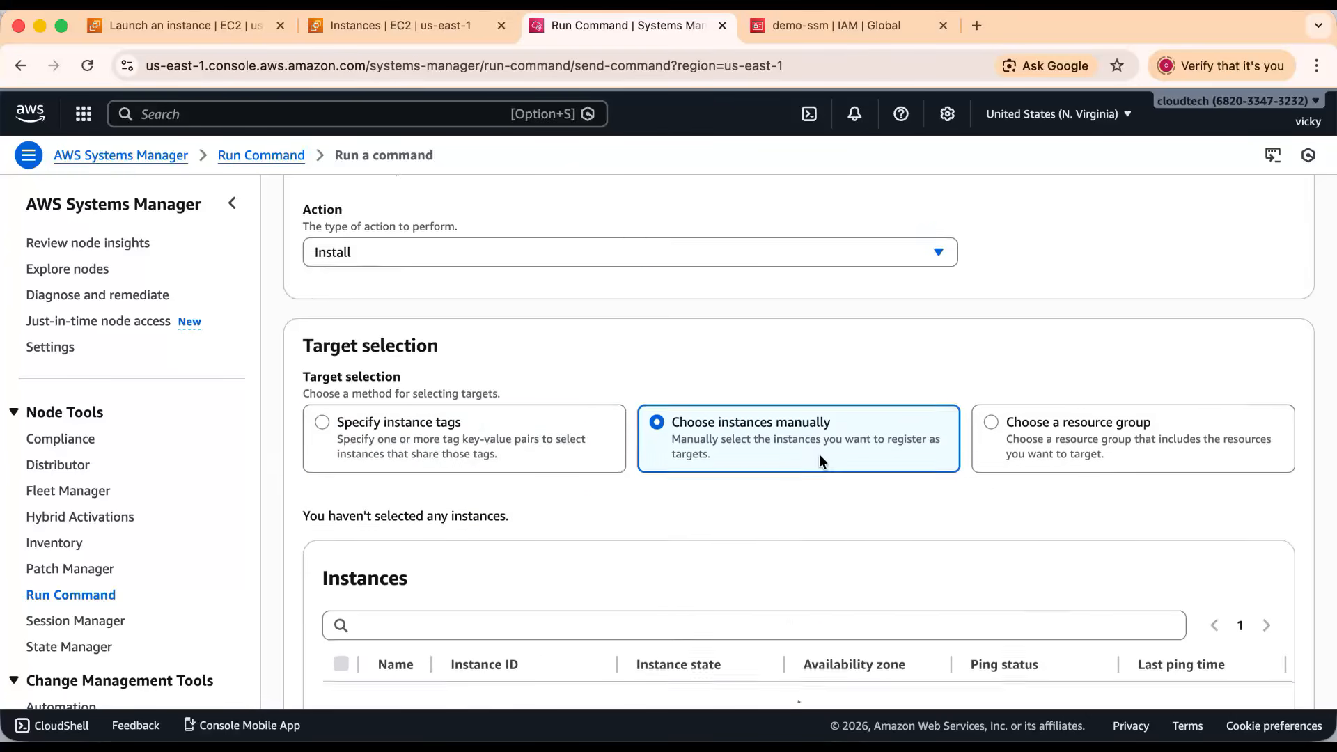
{"action": "scroll", "coordinate": [819, 454], "scroll_direction": "down", "scroll_amount": 3}
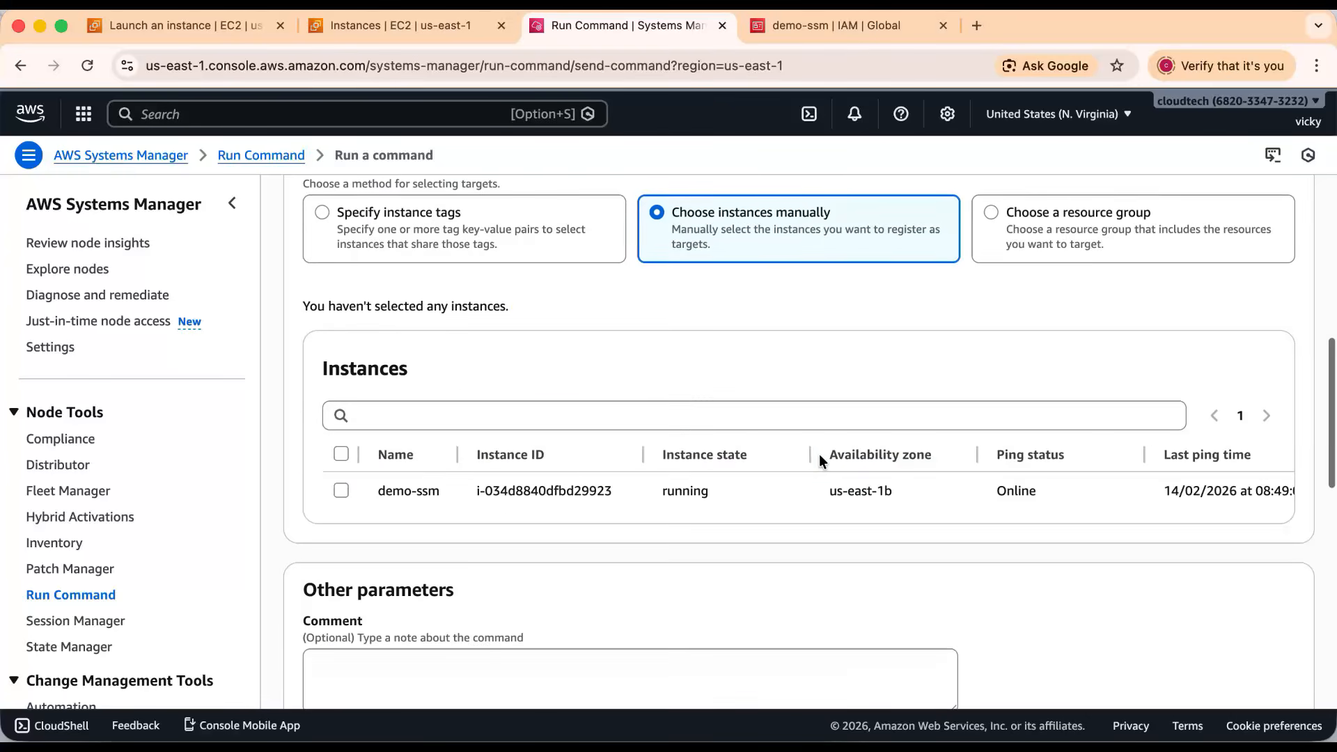
{"action": "left_click", "coordinate": [340, 491]}
{"action": "left_click_drag", "start_coordinate": [379, 510], "coordinate": [460, 515]}
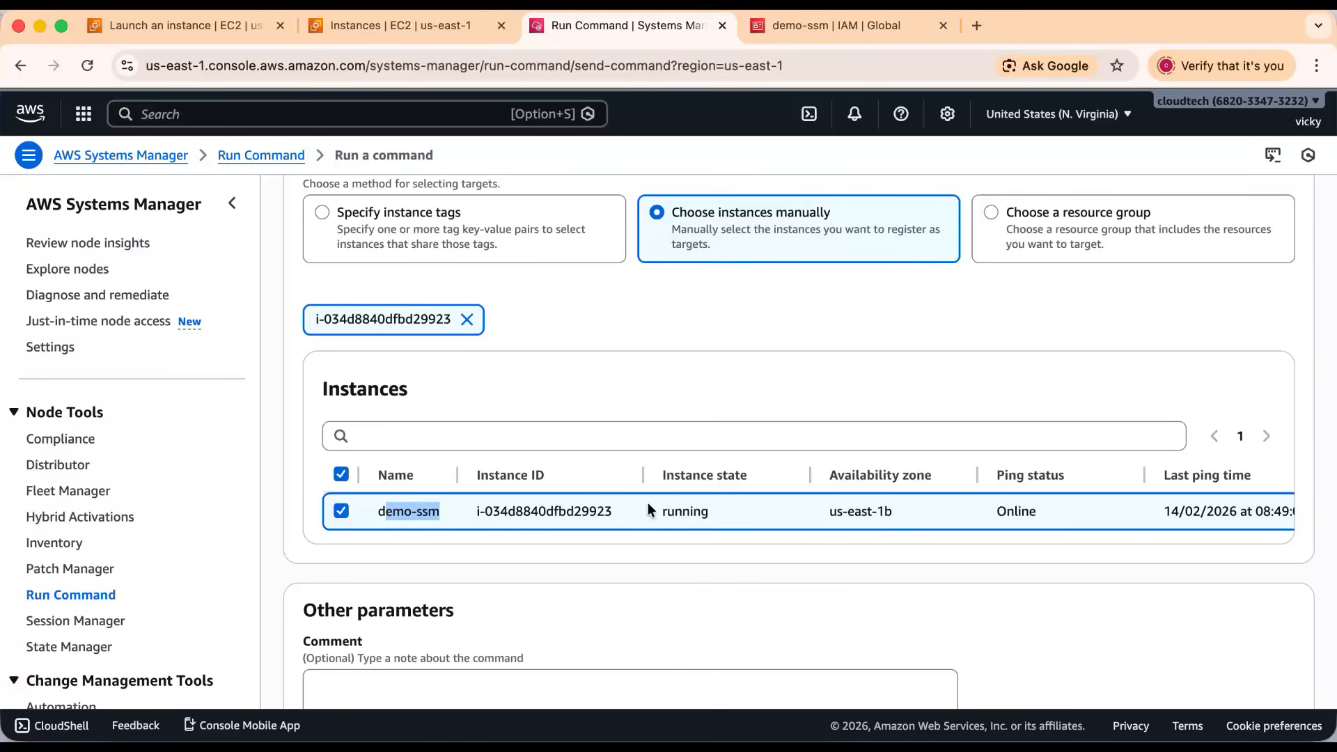
- Disable writing the command output to an S3 bucket, keep the remaining defaults, and run the command
{"action": "scroll", "coordinate": [648, 503], "scroll_direction": "down", "scroll_amount": 5}
{"action": "left_click", "coordinate": [374, 361]}
{"action": "scroll", "coordinate": [670, 390], "scroll_direction": "down", "scroll_amount": 2}
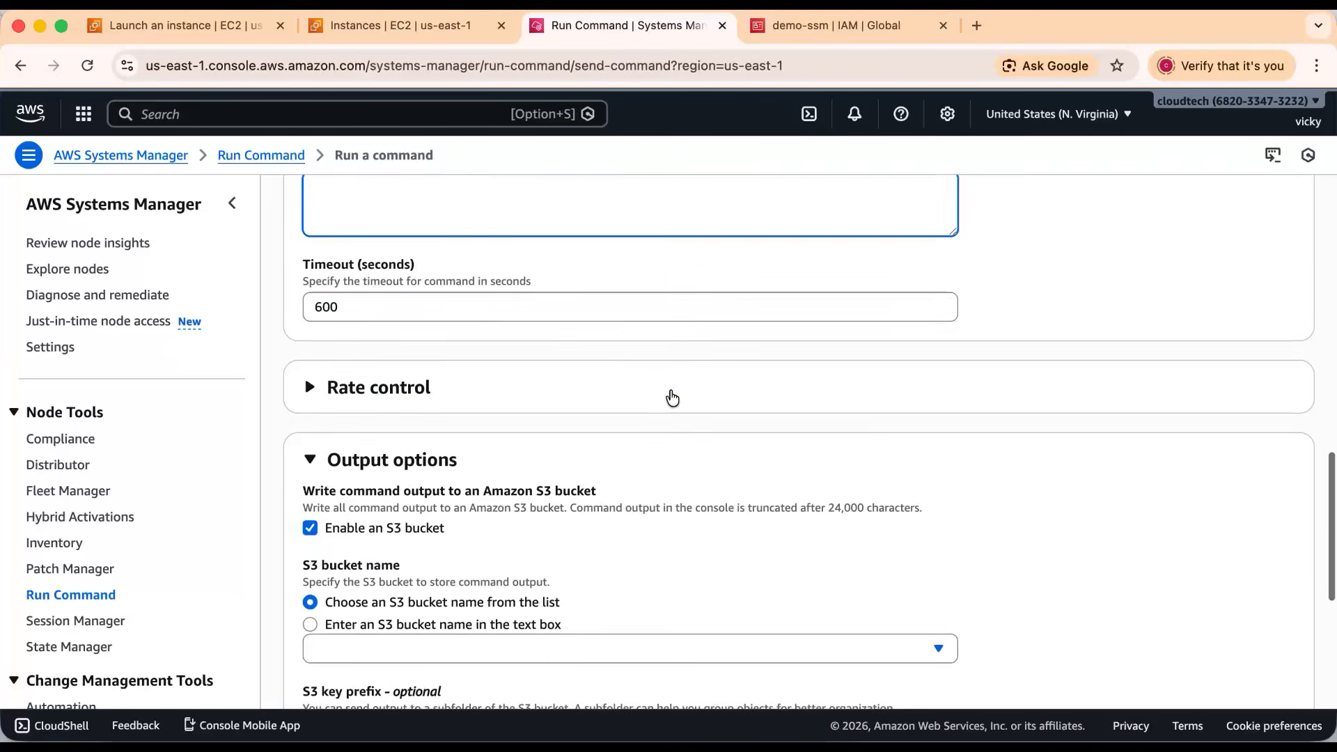
{"action": "scroll", "coordinate": [620, 442], "scroll_direction": "down", "scroll_amount": 3}
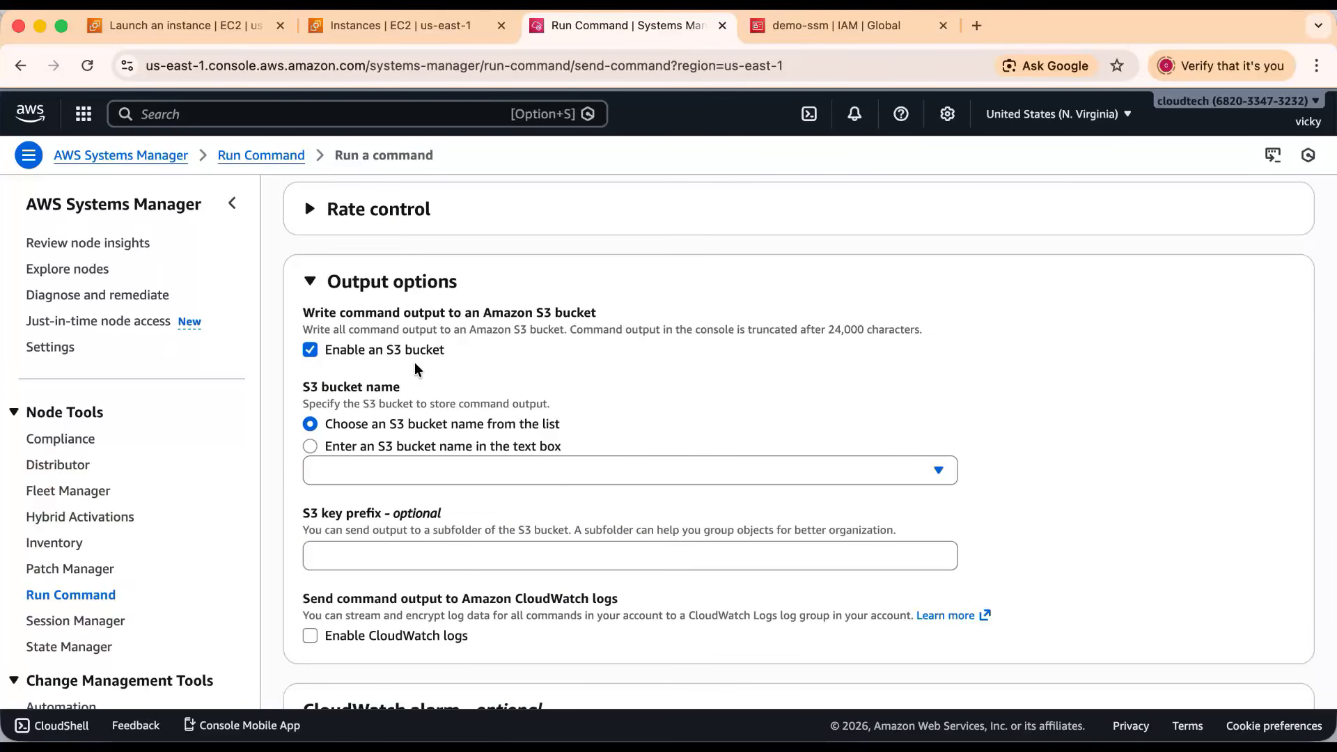
{"action": "left_click", "coordinate": [310, 355]}
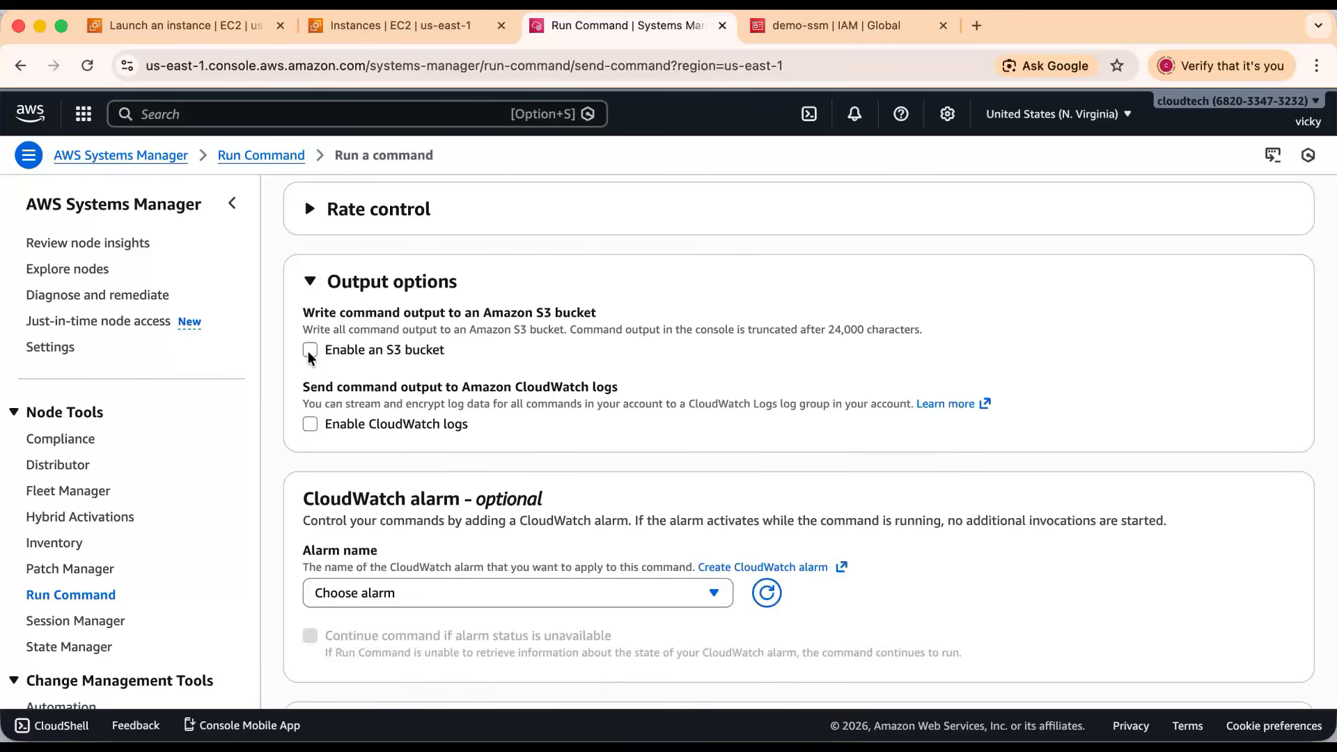
{"action": "scroll", "coordinate": [492, 411], "scroll_direction": "down", "scroll_amount": 3}
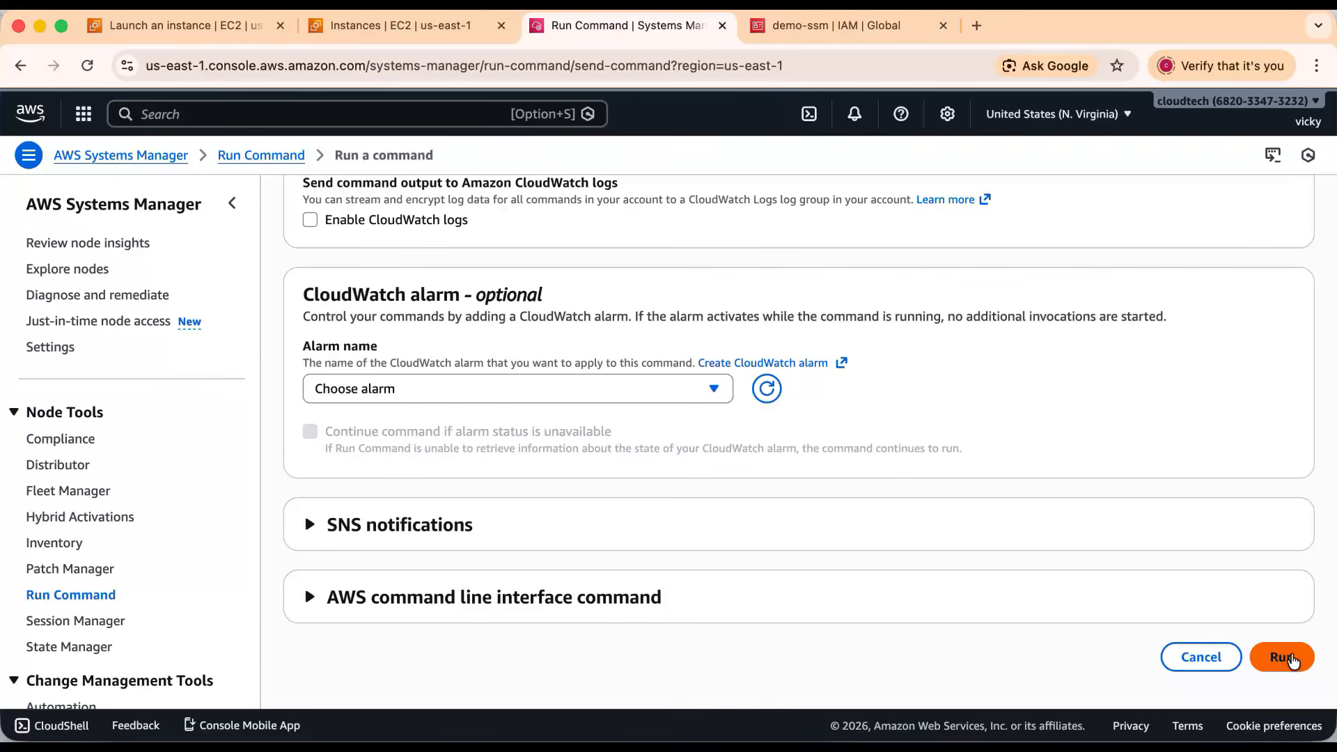
{"action": "left_click", "coordinate": [1292, 661]}
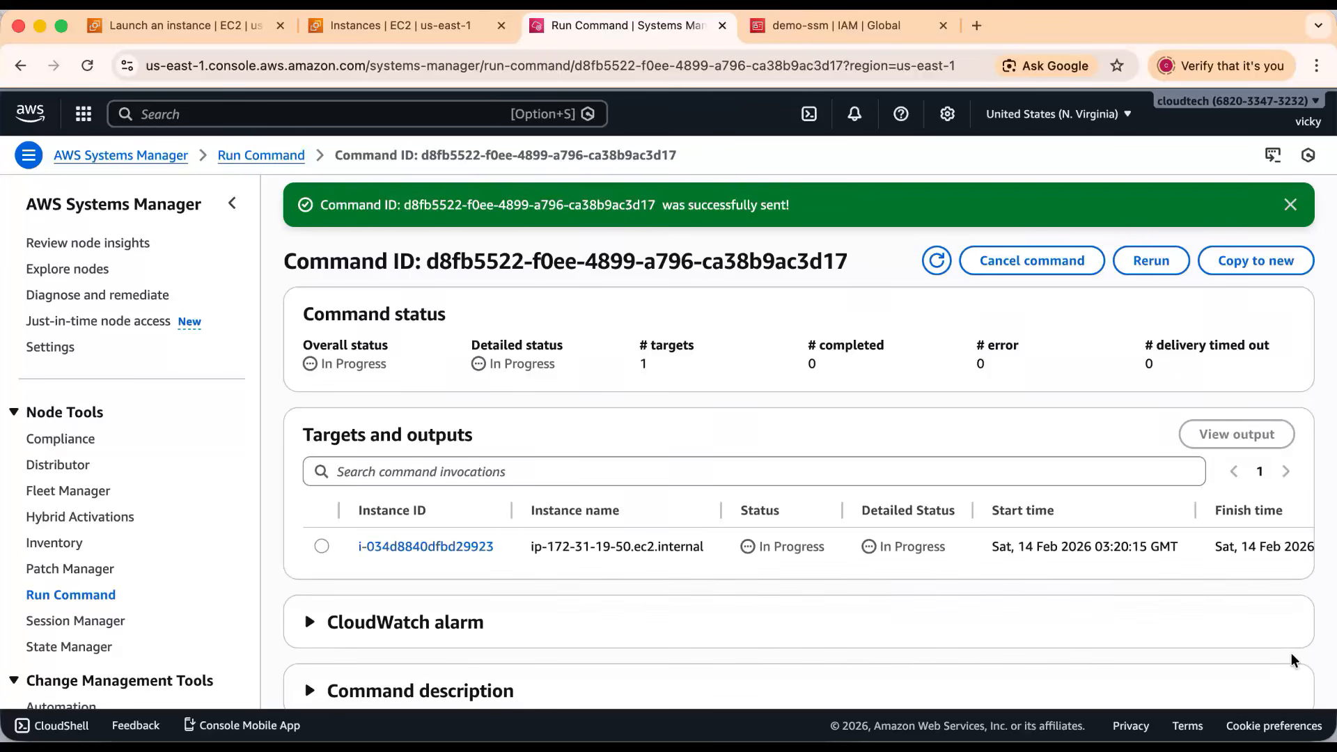
- Refresh the status of the sent command and open its output for the target instance
{"action": "left_click", "coordinate": [937, 261]}
{"action": "left_click", "coordinate": [940, 271]}
{"action": "left_click", "coordinate": [937, 262]}
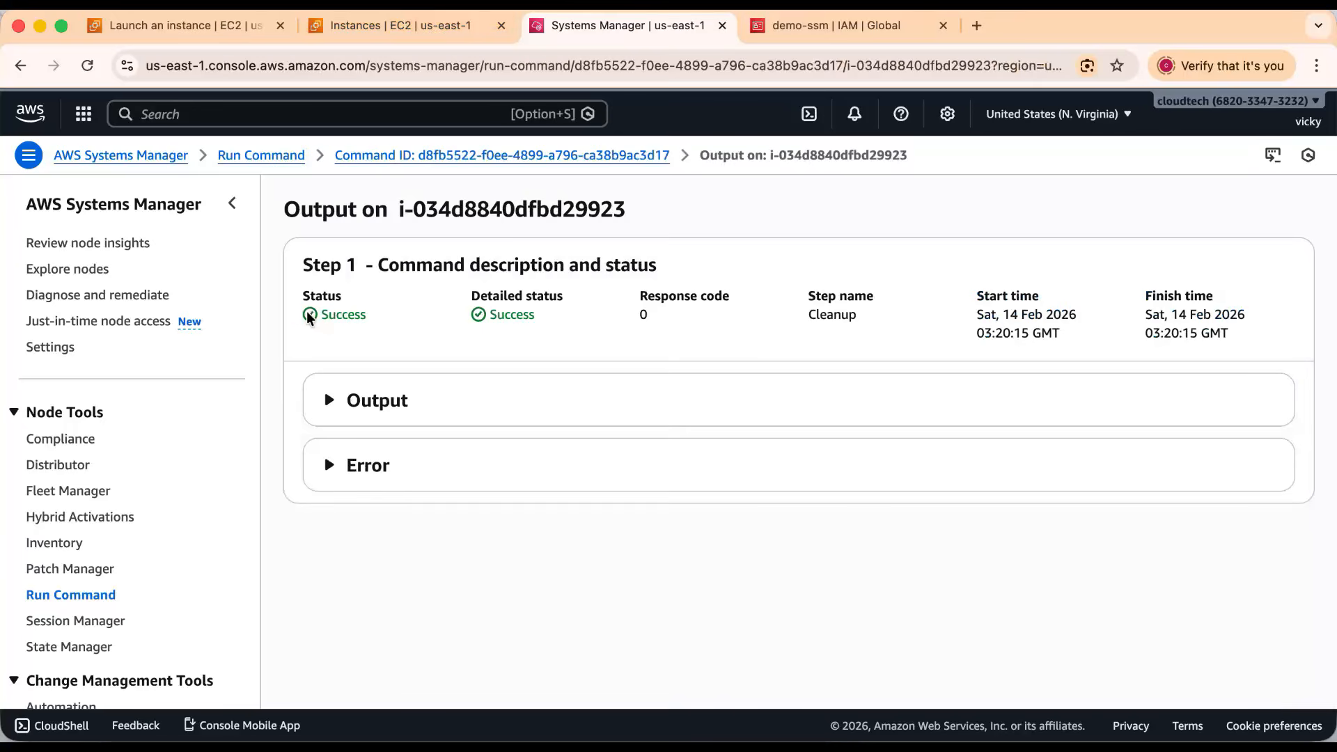
- Check the status of Step 1 and expand its Output and Error details
{"action": "left_click_drag", "start_coordinate": [546, 307], "coordinate": [326, 314]}
{"action": "left_click", "coordinate": [326, 401]}
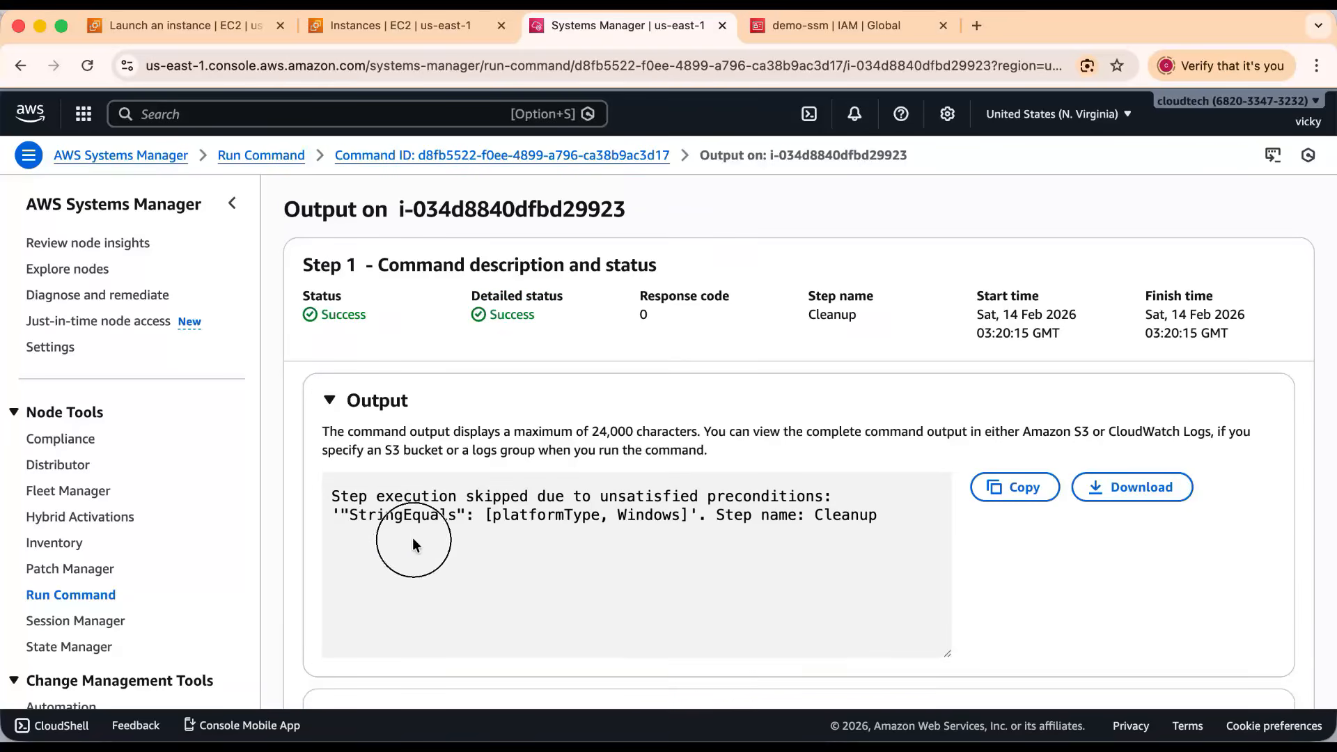
{"action": "left_click_drag", "start_coordinate": [414, 543], "coordinate": [324, 476]}
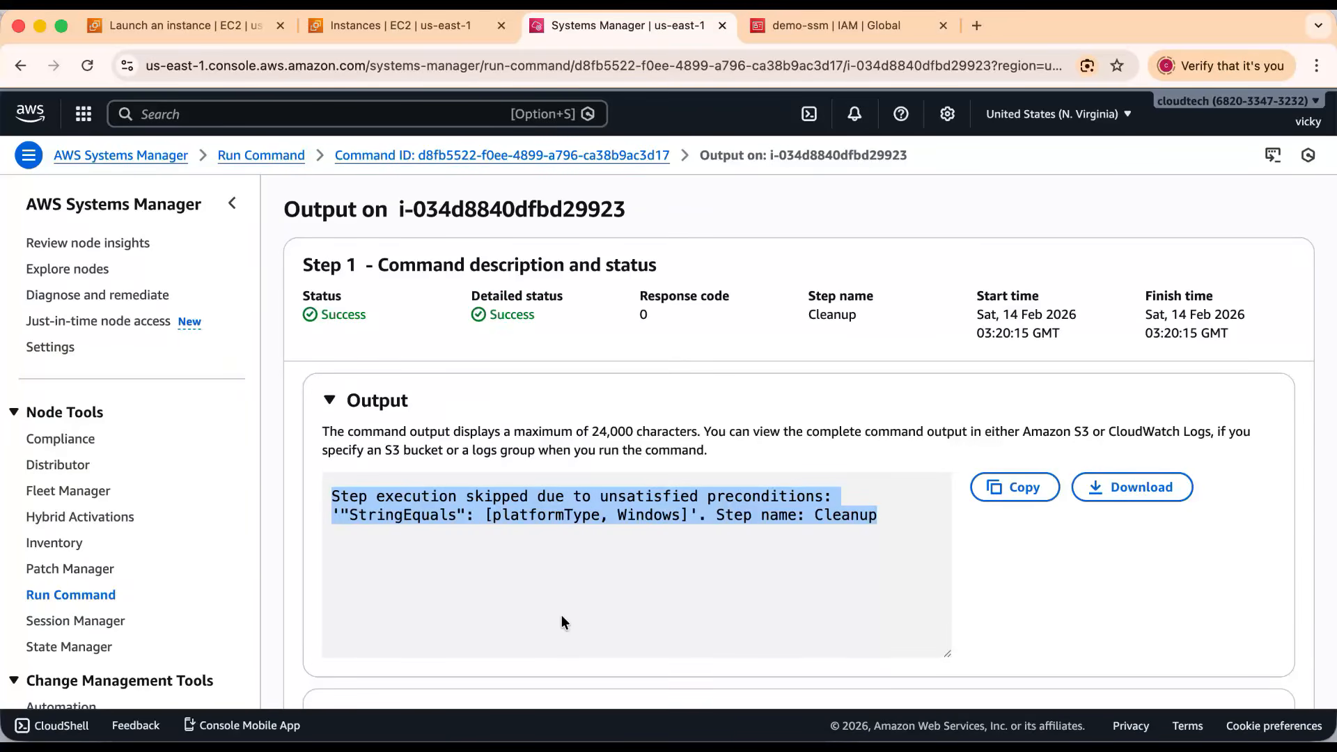
{"action": "scroll", "coordinate": [561, 615], "scroll_direction": "down", "scroll_amount": 2}
{"action": "left_click", "coordinate": [338, 635]}
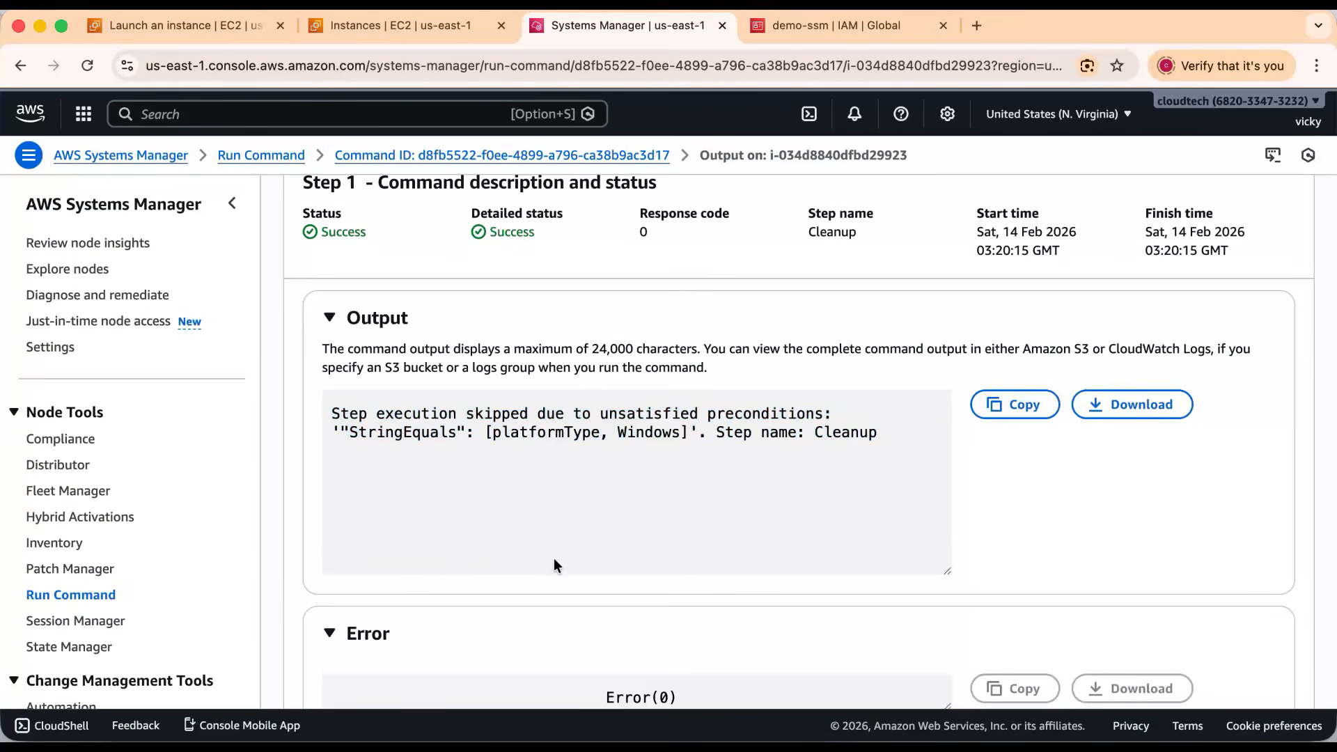
{"action": "scroll", "coordinate": [554, 558], "scroll_direction": "down", "scroll_amount": 2}
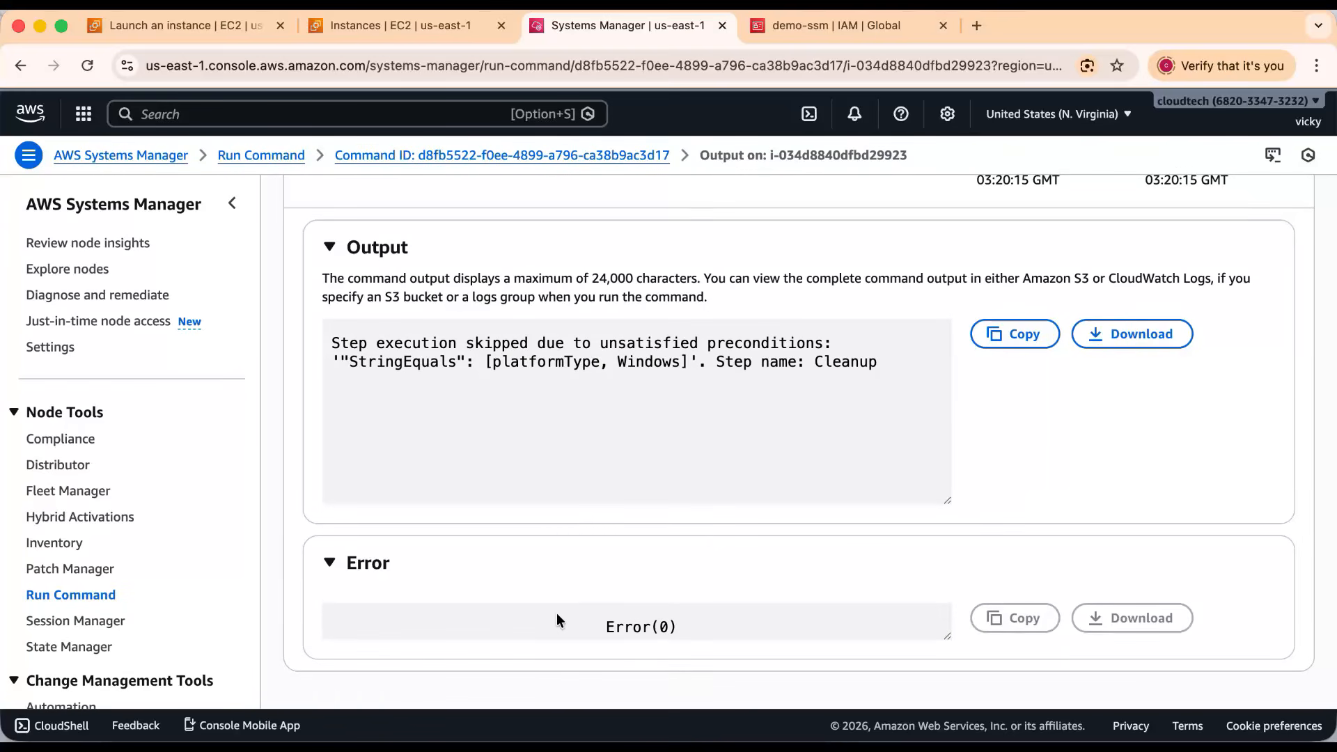
- Read the Step 1 output message closely, focusing on the precondition and platform type it mentions
{"action": "left_click_drag", "start_coordinate": [520, 343], "coordinate": [340, 343]}
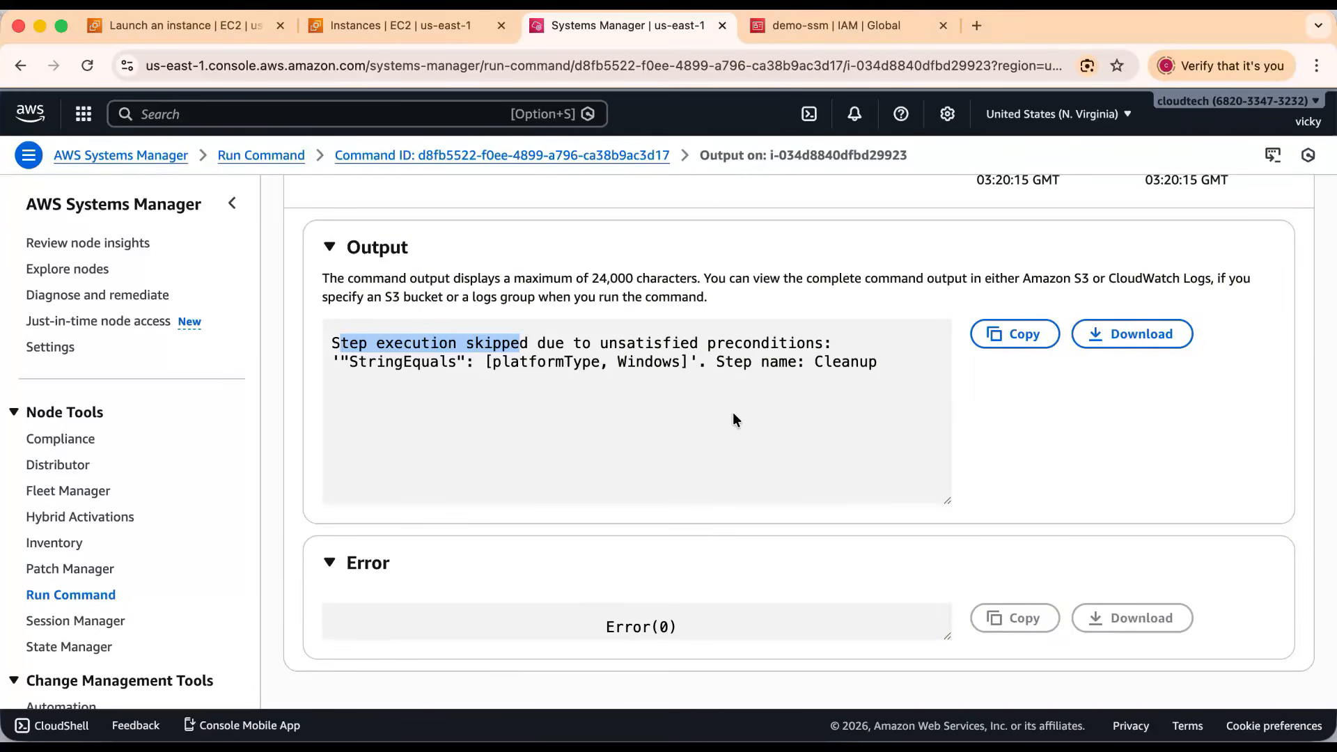
{"action": "left_click", "coordinate": [432, 336]}
{"action": "double_click", "coordinate": [496, 343]}
{"action": "left_click_drag", "start_coordinate": [511, 361], "coordinate": [666, 365]}
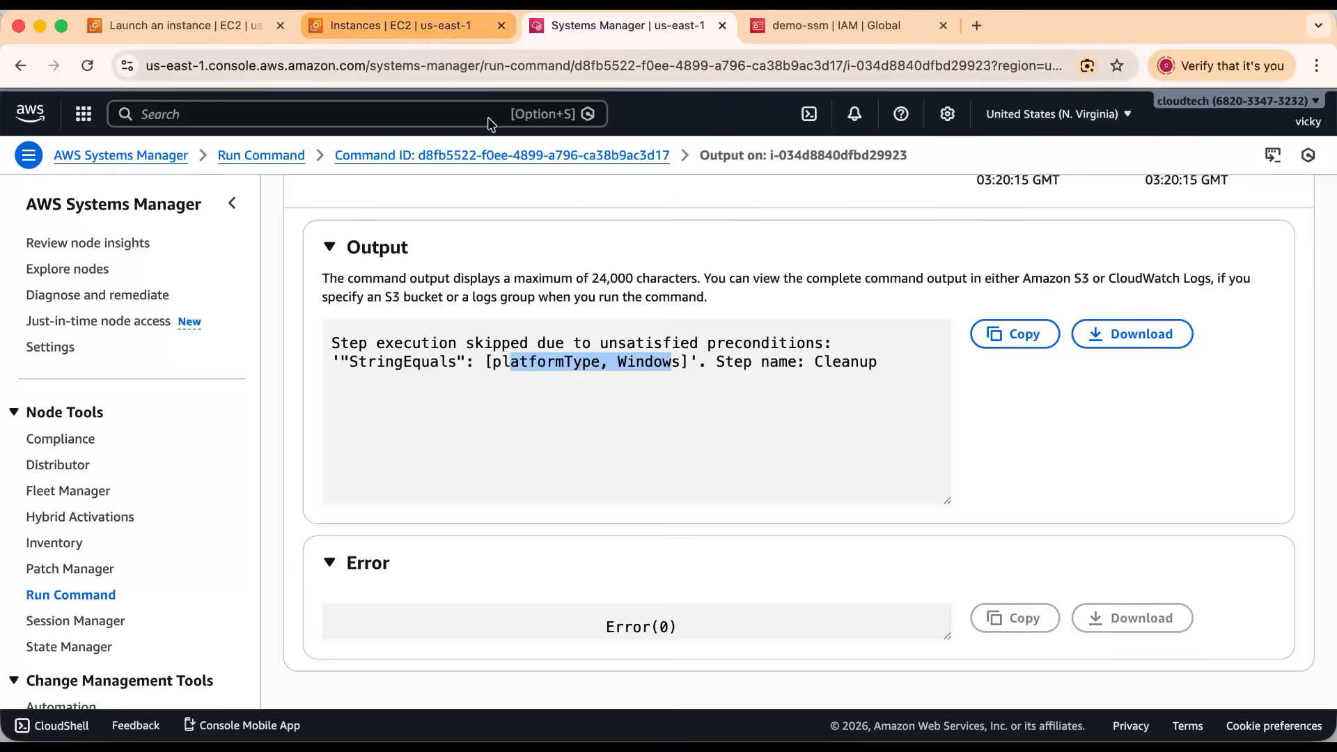
{"action": "left_click", "coordinate": [693, 376]}
{"action": "left_click_drag", "start_coordinate": [800, 379], "coordinate": [334, 343]}
{"action": "left_click", "coordinate": [427, 393]}
{"action": "left_click_drag", "start_coordinate": [428, 393], "coordinate": [332, 342]}
{"action": "left_click_drag", "start_coordinate": [537, 362], "coordinate": [680, 362]}
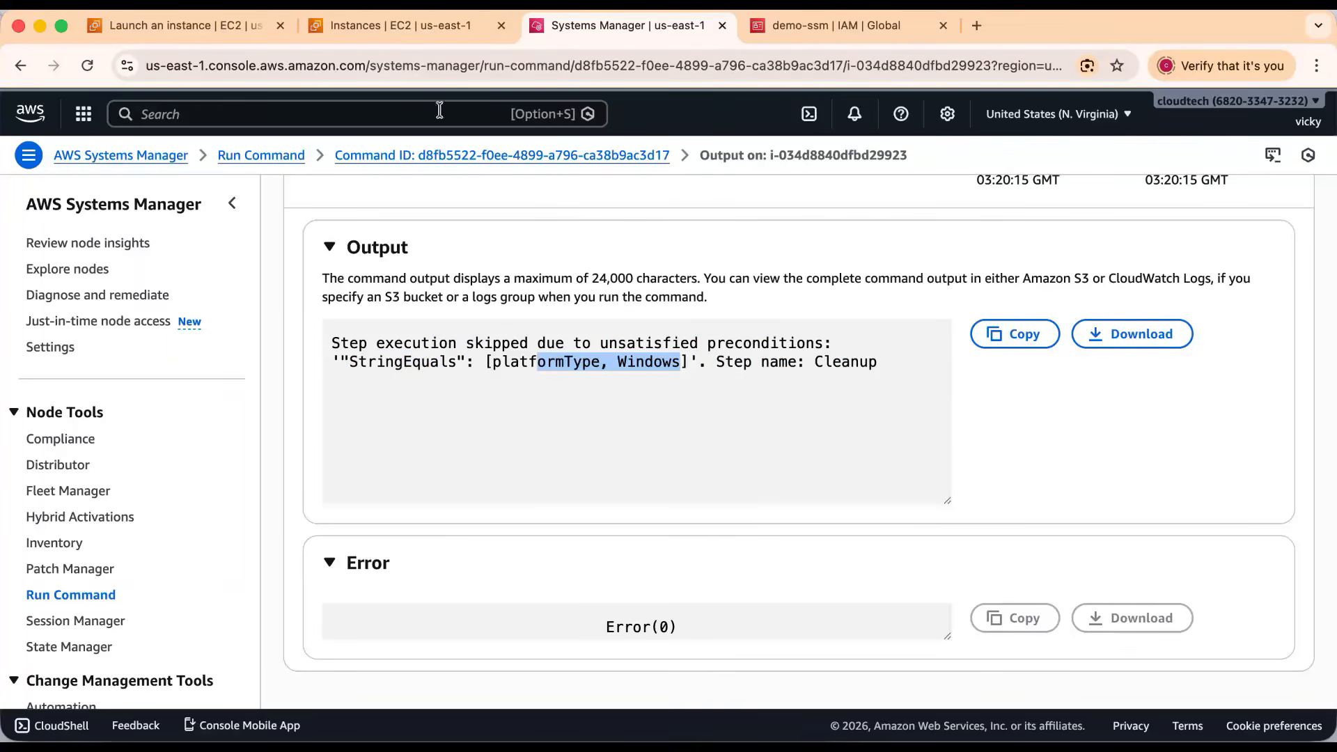
- Switch to the EC2 instances tab and connect to demo-ssm through SSM Session Manager
{"action": "left_click", "coordinate": [377, 28]}
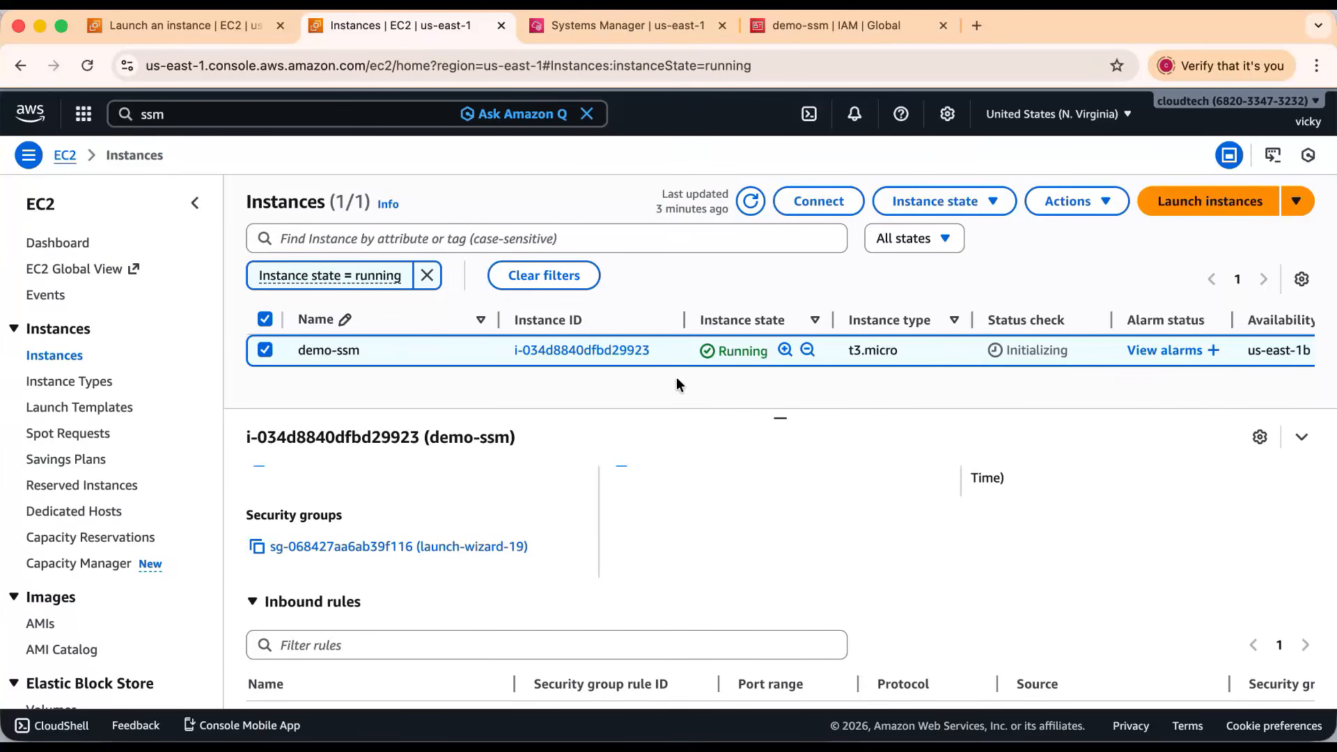
{"action": "left_click", "coordinate": [816, 202]}
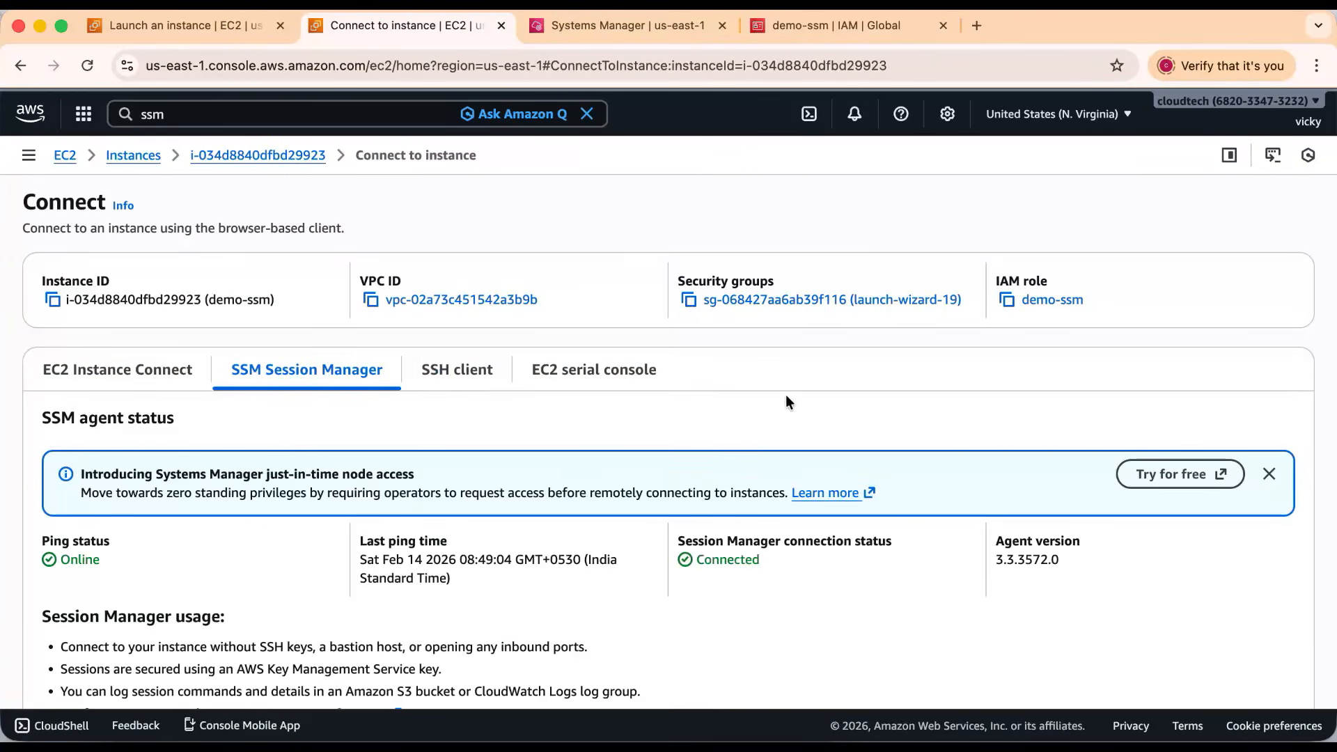
{"action": "scroll", "coordinate": [834, 395], "scroll_direction": "down", "scroll_amount": 2}
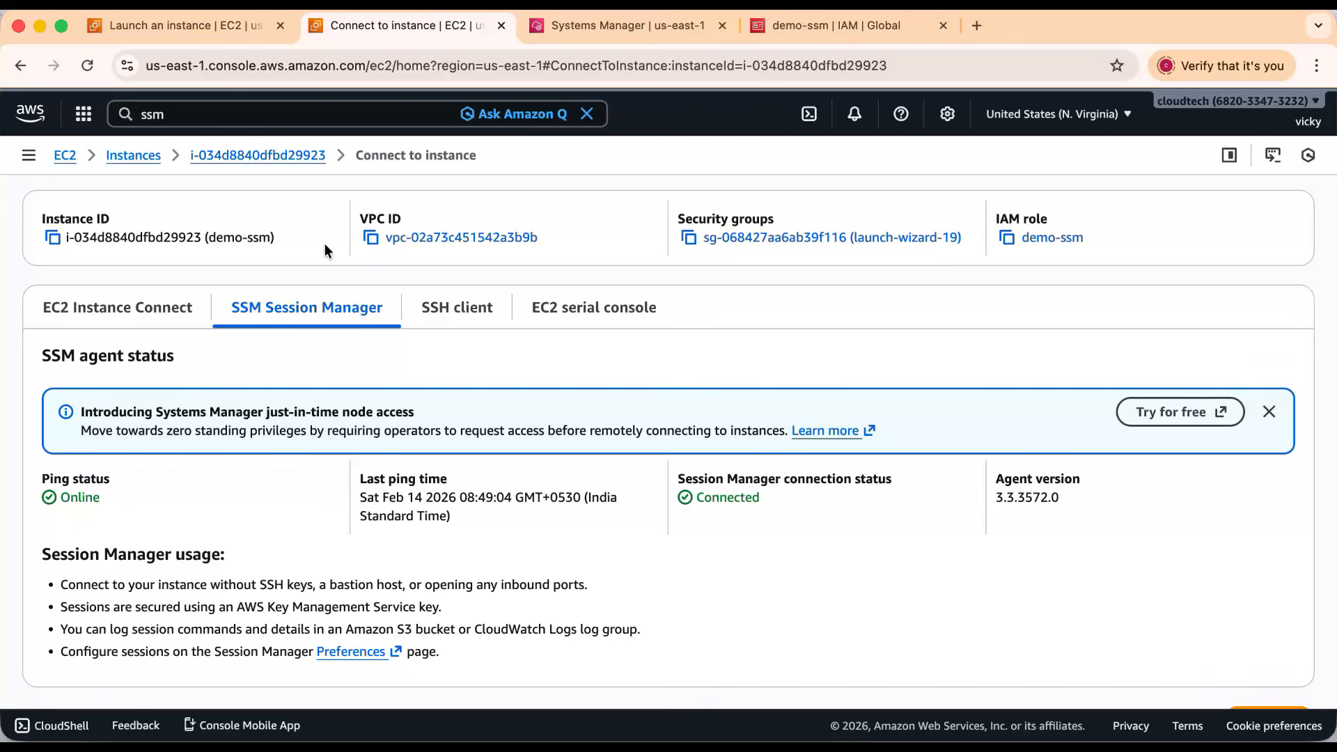
{"action": "scroll", "coordinate": [440, 377], "scroll_direction": "down", "scroll_amount": 2}
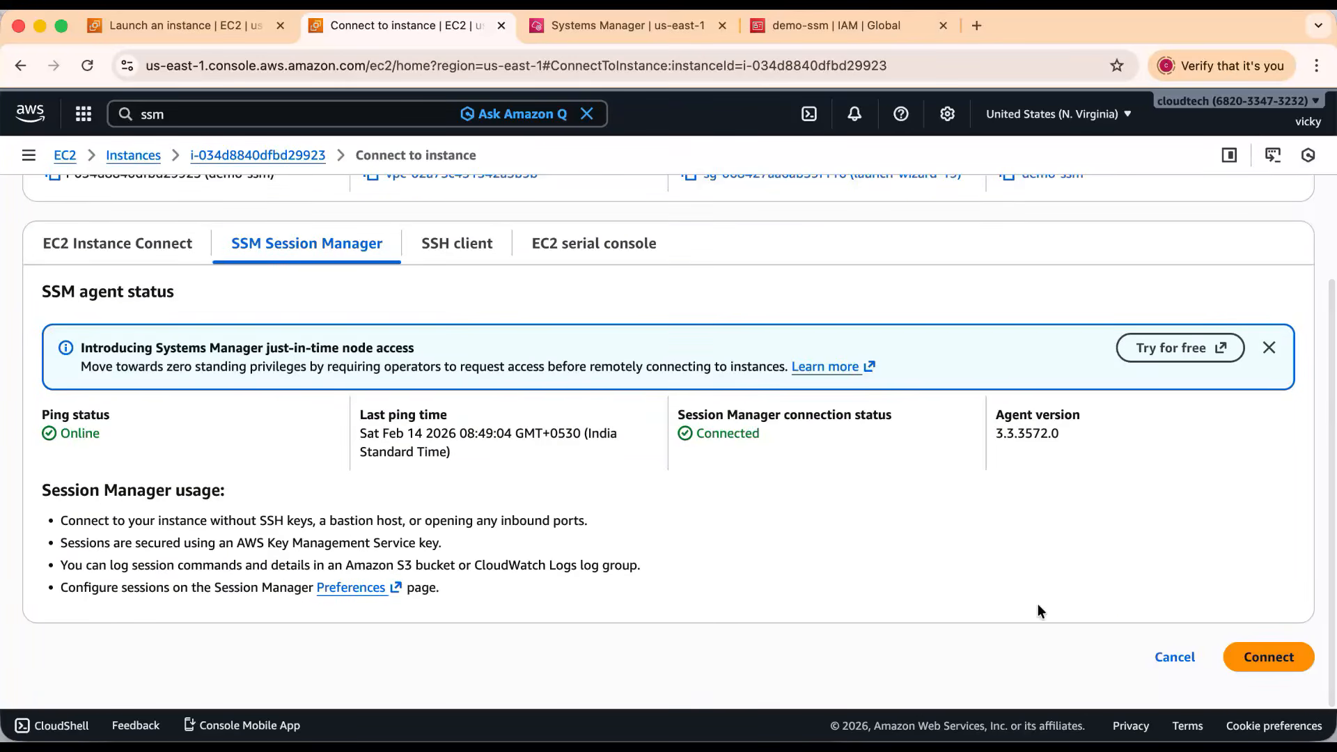
{"action": "left_click", "coordinate": [1300, 657]}
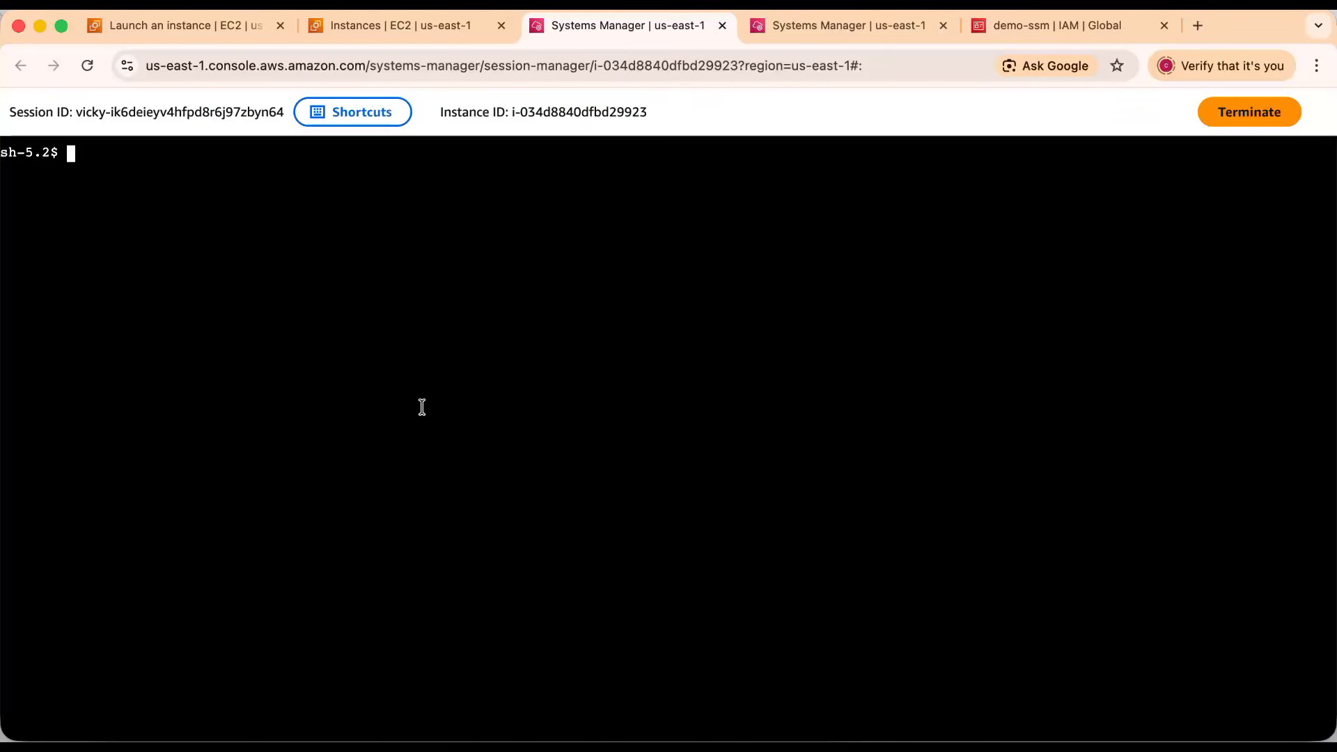
- Run the docker command in the session terminal to check whether Docker is installed
{"action": "key", "text": "Return"}
{"action": "key", "text": "Return"}
{"action": "key", "text": "Return"}
{"action": "type", "text": "docker"}
{"action": "key", "text": "Return"}
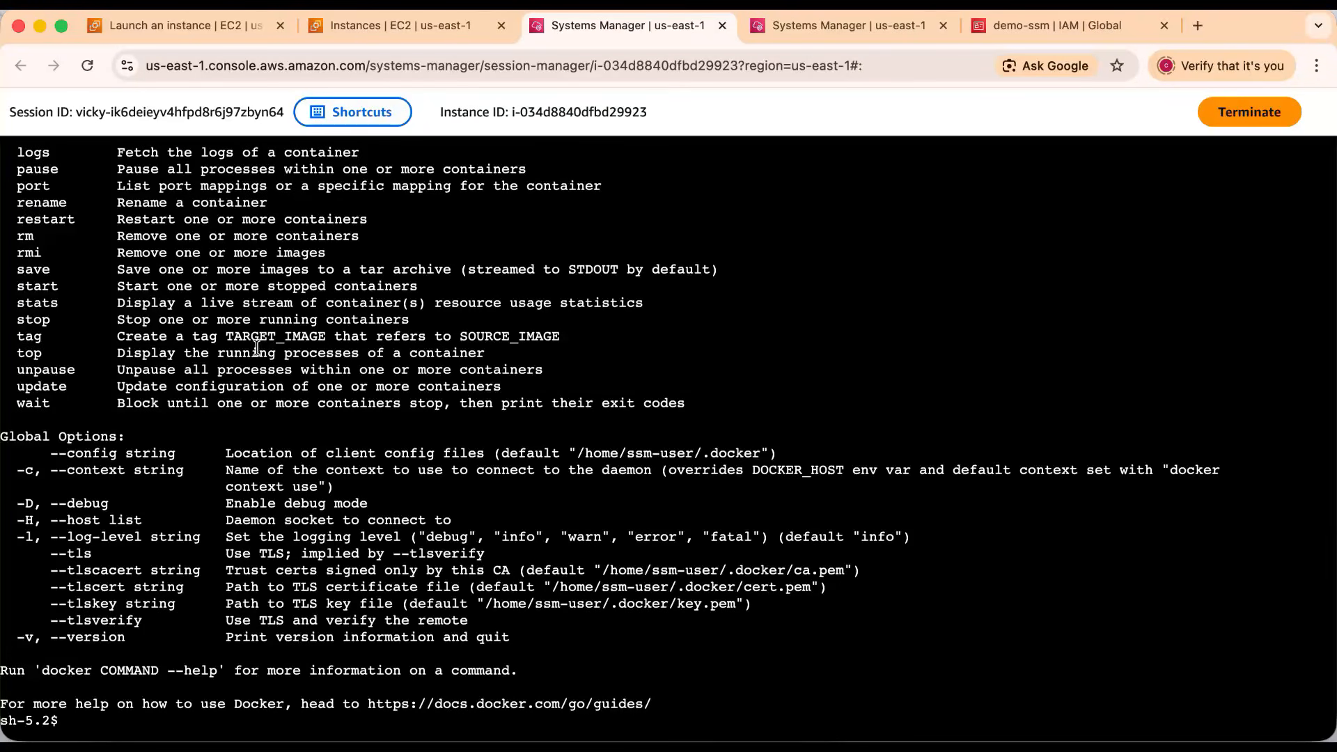
- Look through the docker usage listing from its beginning to its end, and clear the terminal
{"action": "scroll", "coordinate": [194, 308], "scroll_direction": "up", "scroll_amount": 10}
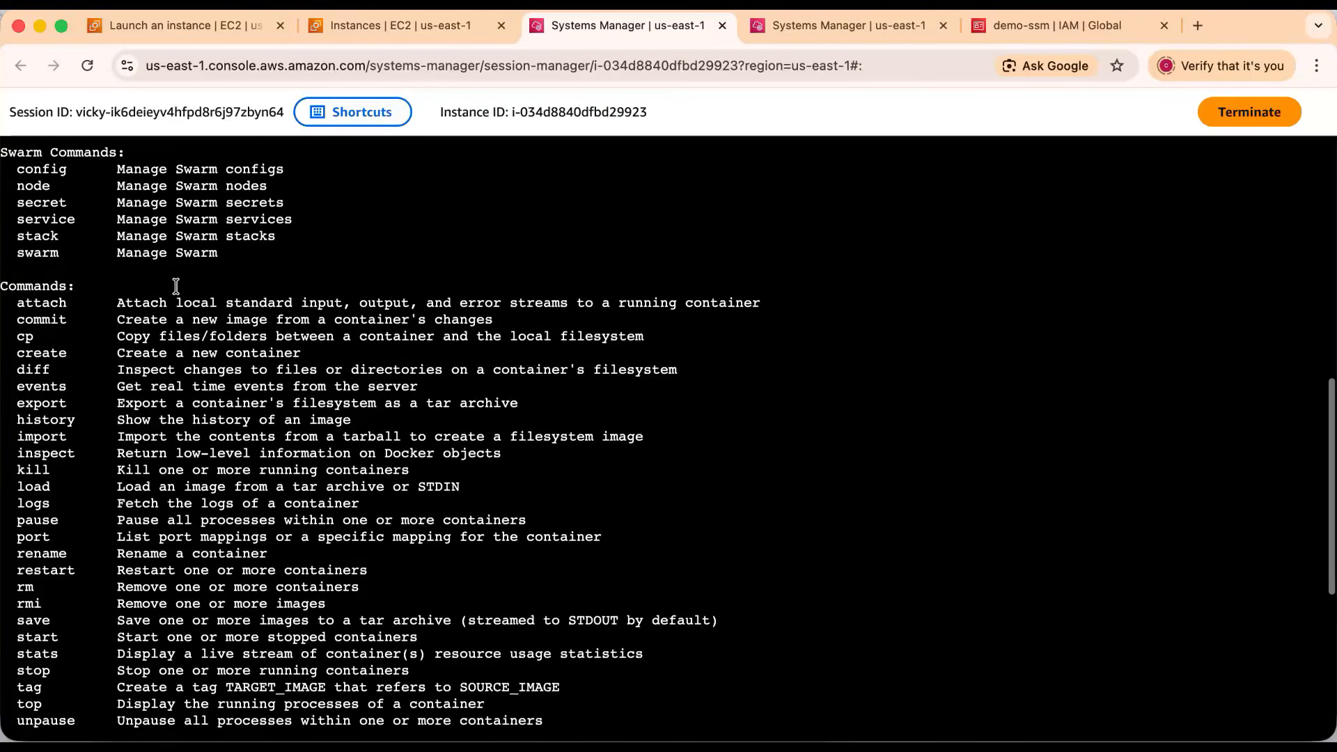
{"action": "scroll", "coordinate": [176, 286], "scroll_direction": "up", "scroll_amount": 10}
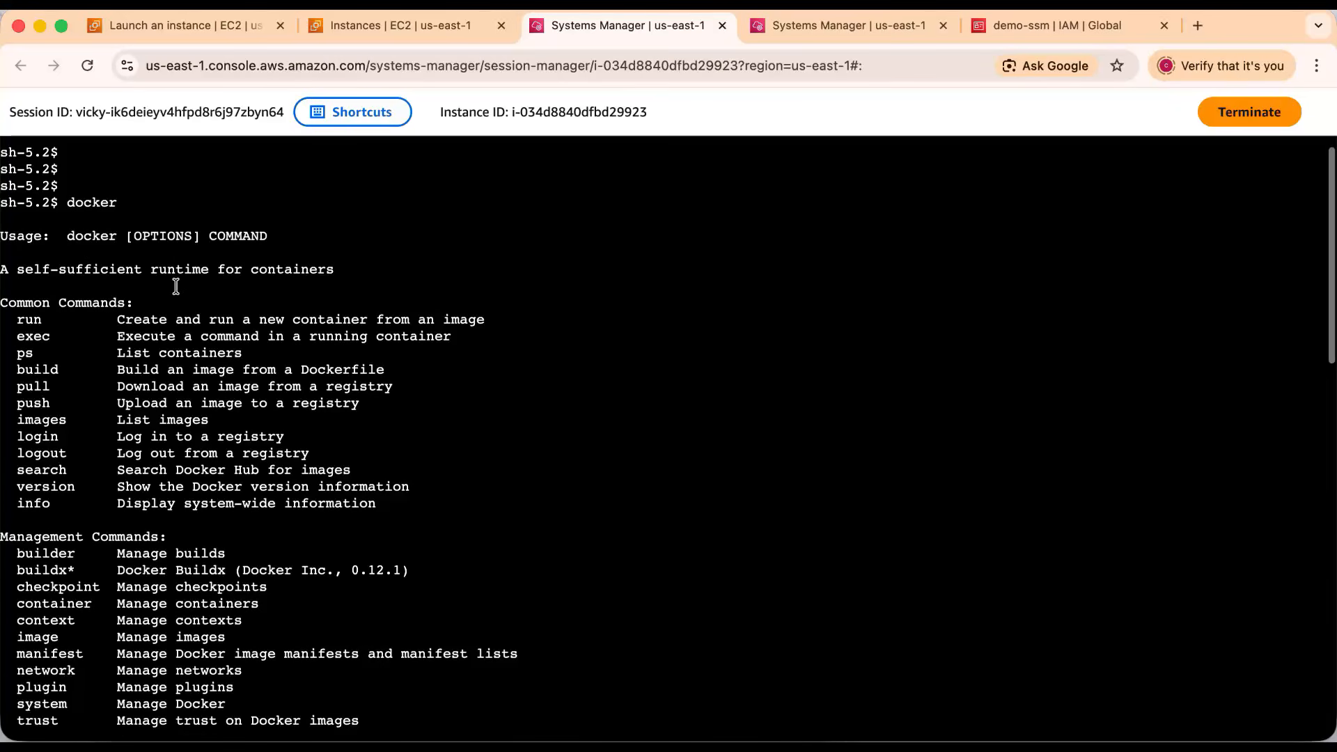
{"action": "left_click_drag", "start_coordinate": [74, 191], "coordinate": [227, 418]}
{"action": "scroll", "coordinate": [214, 403], "scroll_direction": "down", "scroll_amount": 20}
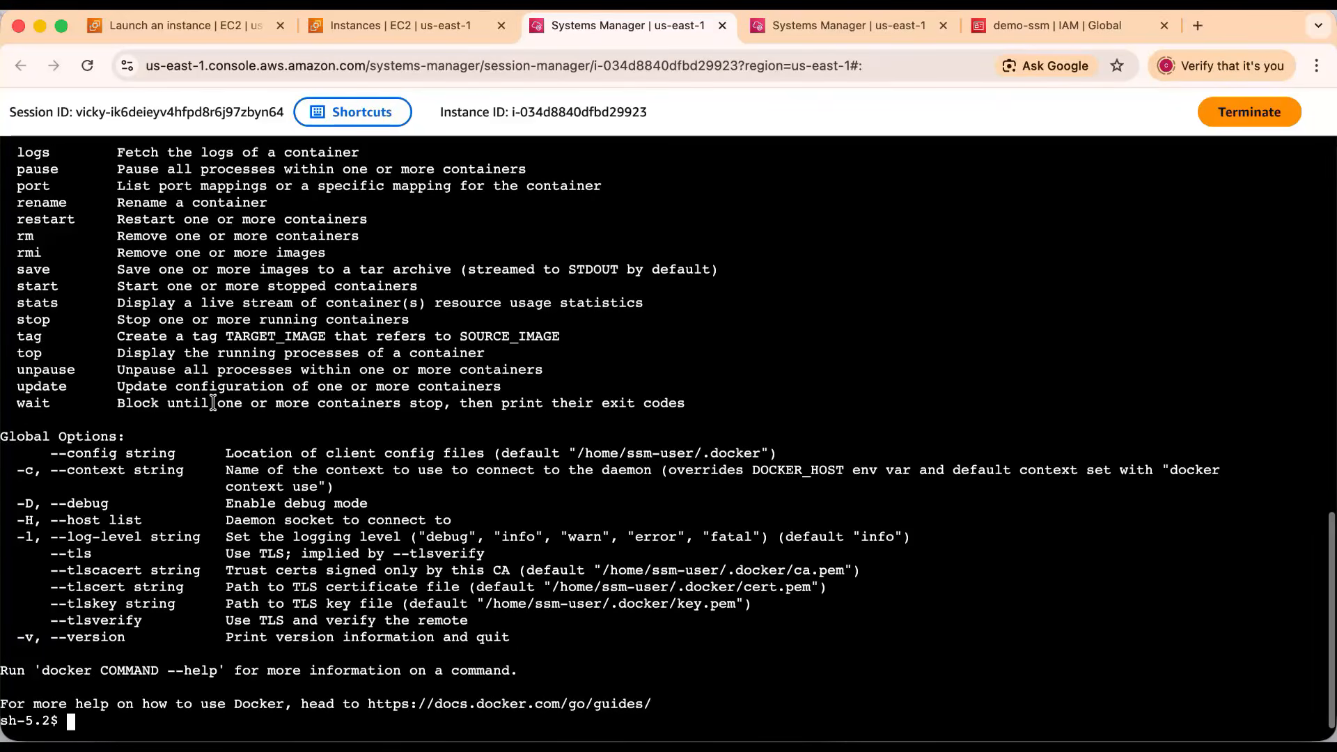
{"action": "key", "text": "ctrl+l"}
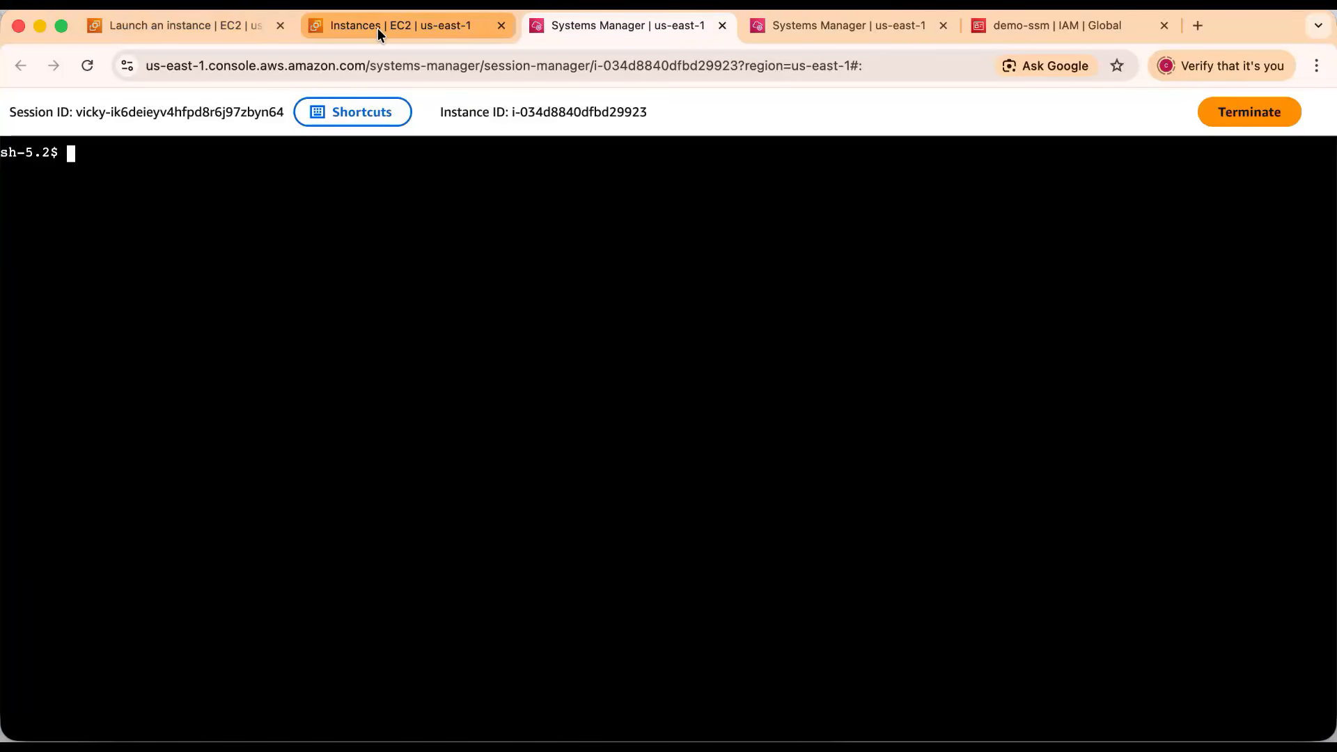
- Return to Run Command in the Systems Manager tab, start a new command and select the AWS-ConfigureDocker document
{"action": "left_click", "coordinate": [792, 23]}
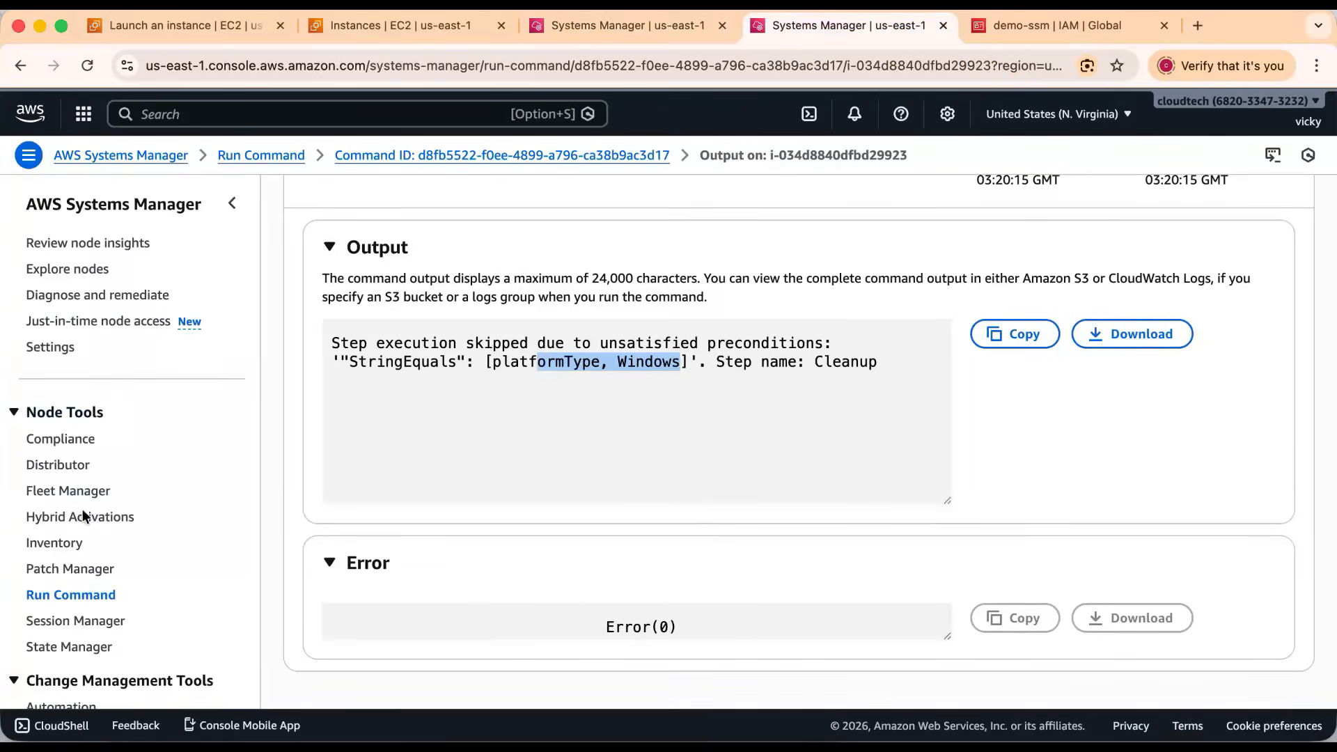
{"action": "left_click", "coordinate": [66, 594]}
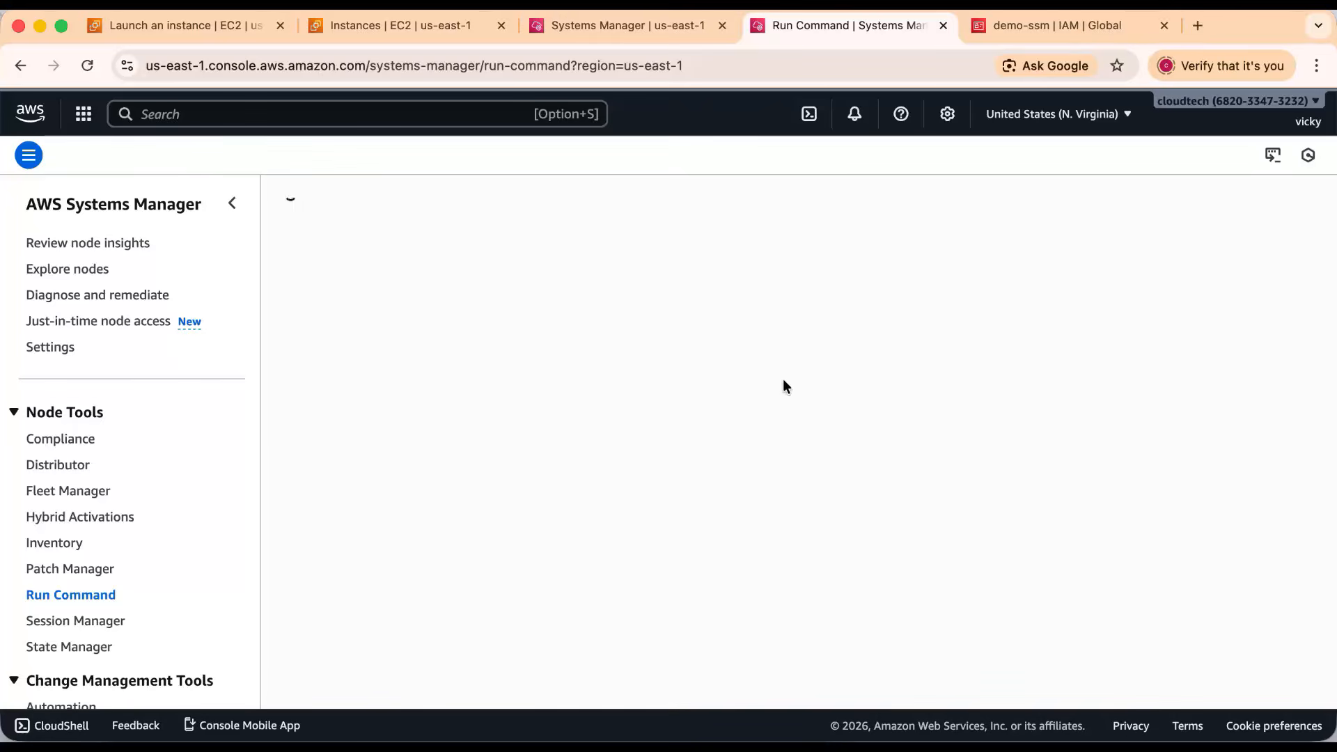
{"action": "left_click", "coordinate": [1268, 359]}
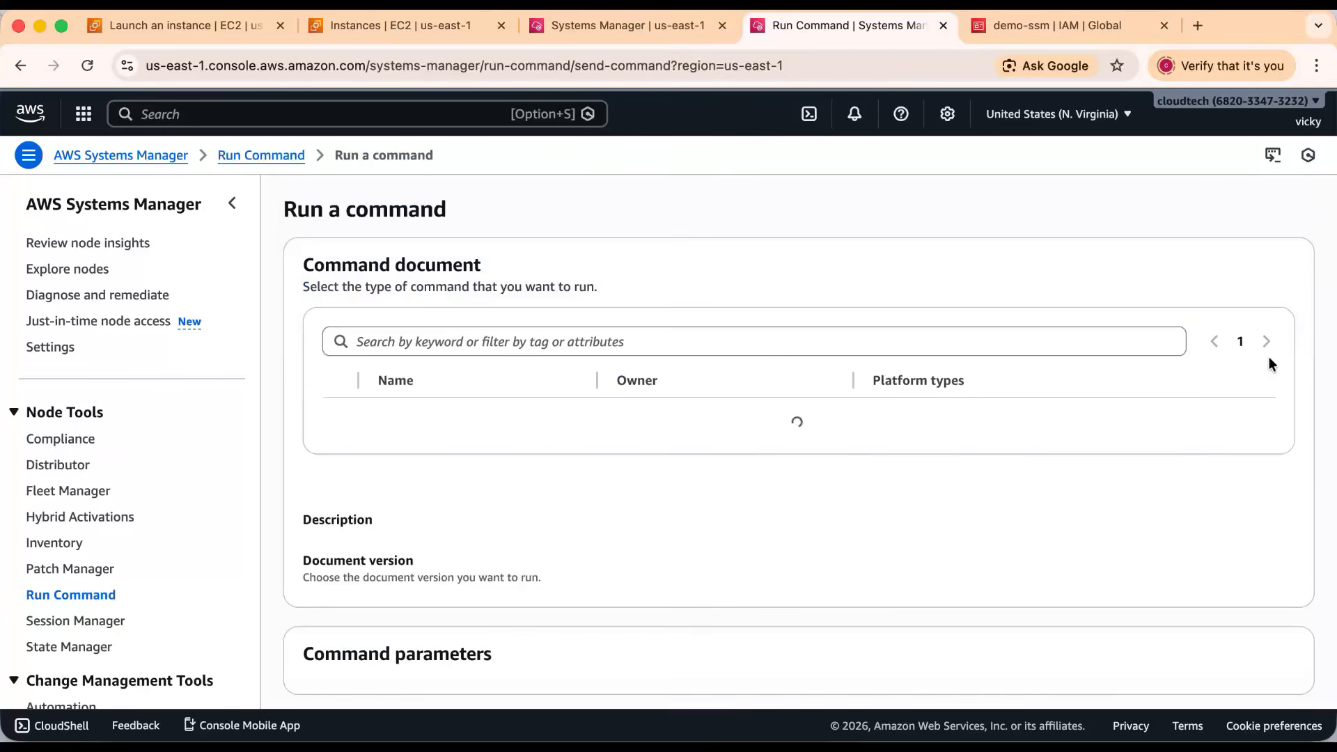
{"action": "scroll", "coordinate": [471, 479], "scroll_direction": "down", "scroll_amount": 3}
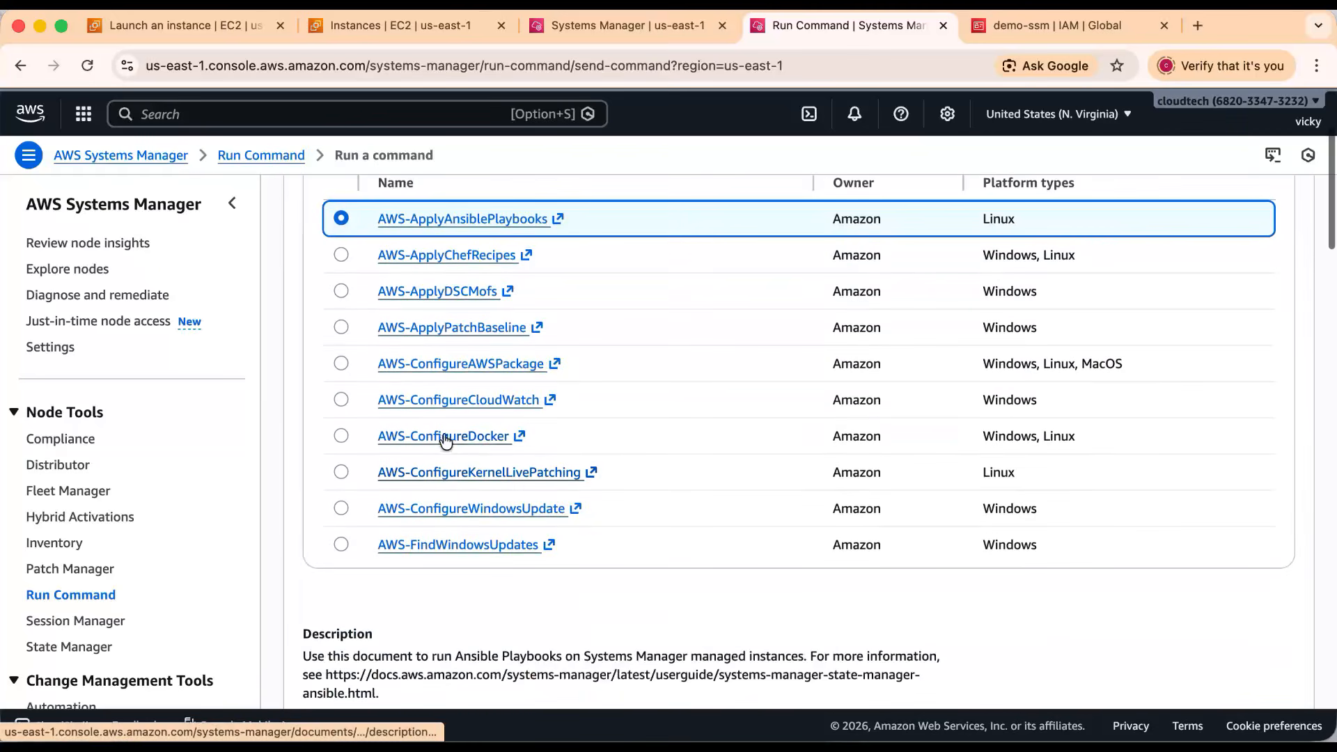
{"action": "left_click", "coordinate": [342, 436]}
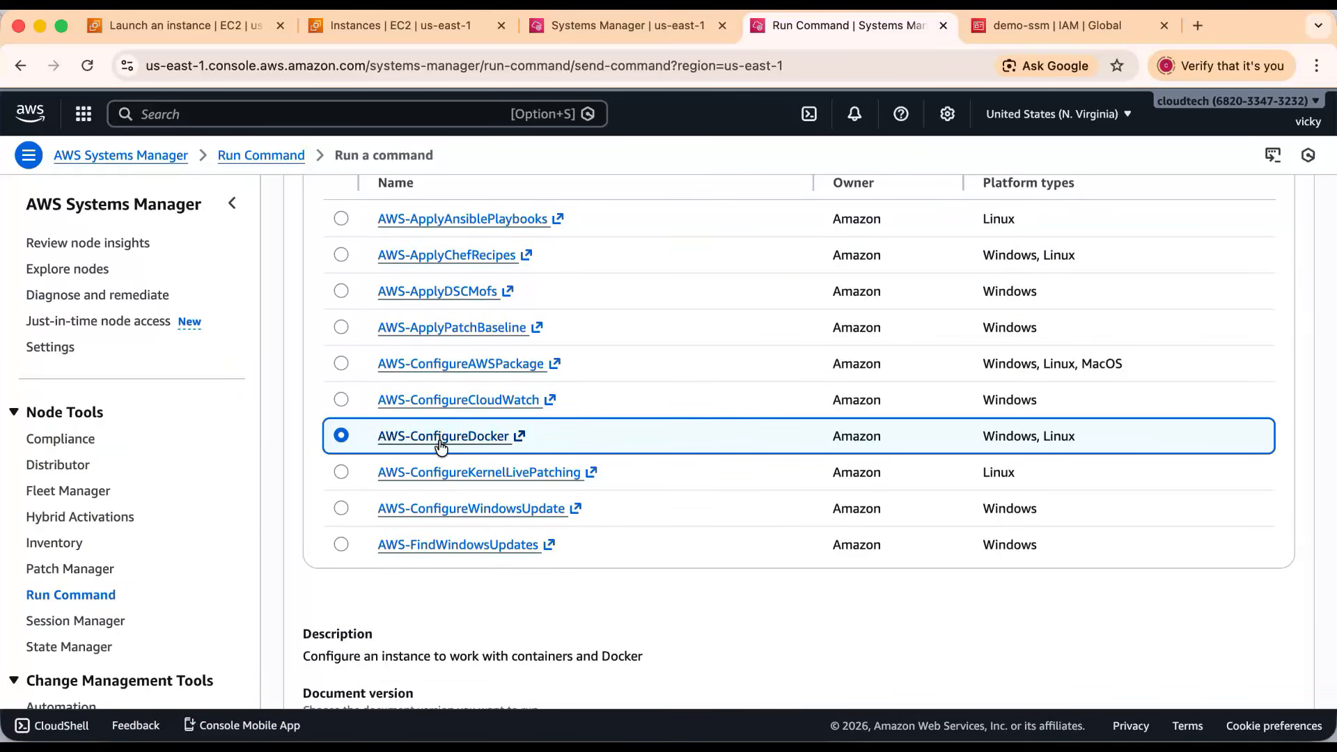
- Keep document version 1 and set the command's action to Uninstall
{"action": "scroll", "coordinate": [538, 456], "scroll_direction": "down", "scroll_amount": 1}
{"action": "scroll", "coordinate": [537, 455], "scroll_direction": "down", "scroll_amount": 3}
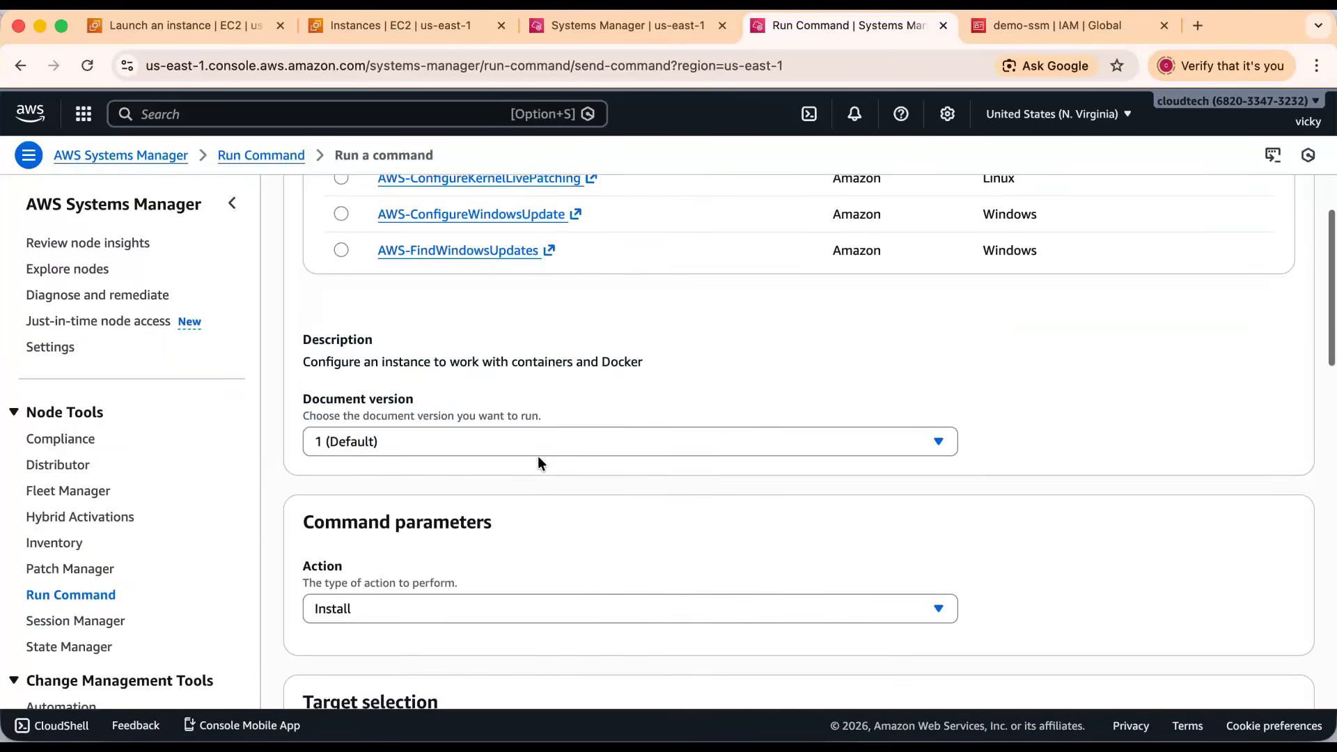
{"action": "scroll", "coordinate": [445, 571], "scroll_direction": "down", "scroll_amount": 3}
{"action": "left_click", "coordinate": [374, 432]}
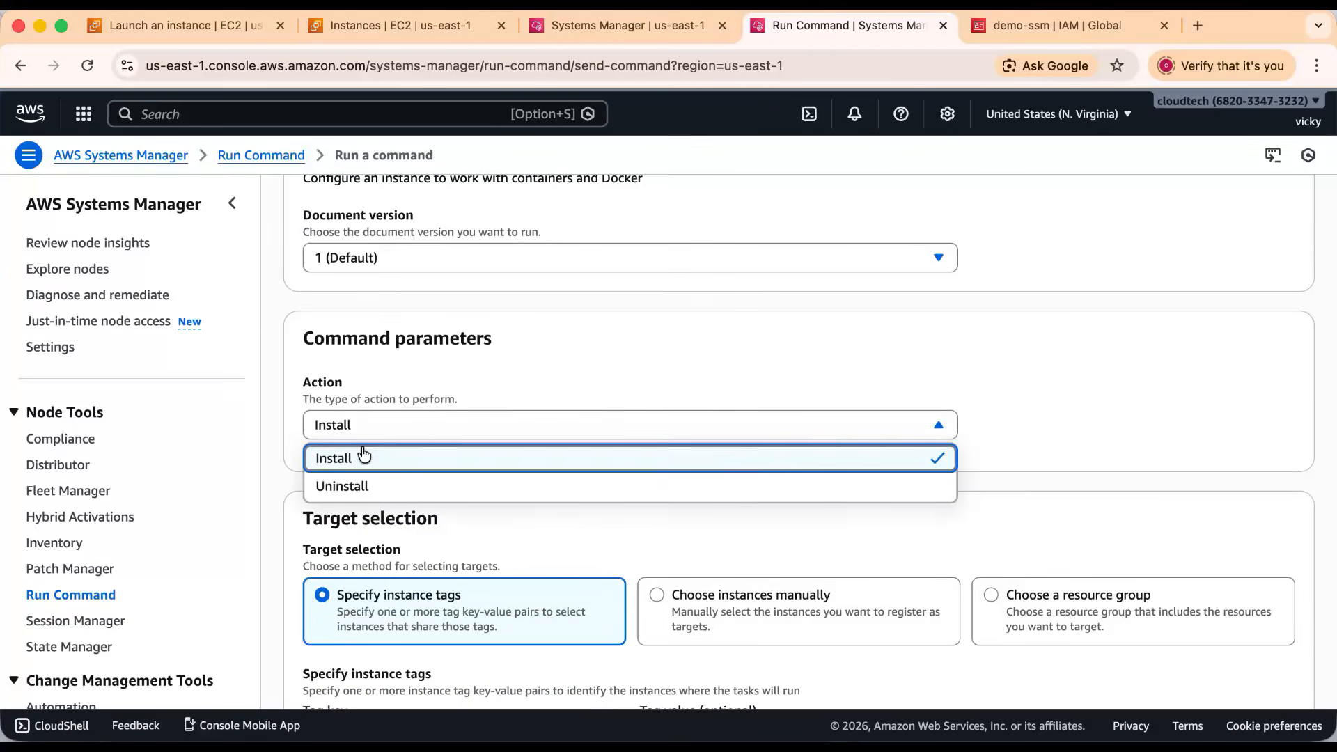
{"action": "left_click", "coordinate": [341, 484]}
{"action": "scroll", "coordinate": [522, 488], "scroll_direction": "down", "scroll_amount": 2}
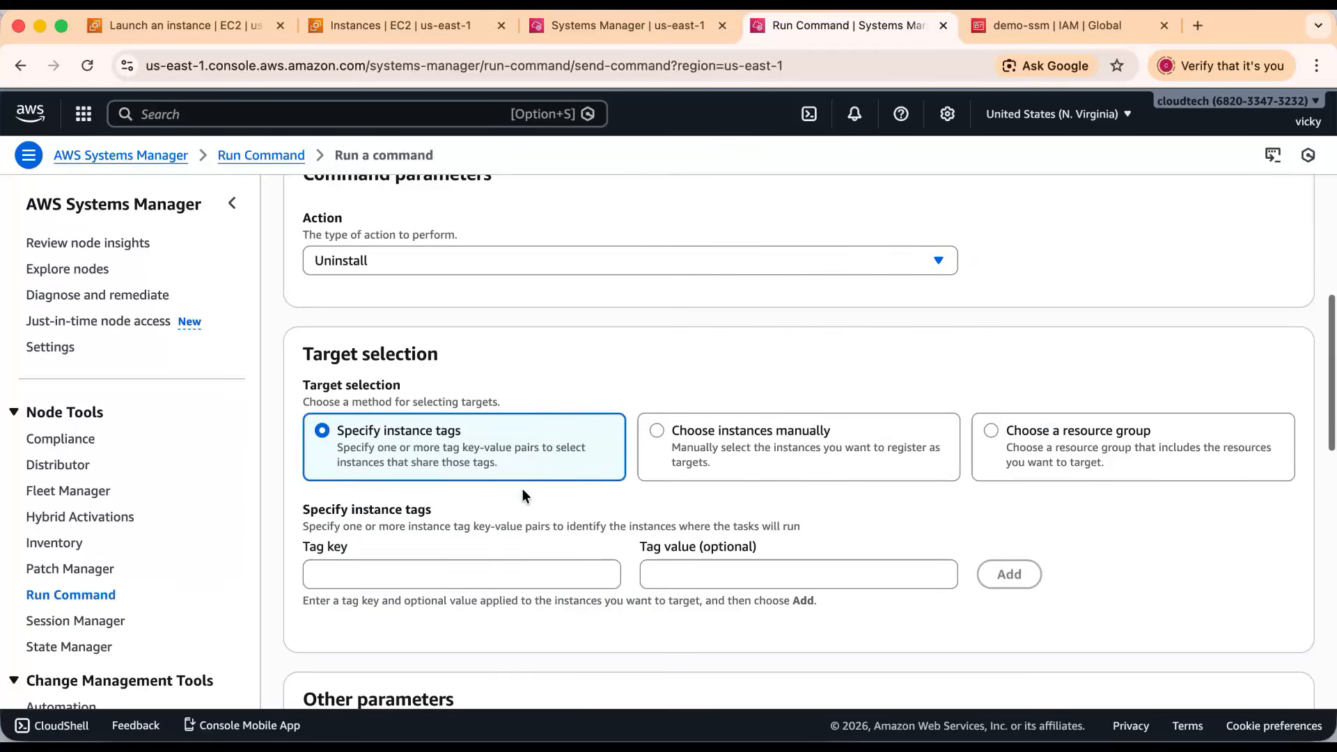
- Switch target selection to choosing instances manually and select instance i-034d8840dfbd29923 as the command's target
{"action": "left_click", "coordinate": [804, 451]}
{"action": "scroll", "coordinate": [698, 484], "scroll_direction": "down", "scroll_amount": 3}
{"action": "left_click", "coordinate": [341, 483]}
- Disable writing the command output to an S3 bucket and run the uninstall command
{"action": "scroll", "coordinate": [647, 468], "scroll_direction": "down", "scroll_amount": 9}
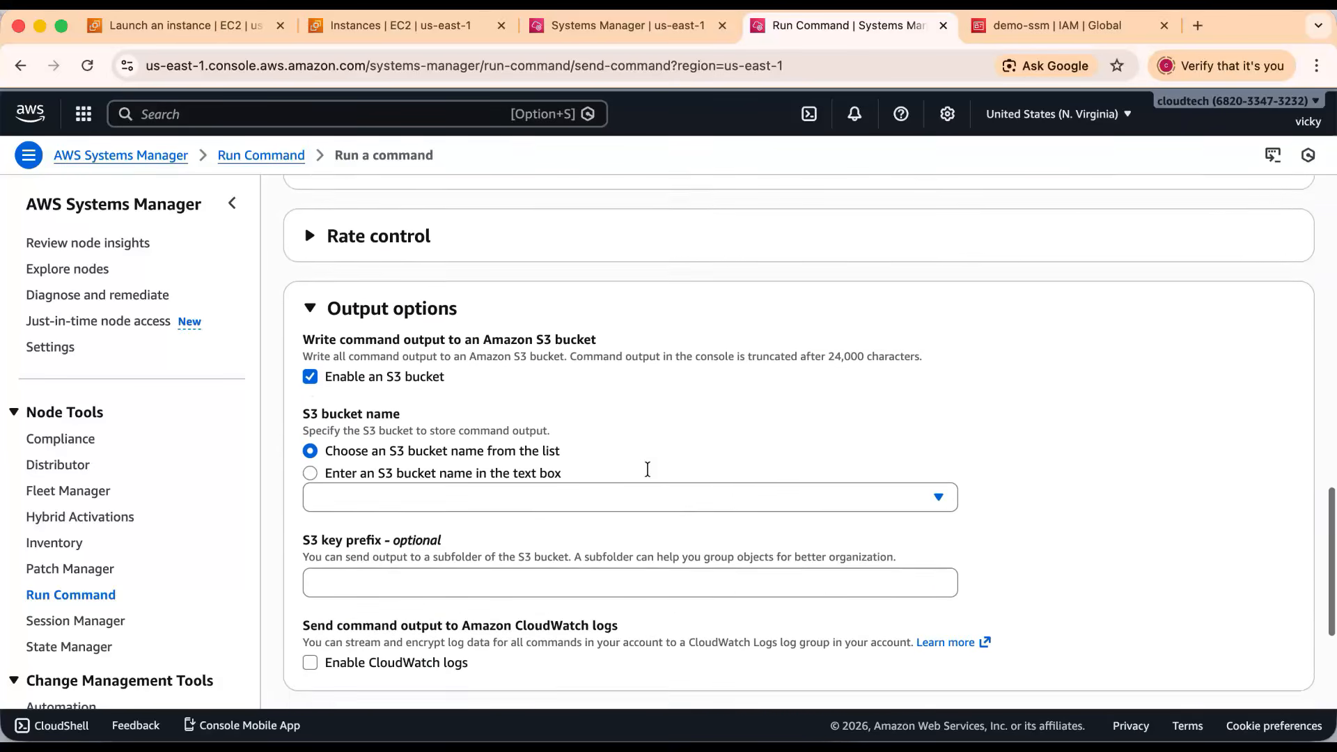
{"action": "scroll", "coordinate": [648, 469], "scroll_direction": "down", "scroll_amount": 2}
{"action": "left_click", "coordinate": [310, 277]}
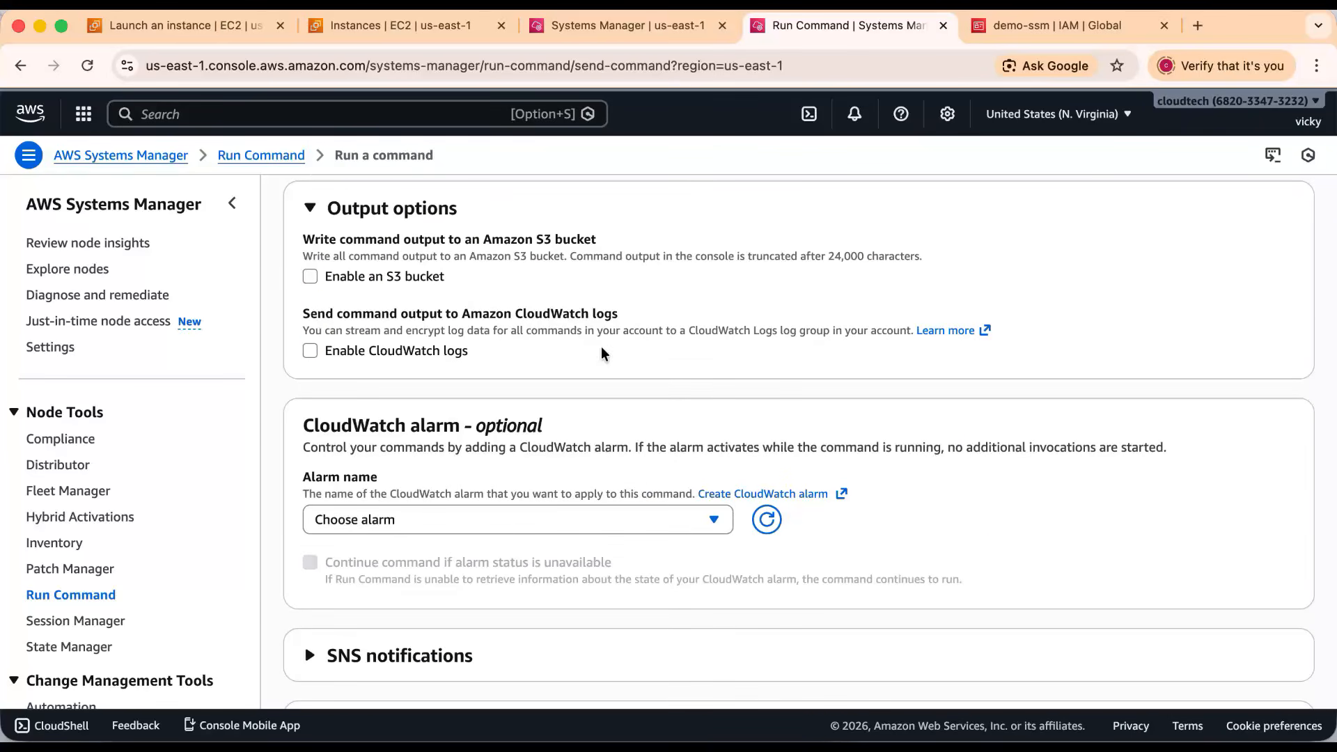
{"action": "scroll", "coordinate": [888, 414], "scroll_direction": "down", "scroll_amount": 3}
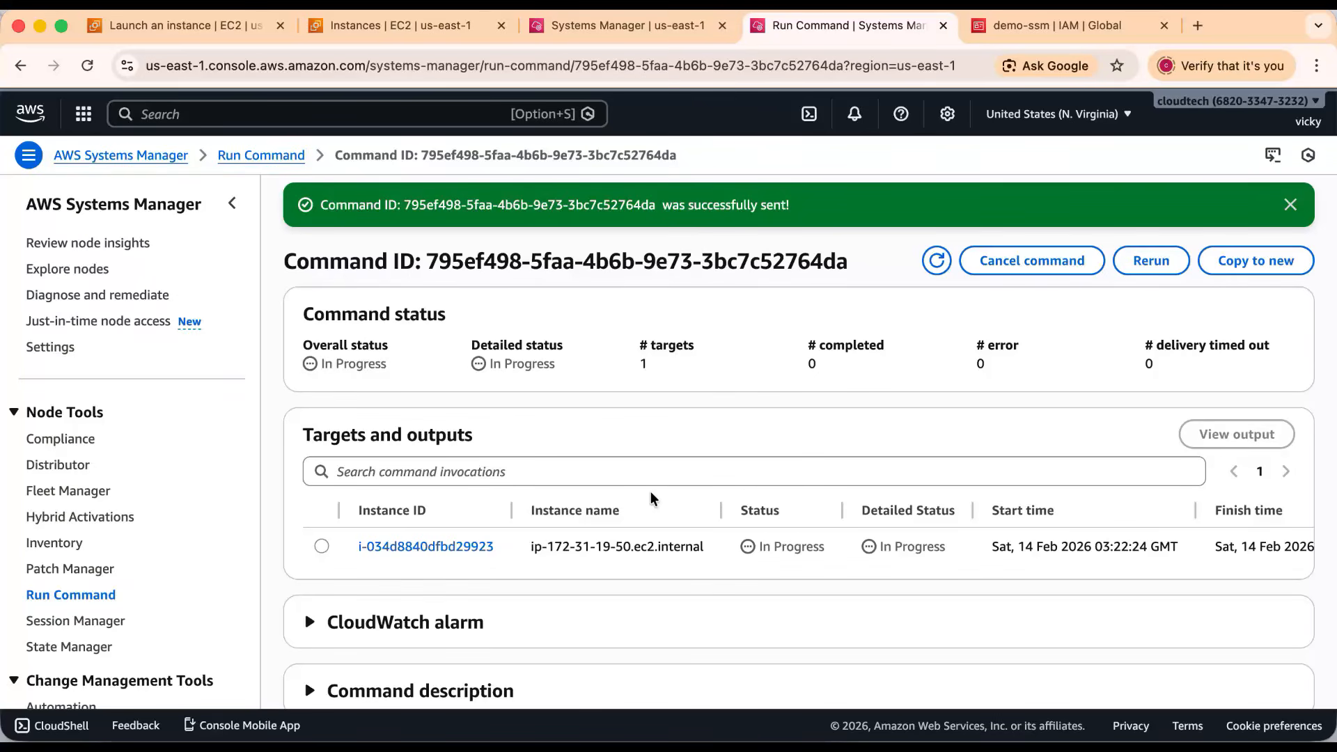
- Refresh the command status, check the target instance's result, and return to the open Session Manager terminal
{"action": "left_click", "coordinate": [937, 260]}
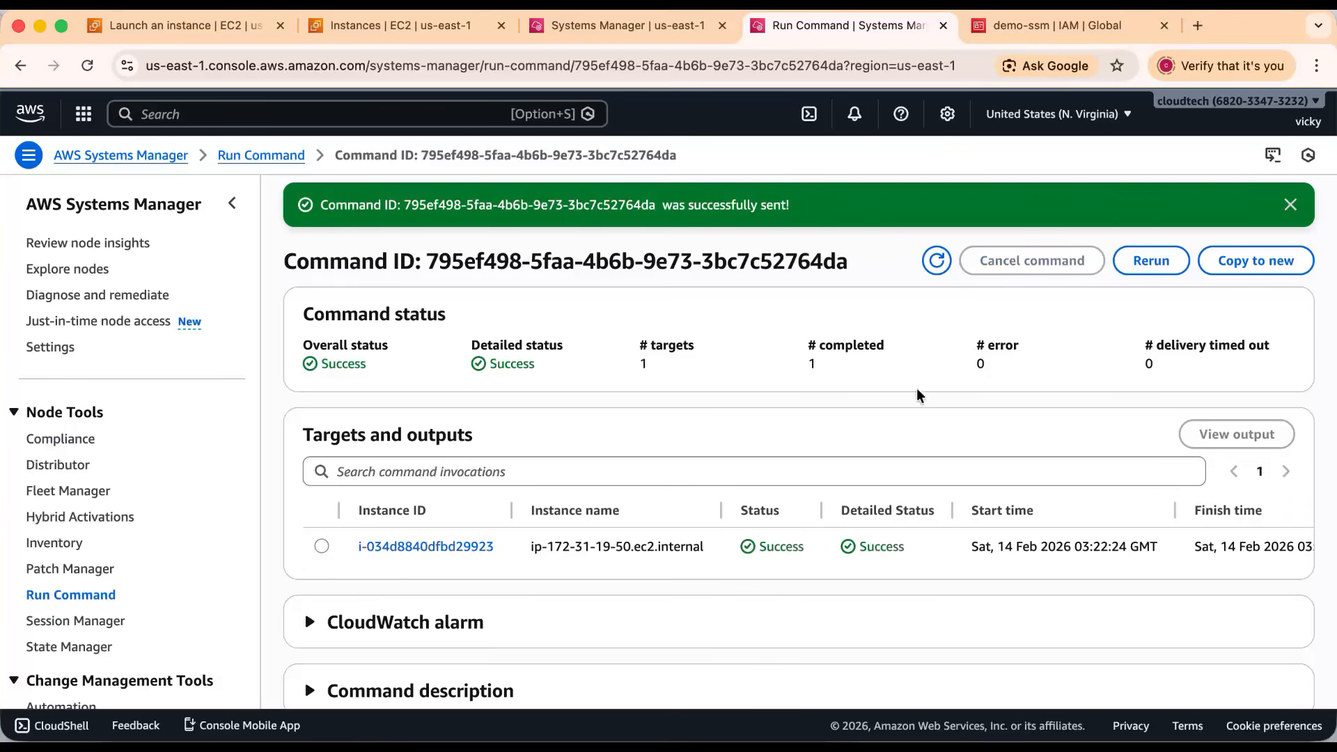
{"action": "left_click_drag", "start_coordinate": [775, 545], "coordinate": [805, 547]}
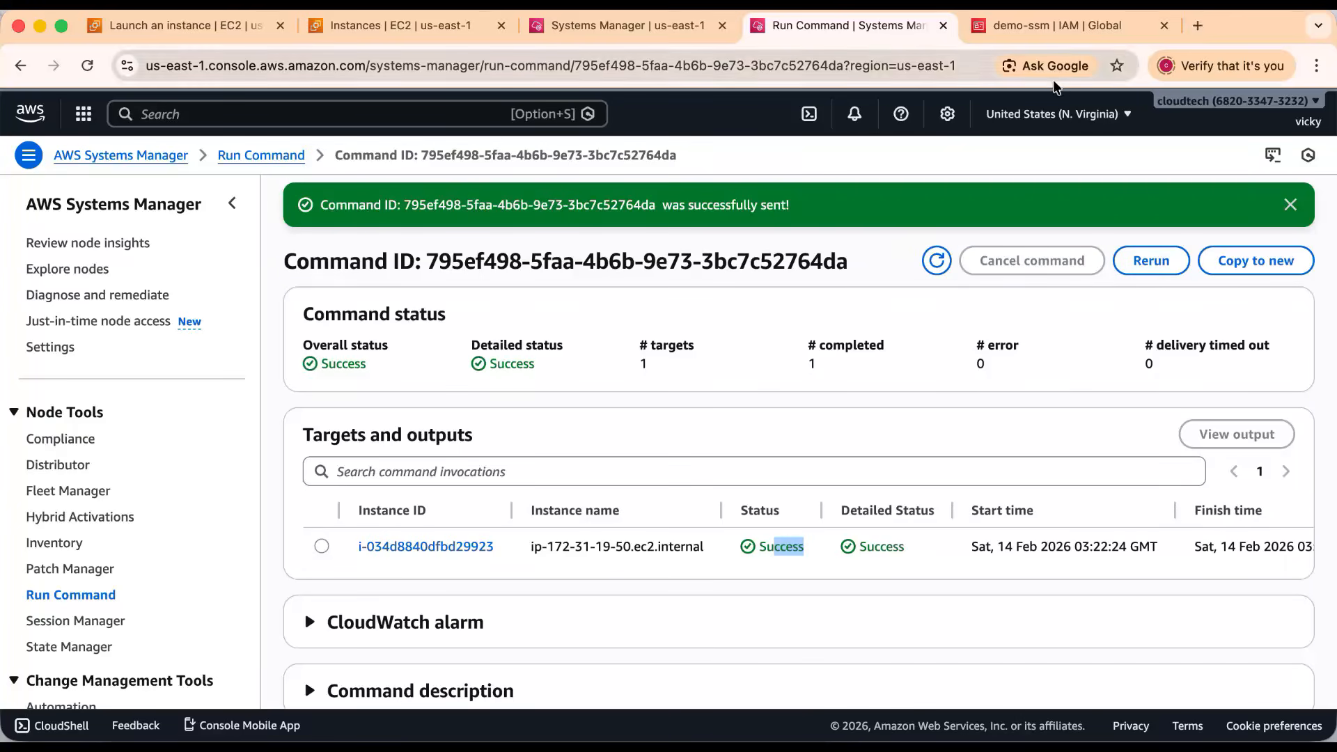
{"action": "left_click", "coordinate": [1055, 28]}
{"action": "left_click", "coordinate": [597, 27]}
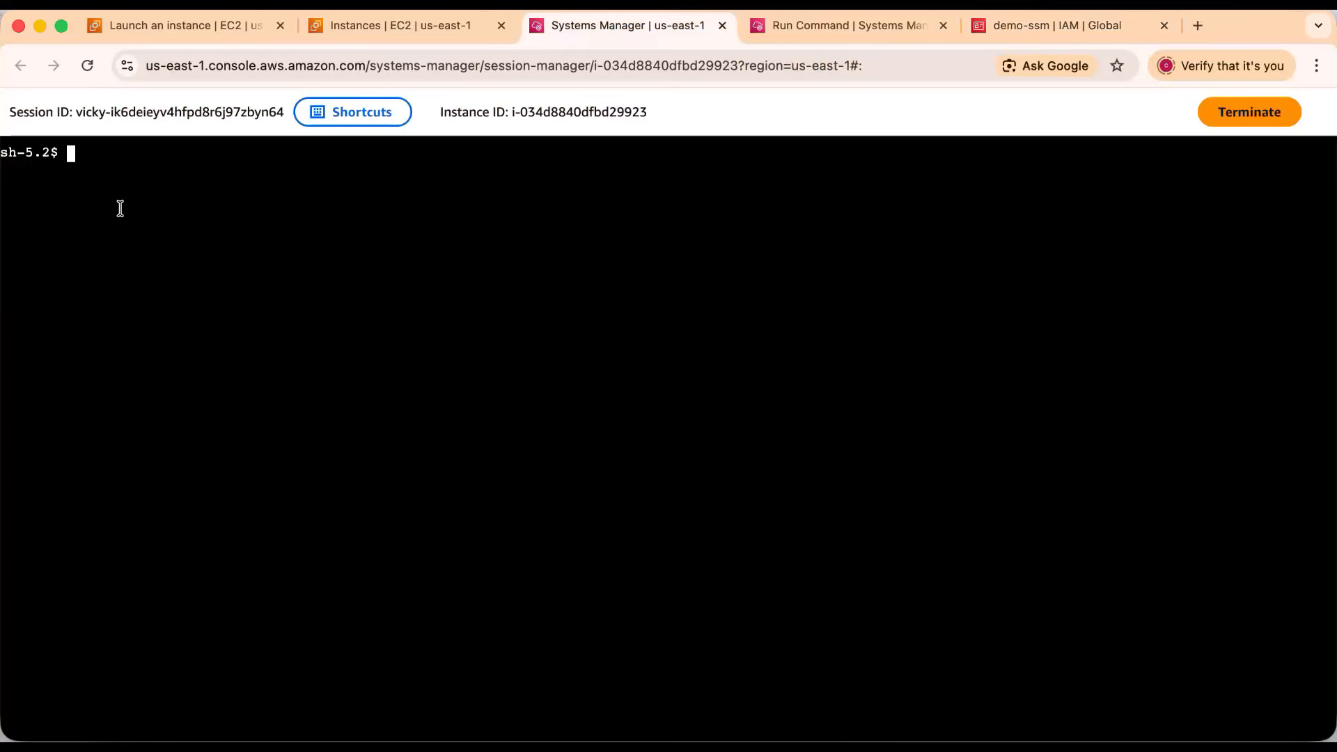